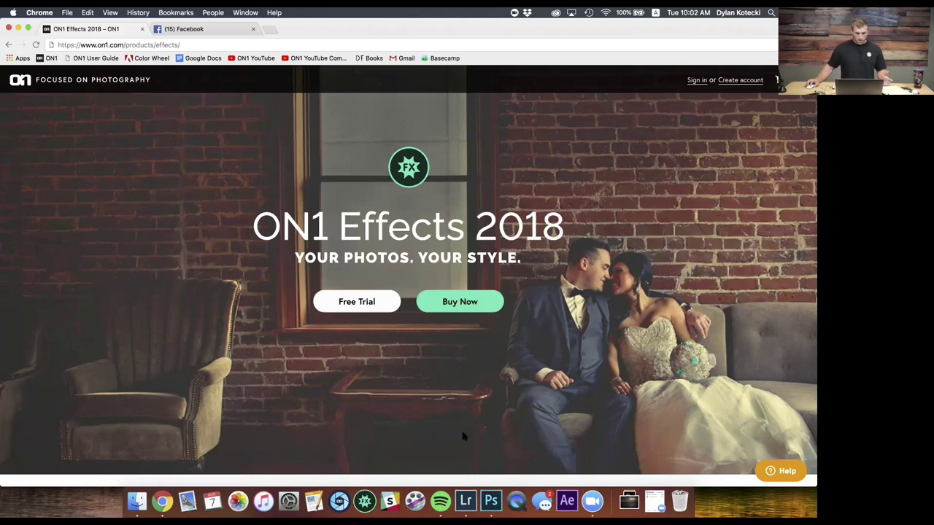
Step: Switch to ON1 Effects 2018 and open the photo IMG_0062.CR2 from the 100EOS5D folder
left_click(365, 501)
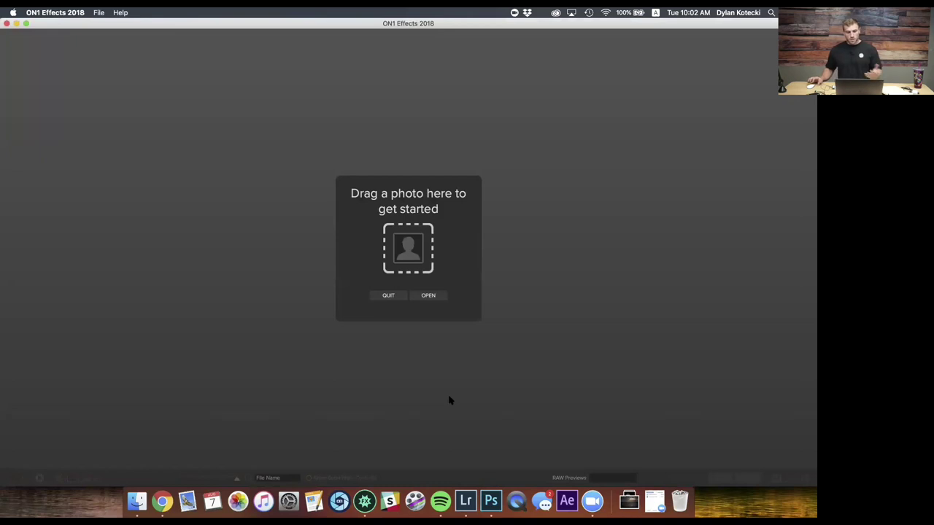
left_click(428, 295)
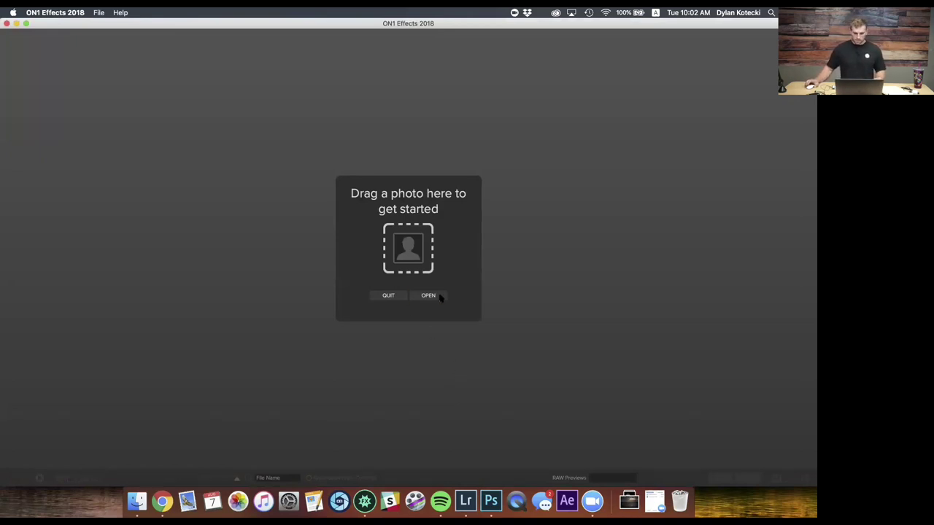
scroll(338, 205, "down", 15)
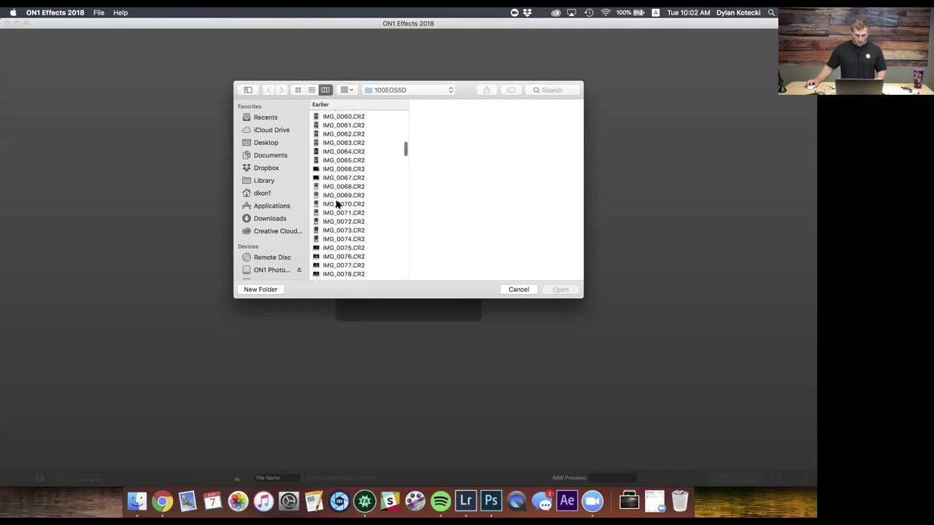
scroll(336, 205, "up", 3)
left_click(353, 200)
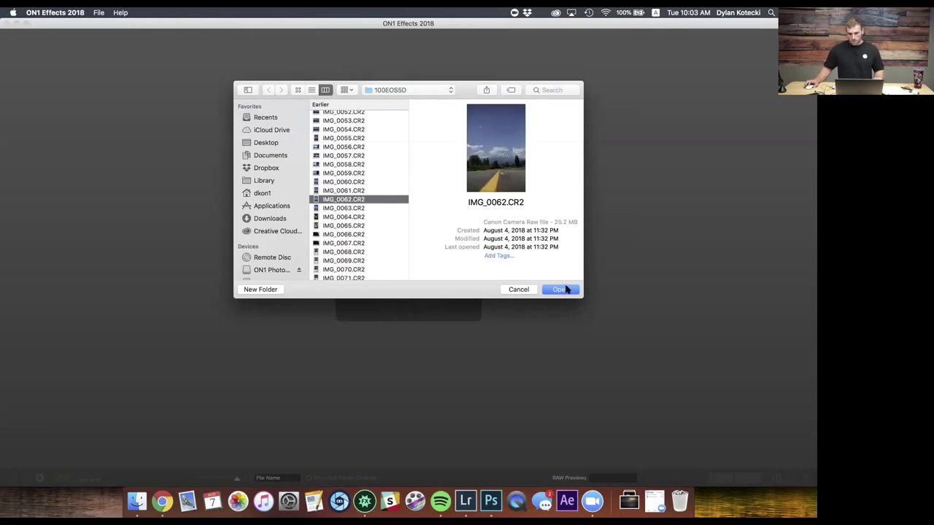
left_click(559, 290)
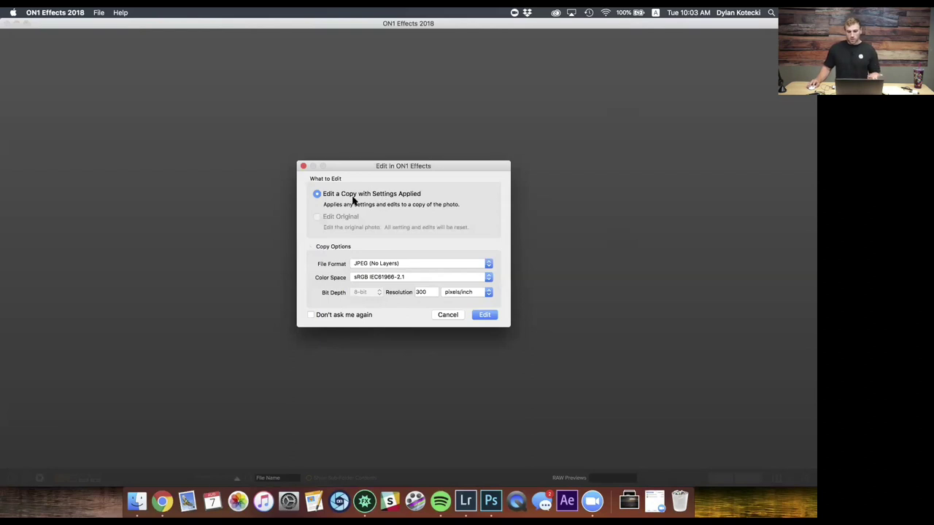
Step: Review the copy's file format choices, keep JPEG (No Layers), and start editing a copy with settings applied
left_click(312, 248)
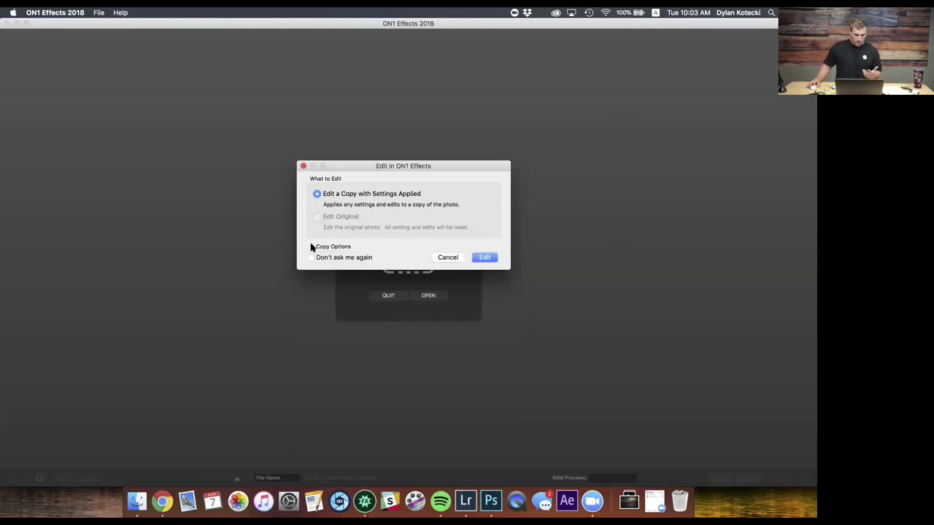
left_click(312, 248)
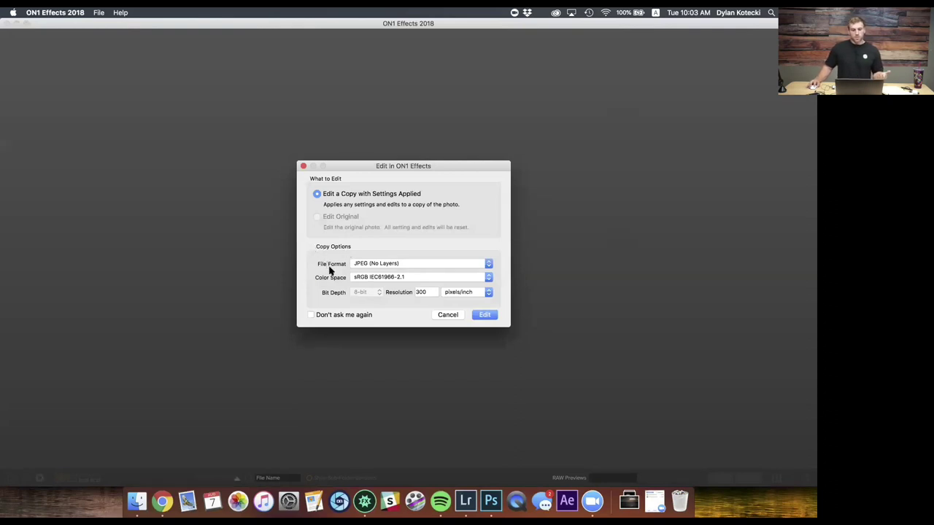
left_click(396, 264)
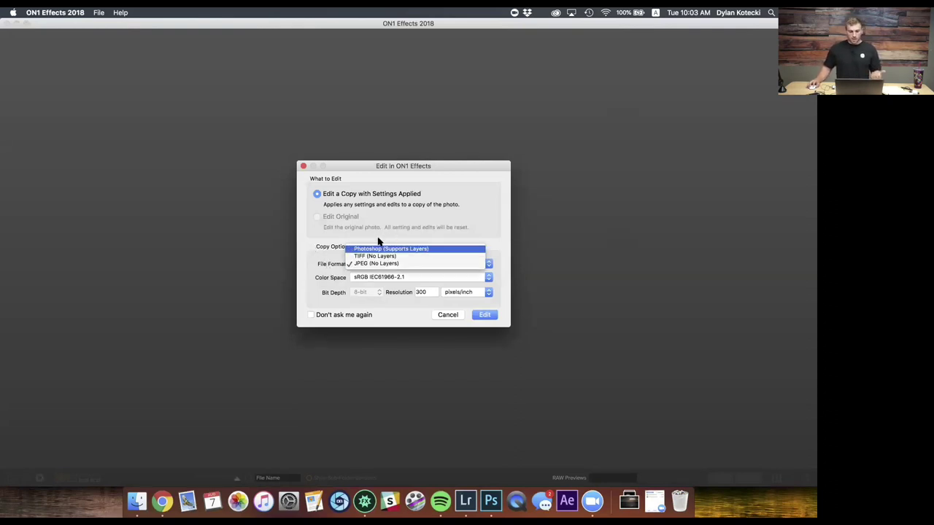
left_click(369, 266)
left_click(386, 263)
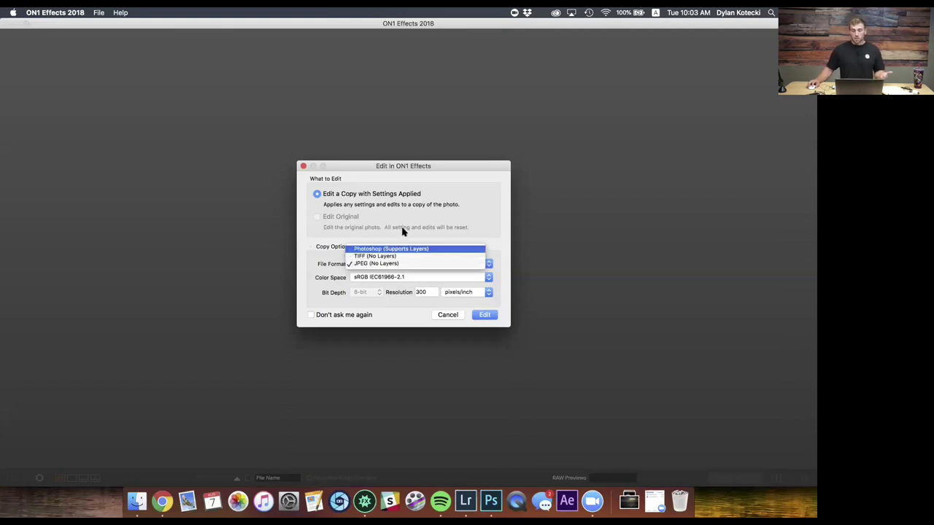
left_click(402, 232)
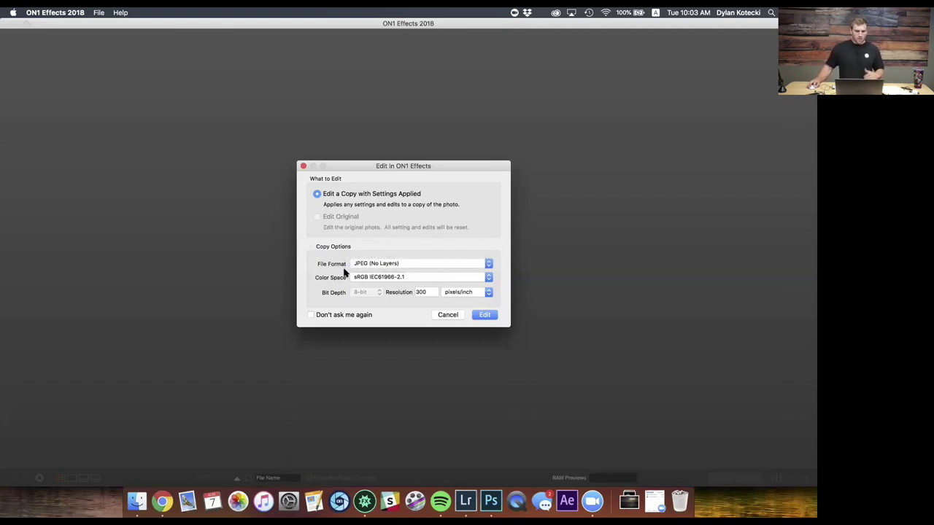
left_click(480, 316)
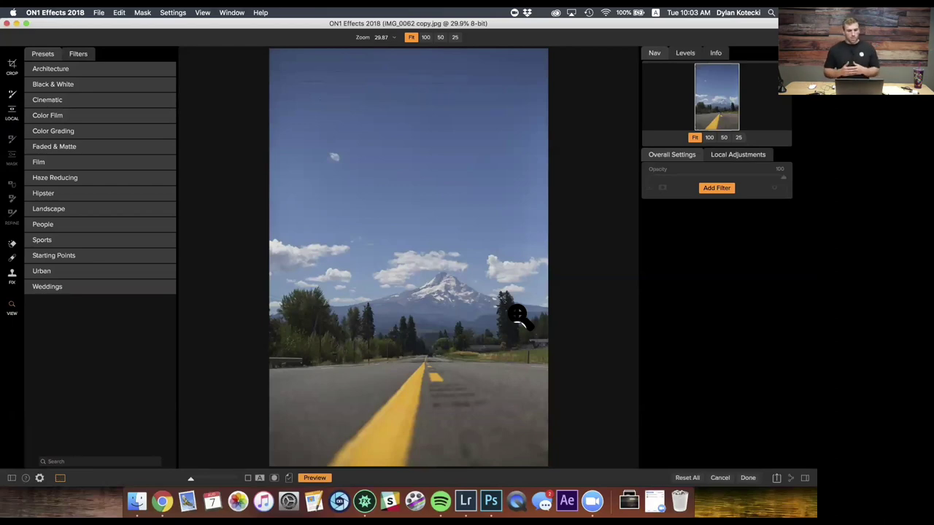
Step: Make the editing window full screen, then bring up the Crop tool and apply its full-image frame
left_click(25, 24)
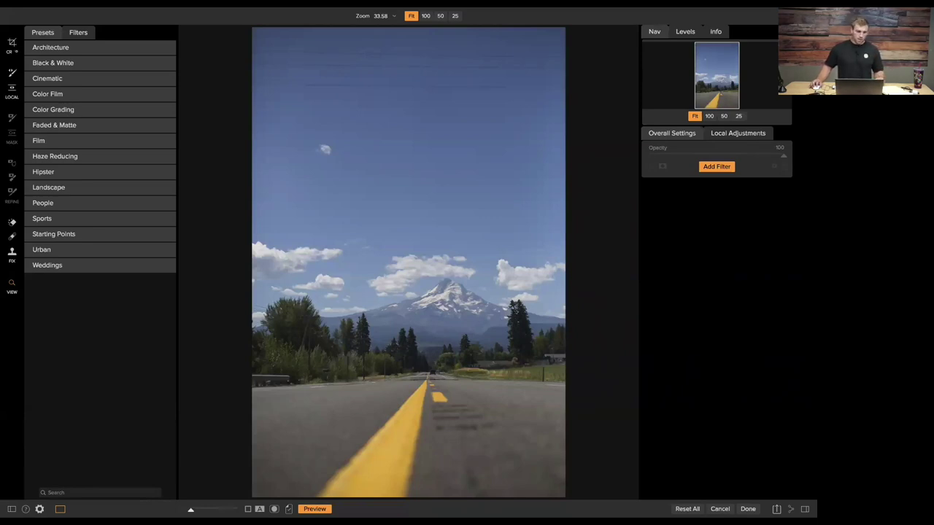
key("c")
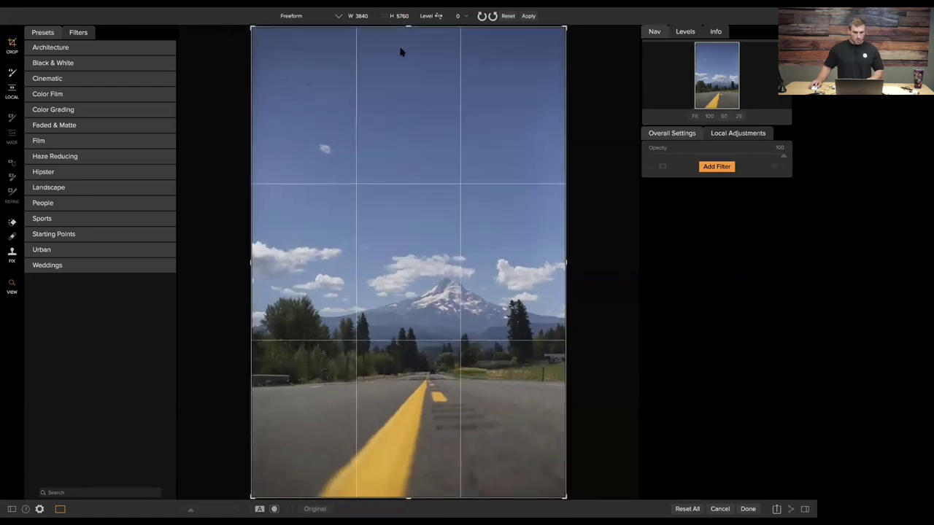
left_click(528, 15)
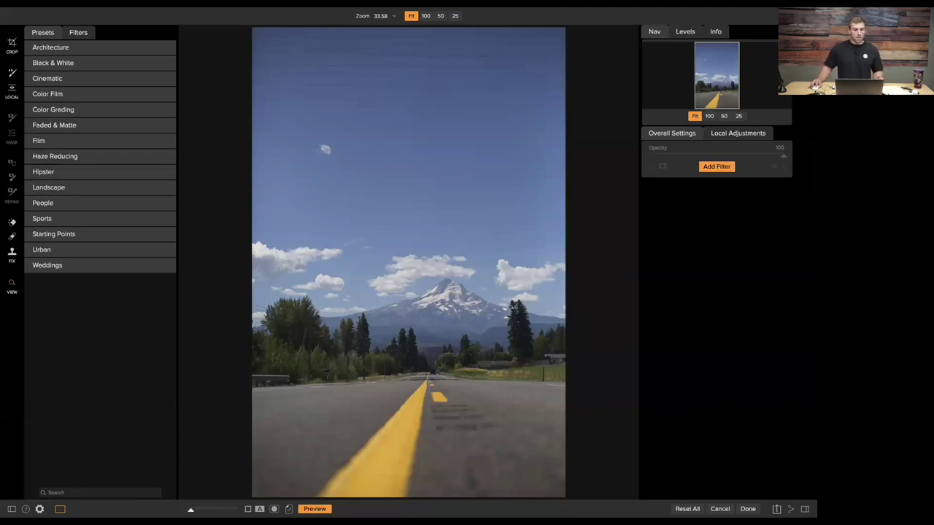
Step: Open the list of addable filters, look over the Local Adjustments settings and return to Overall Settings
left_click(718, 167)
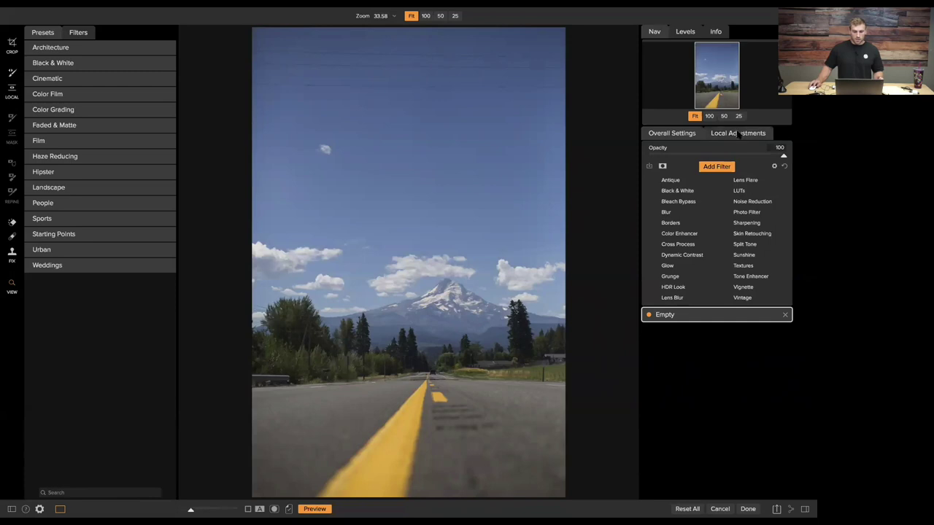
left_click(738, 133)
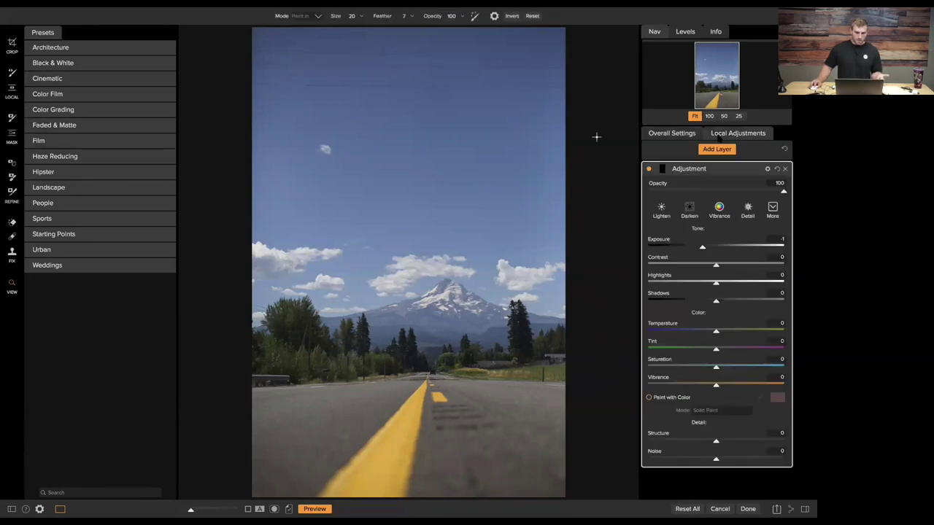
left_click(688, 137)
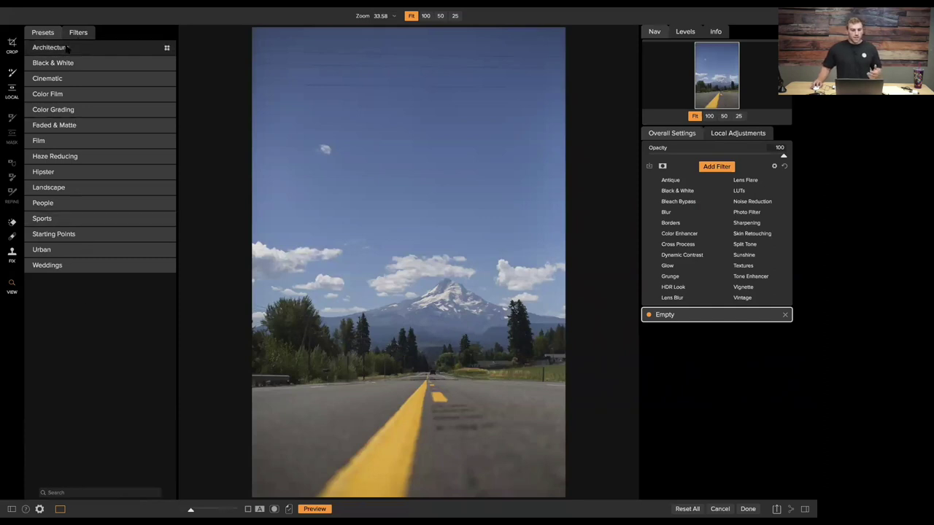
Step: Look through the Architecture presets and the filter categories, and return to the preset category list
left_click(96, 47)
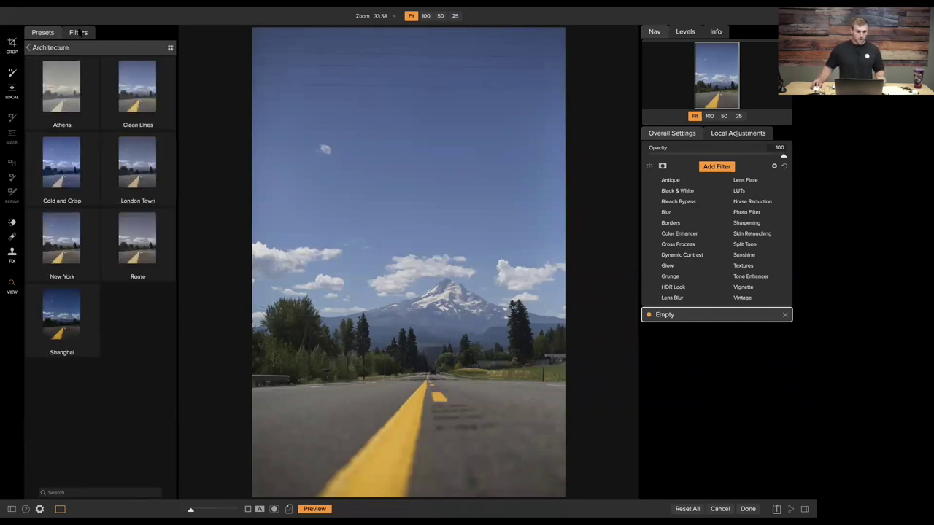
left_click(80, 34)
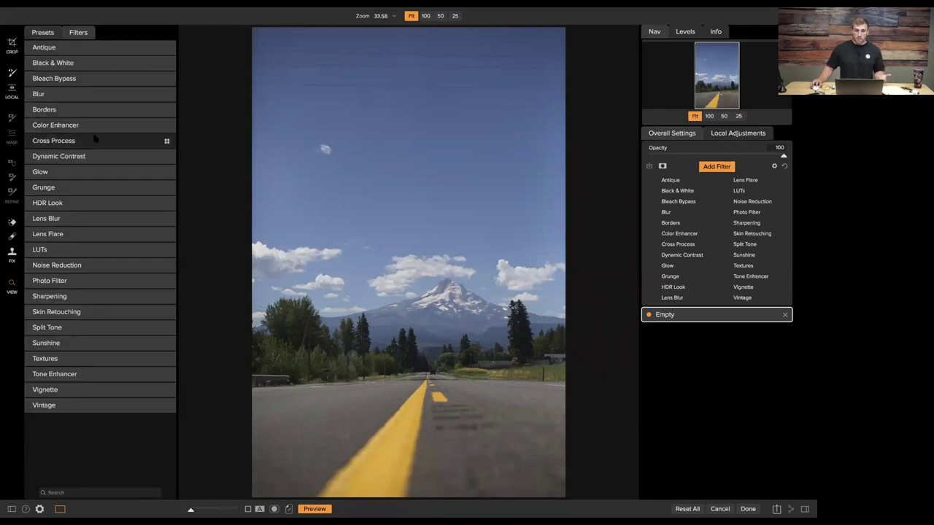
left_click(43, 33)
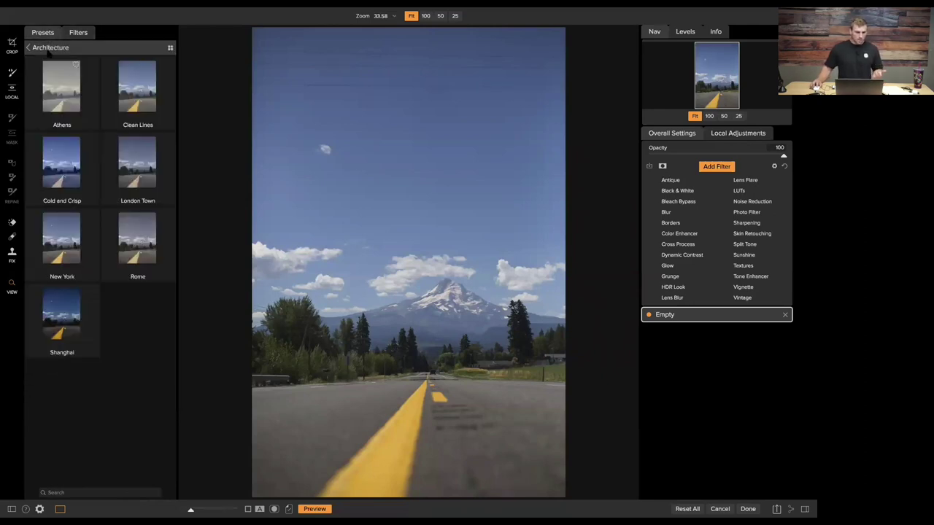
left_click(51, 48)
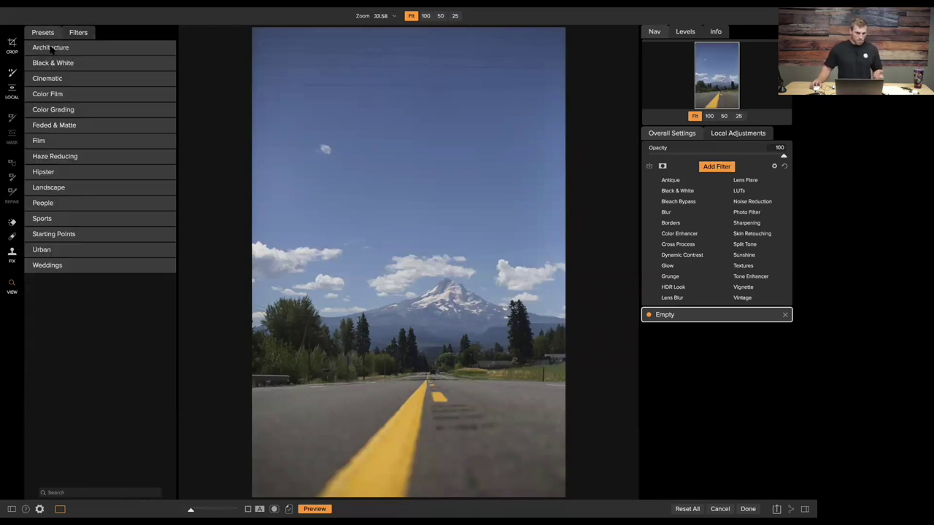
Step: Compare the Landscape presets in an enlarged full-screen grid and apply the Autumn preset
left_click(70, 187)
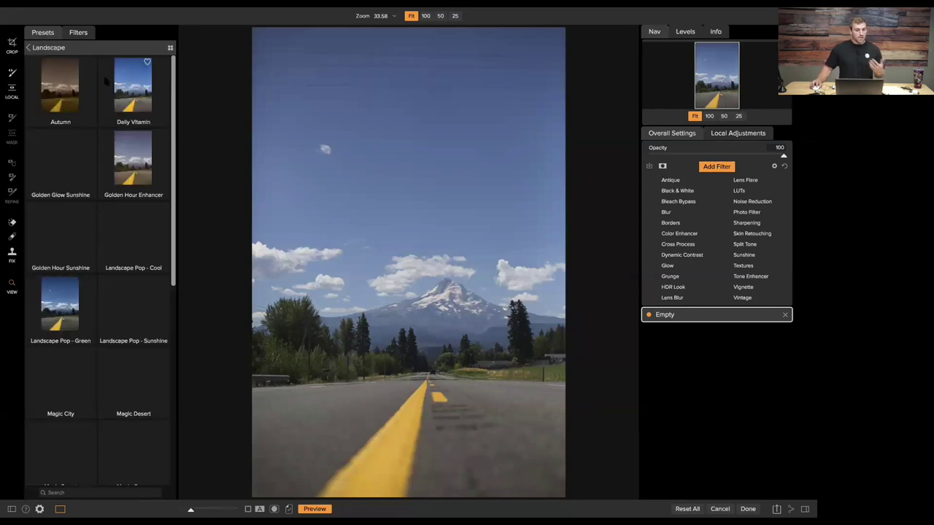
left_click(169, 48)
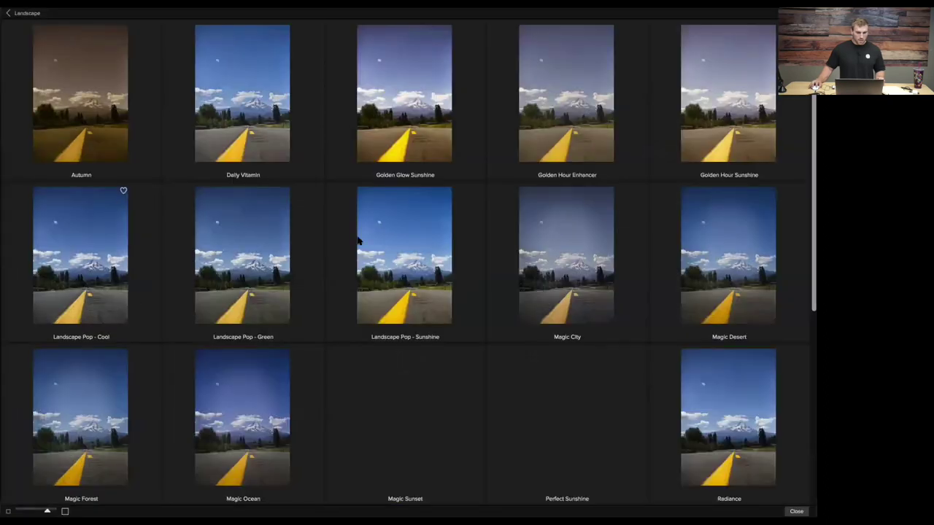
key("ctrl+plus")
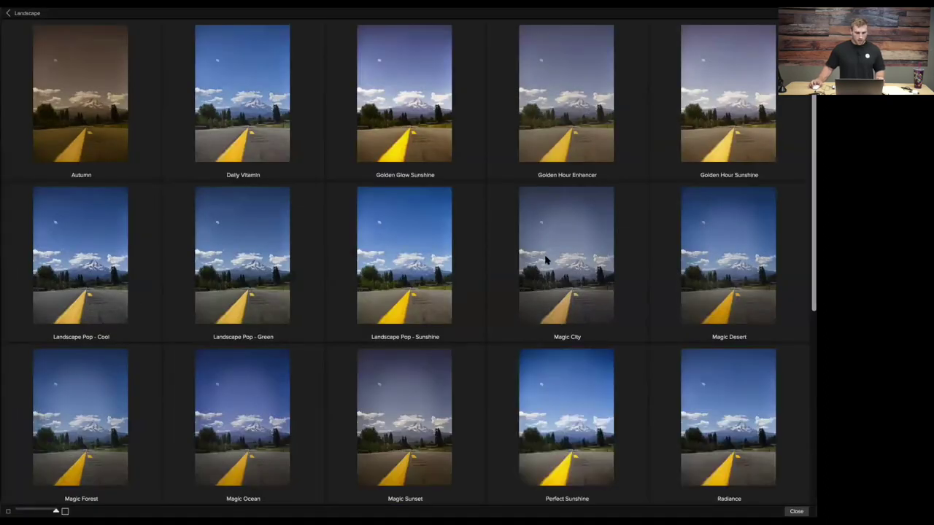
scroll(452, 196, "down", 3)
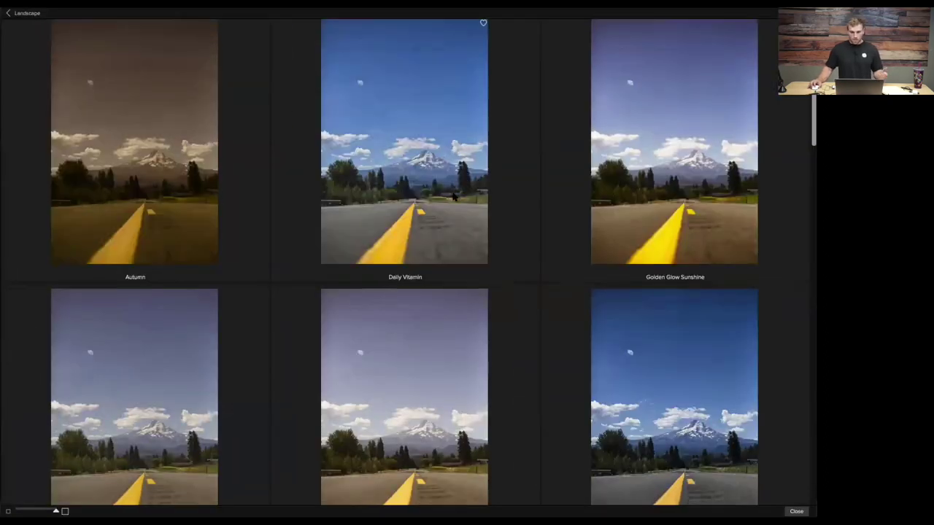
scroll(453, 196, "up", 3)
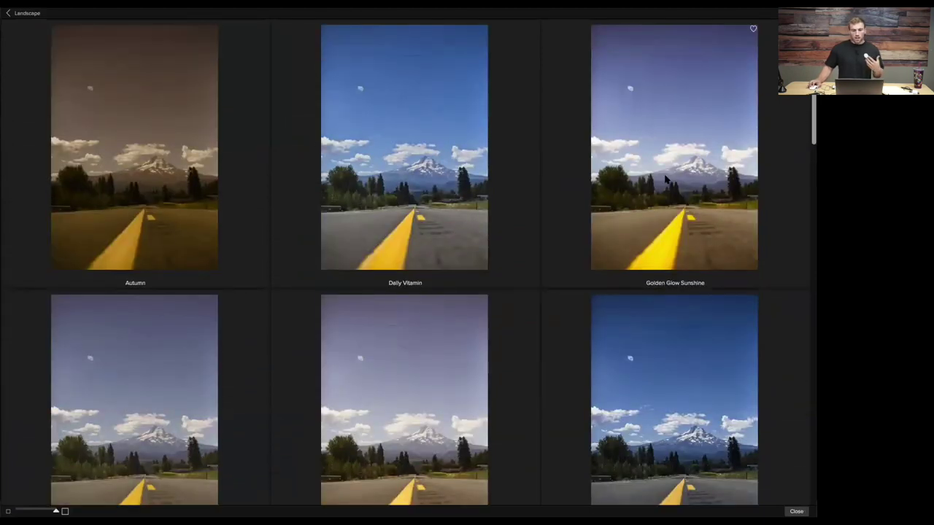
left_click(144, 187)
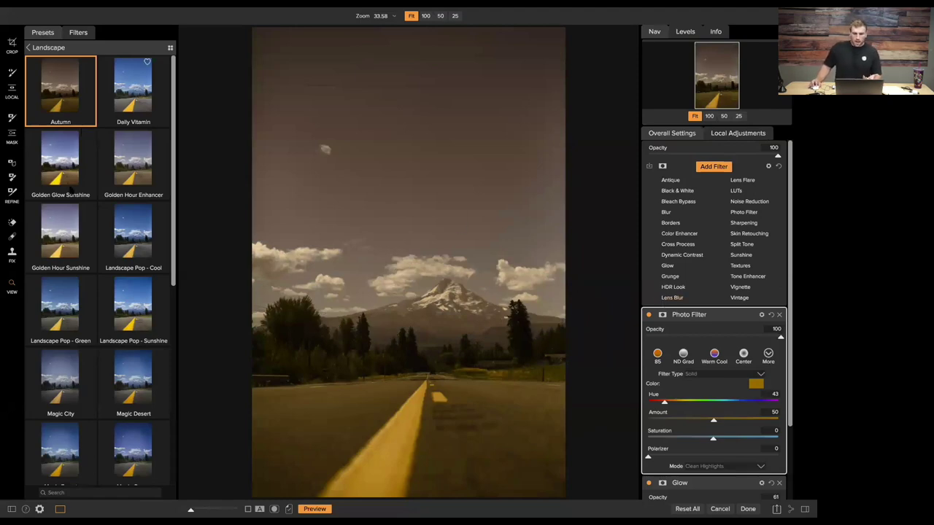
Step: Set the Photo Filter's hue to 79, and the Glow filter's opacity to 62 and amount to 91
scroll(737, 343, "down", 2)
scroll(730, 321, "down", 1)
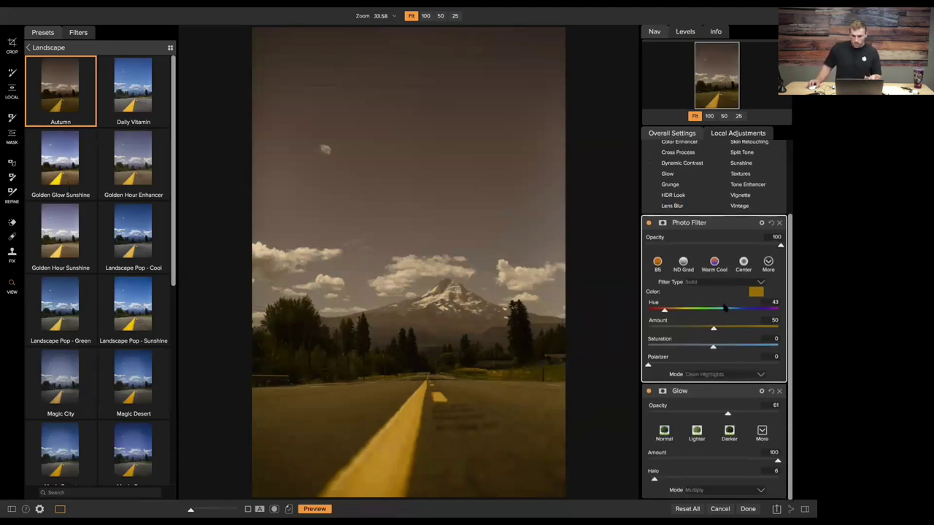
scroll(744, 396, "up", 3)
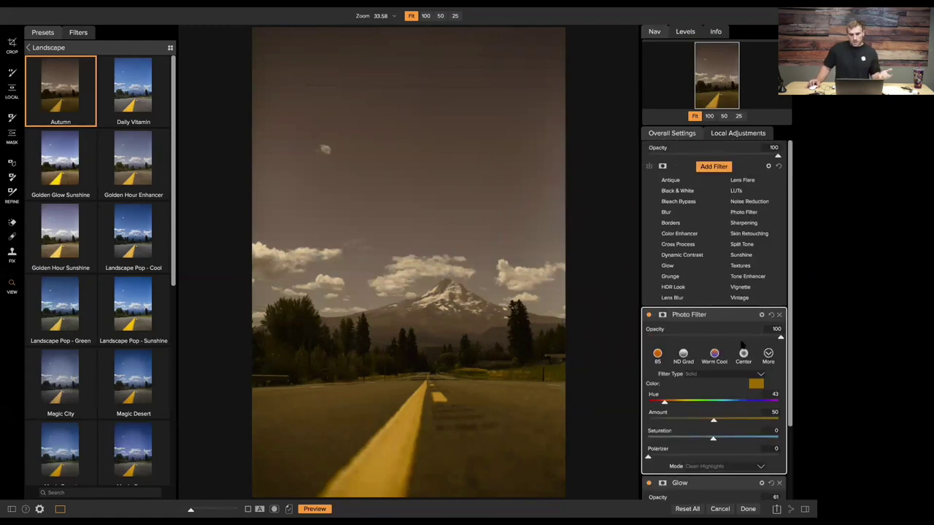
scroll(745, 357, "down", 3)
scroll(142, 175, "down", 1)
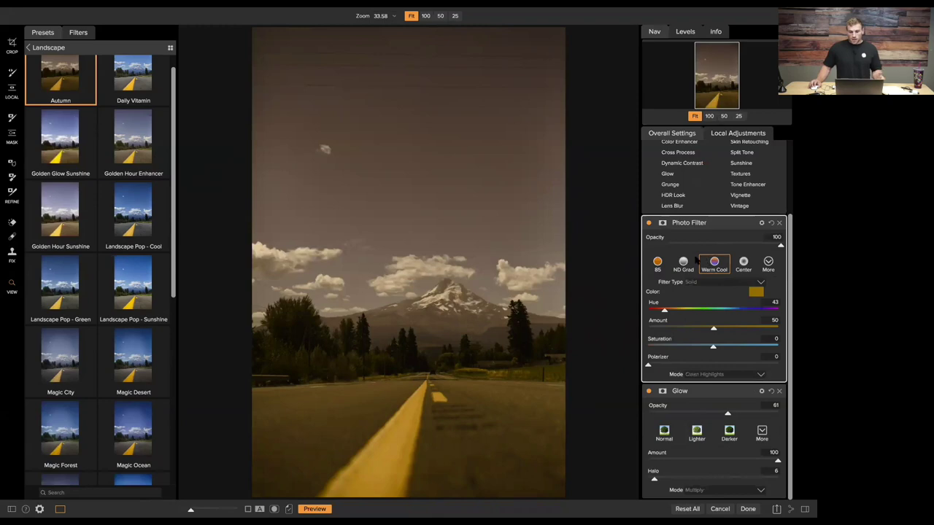
left_click_drag(664, 312, 678, 311)
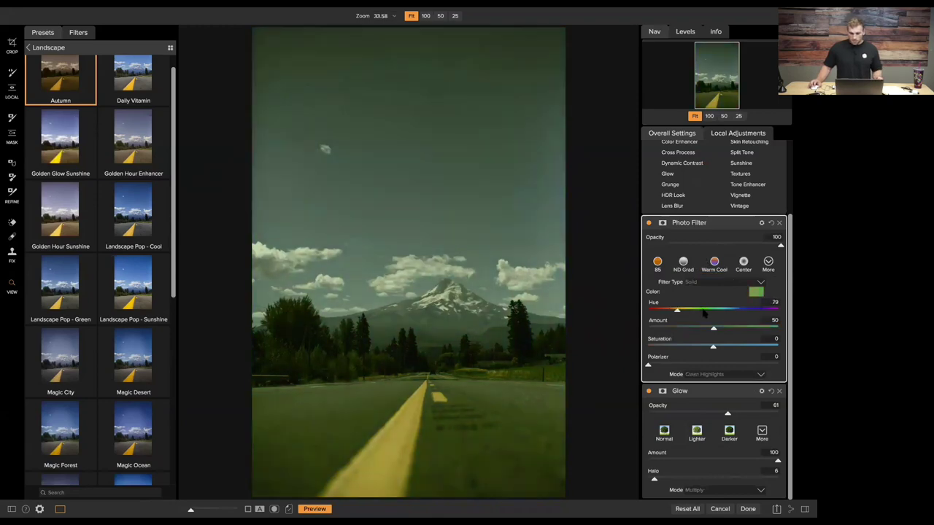
left_click(729, 414)
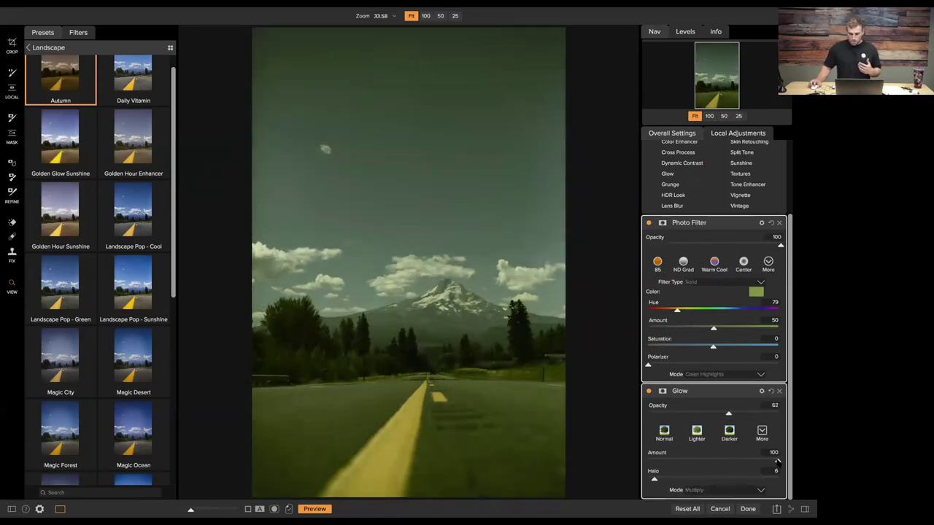
mouse_move(778, 461)
left_mouse_down()
mouse_move(703, 461)
mouse_move(767, 461)
left_mouse_up()
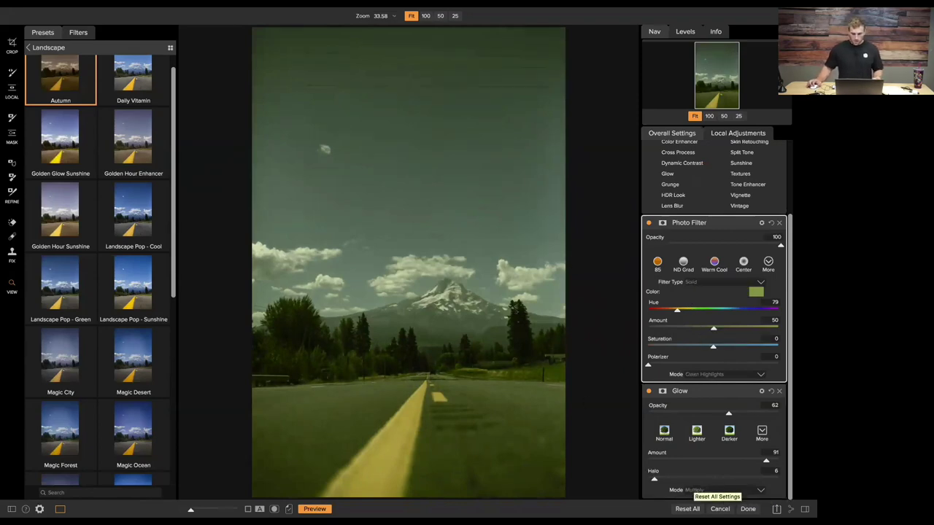
Step: Reset all settings on the photo, leave the Landscape presets and show the filter presets
left_click(687, 509)
left_click(48, 48)
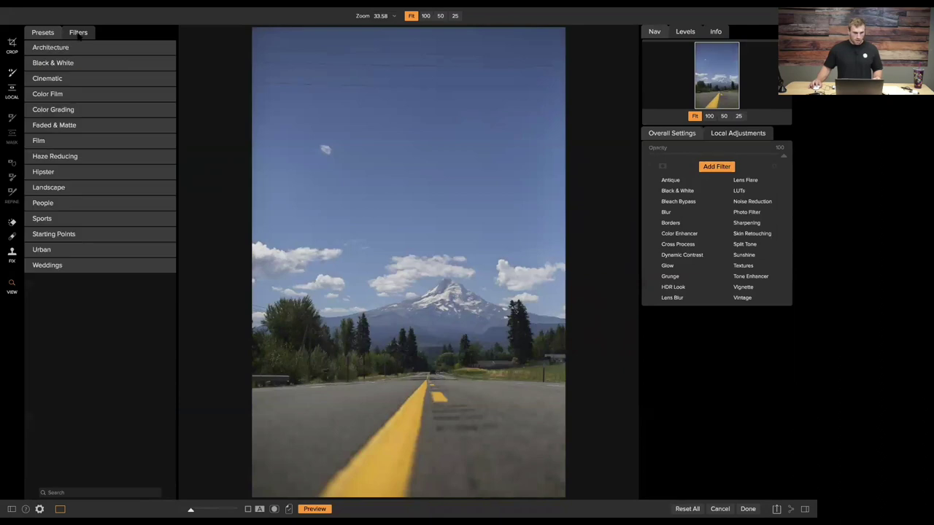
left_click(79, 33)
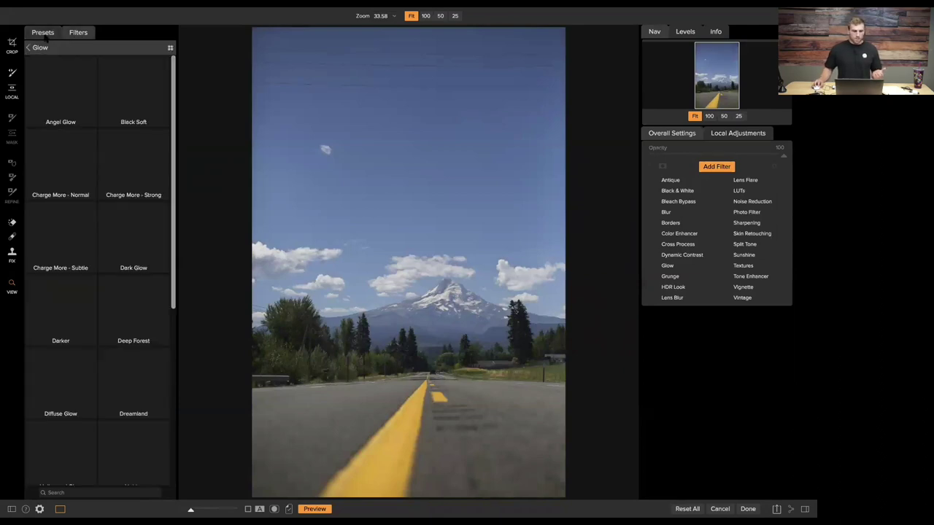
Step: Compare the HDR Look filter presets in the full-screen grid and apply the Glow preset to the photo
left_click(44, 34)
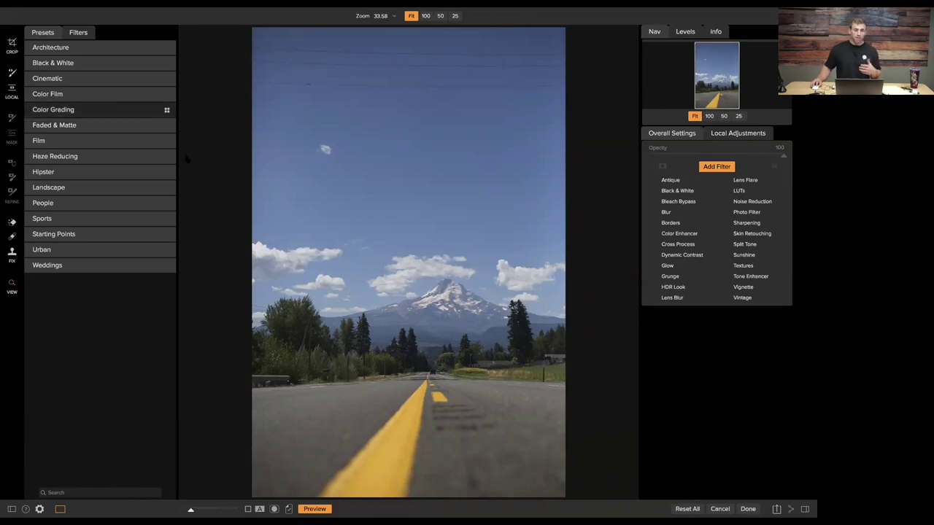
left_click(78, 32)
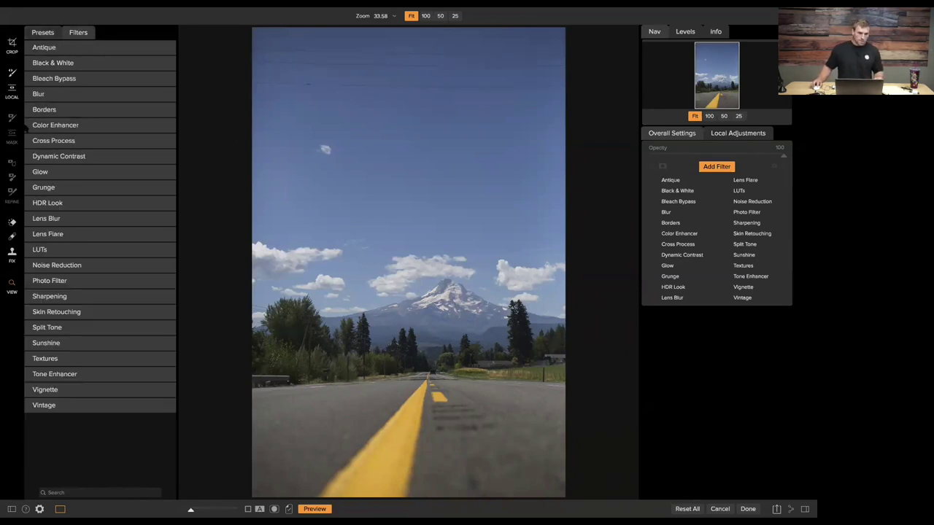
left_click(67, 210)
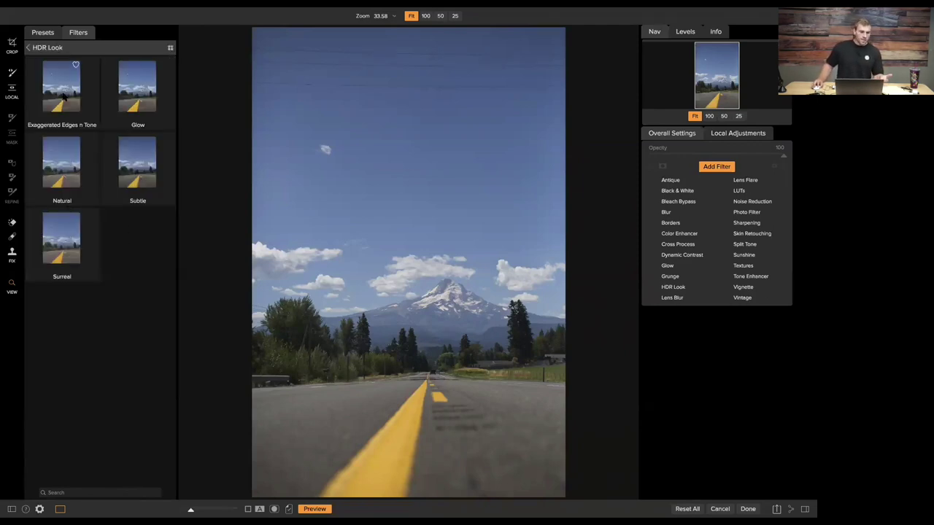
left_click(170, 47)
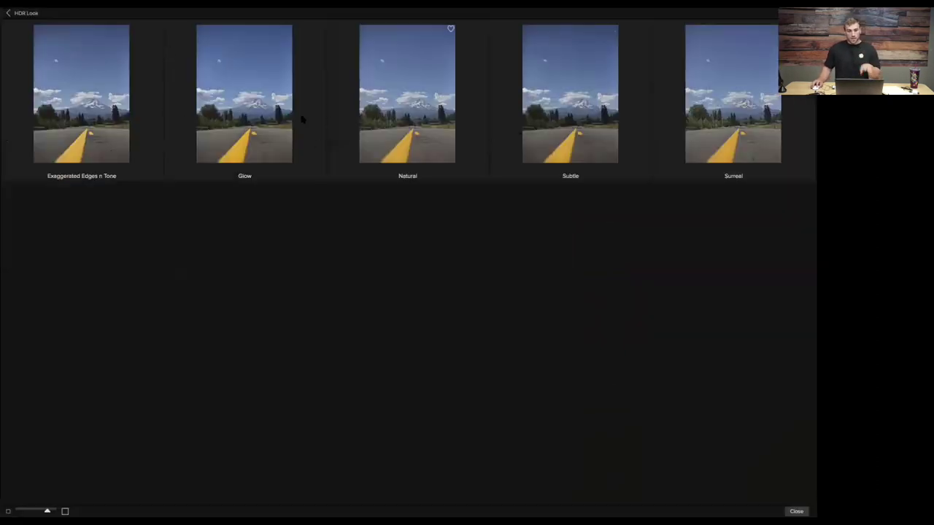
left_click(248, 115)
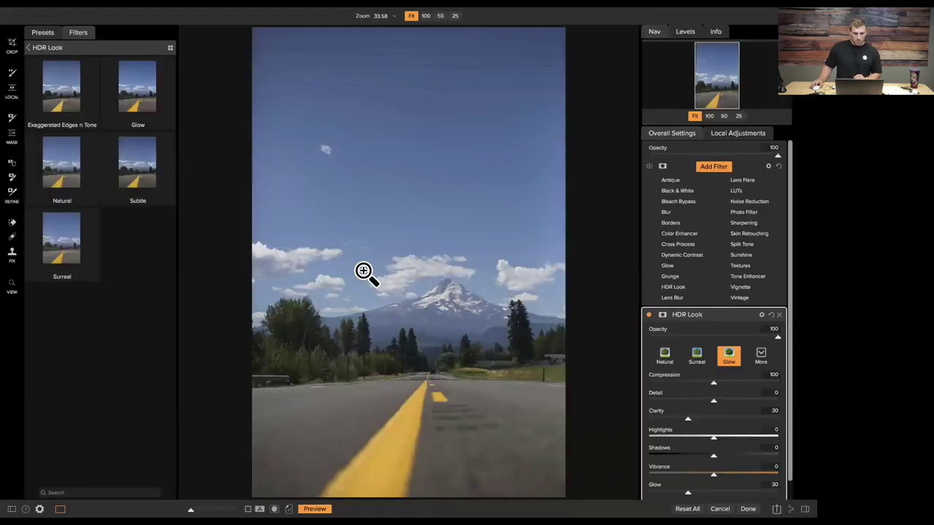
scroll(710, 353, "down", 1)
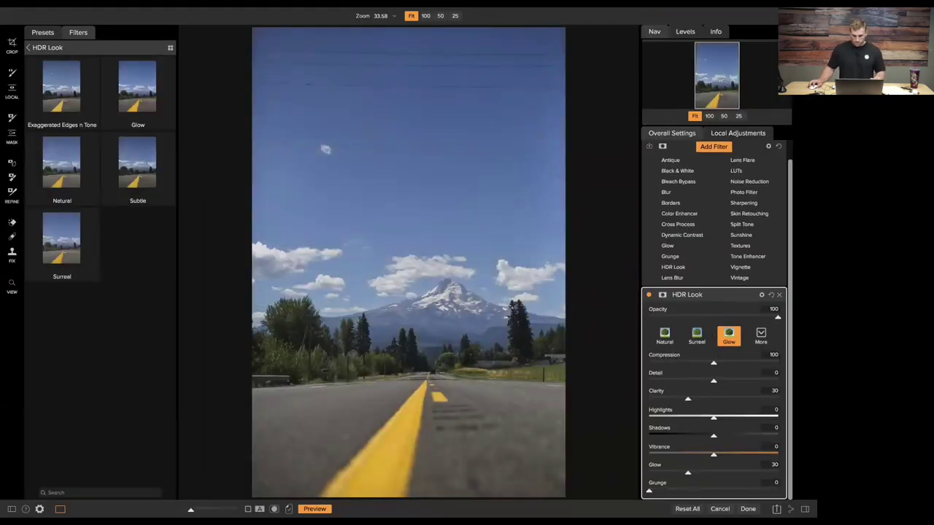
Step: Reset all settings on the photo and return to the preset category list
left_click(687, 509)
left_click(38, 32)
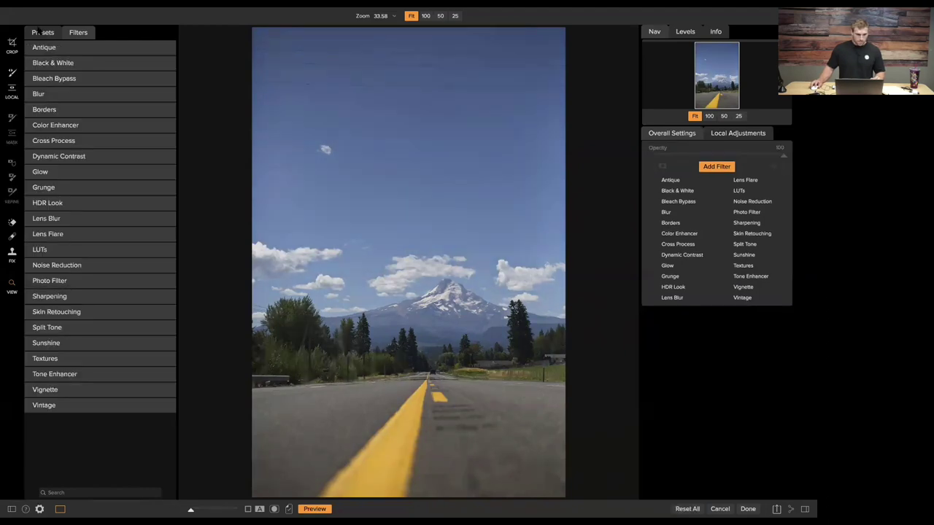
left_click(38, 32)
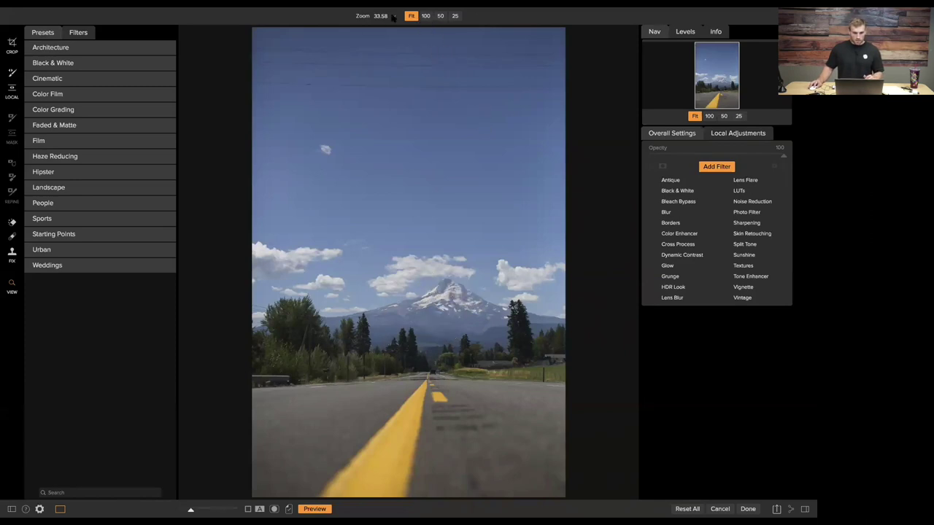
Step: Inspect the photo at 100% and fitted to the window, its histogram and file information, and the local adjustment settings
left_click(426, 16)
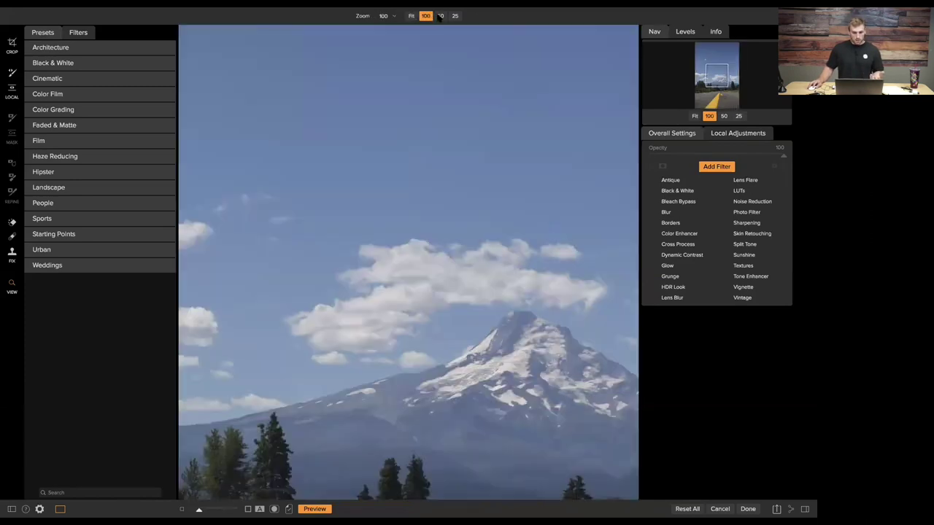
left_click(412, 16)
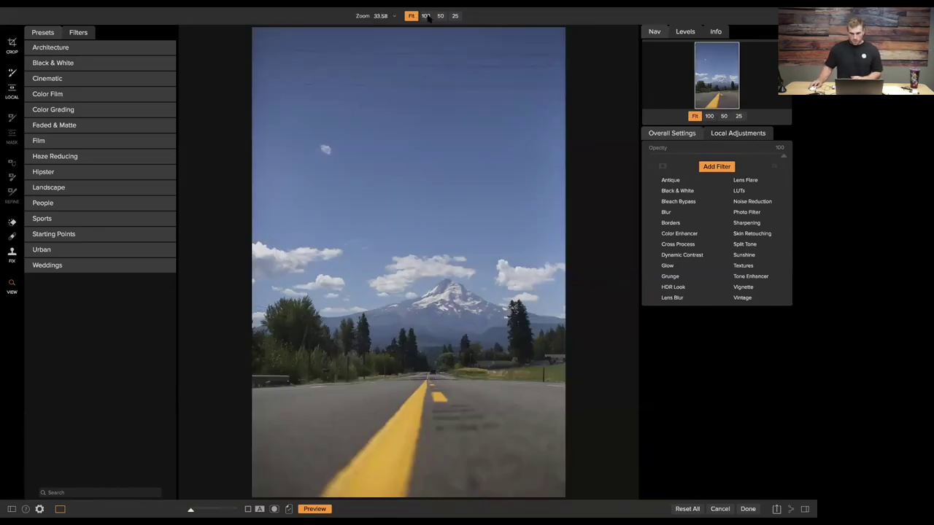
left_click(693, 33)
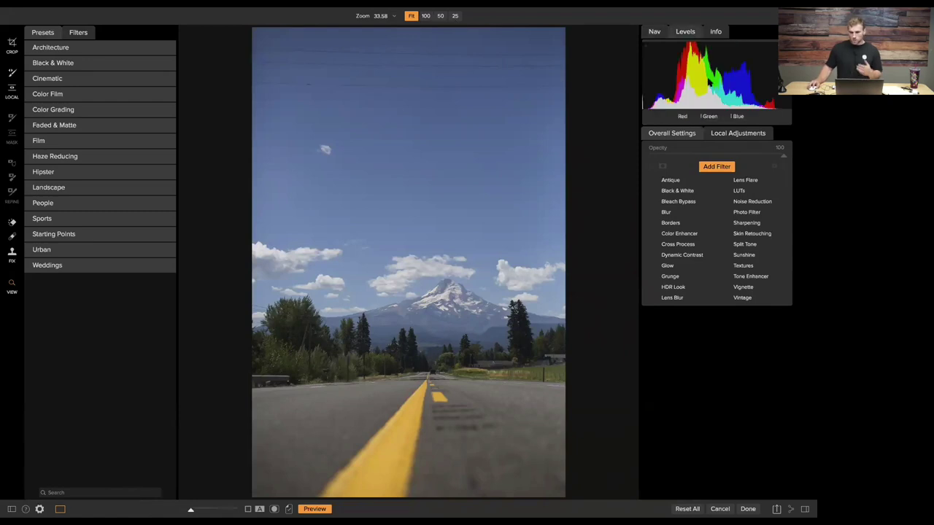
left_click(717, 32)
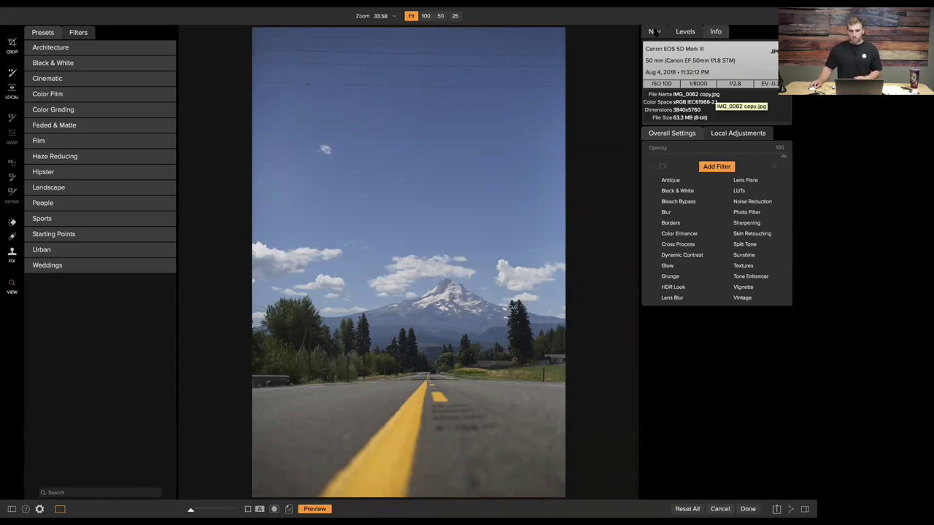
left_click(655, 33)
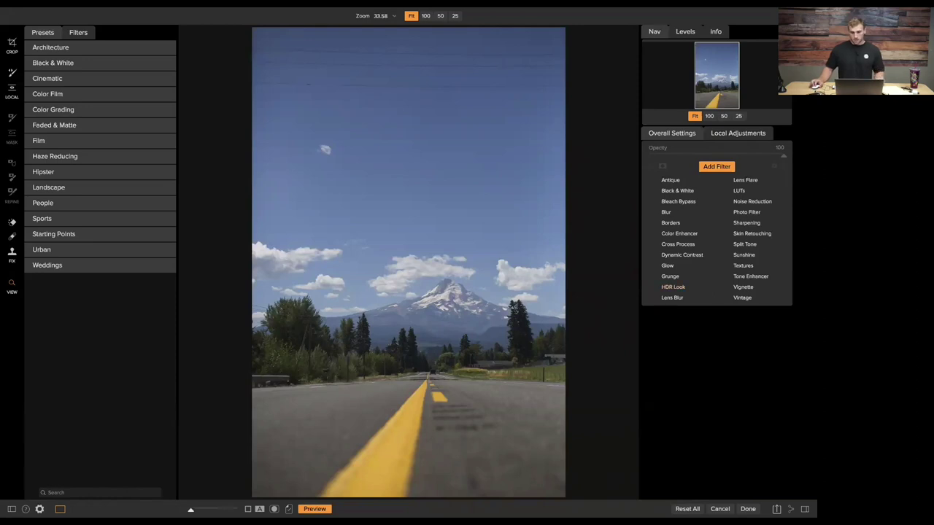
left_click(722, 136)
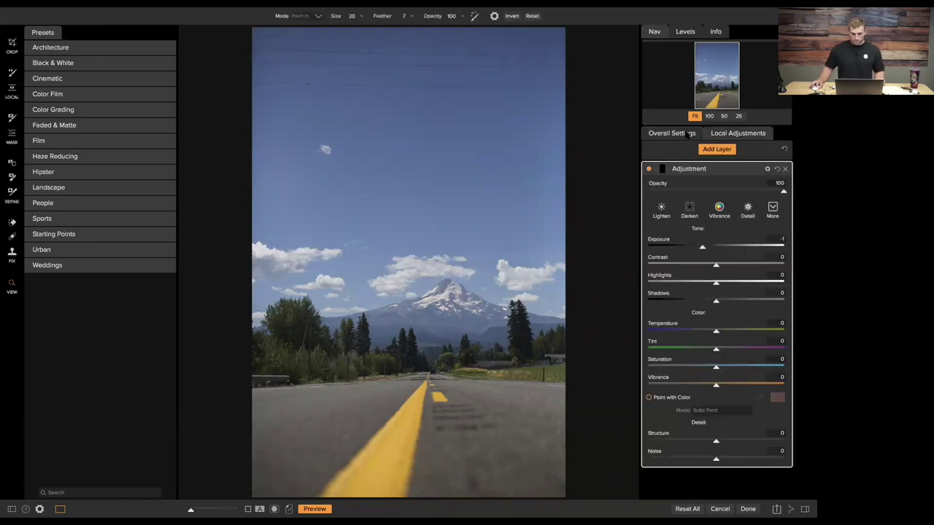
left_click(689, 134)
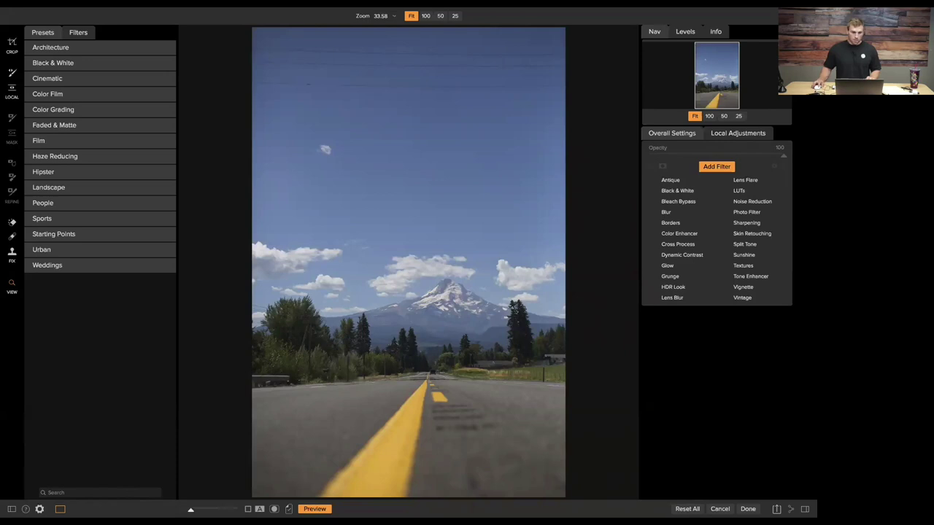
Step: Set the crop ratio to 4x5 (8x10) and frame the mountain, trees and road at about 2506 by 3133 pixels
key("c")
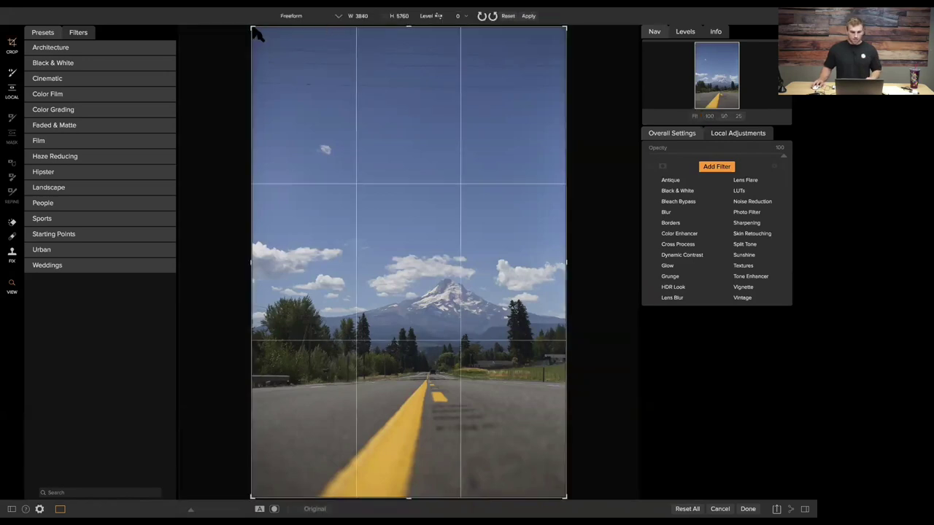
left_click_drag(254, 30, 299, 79)
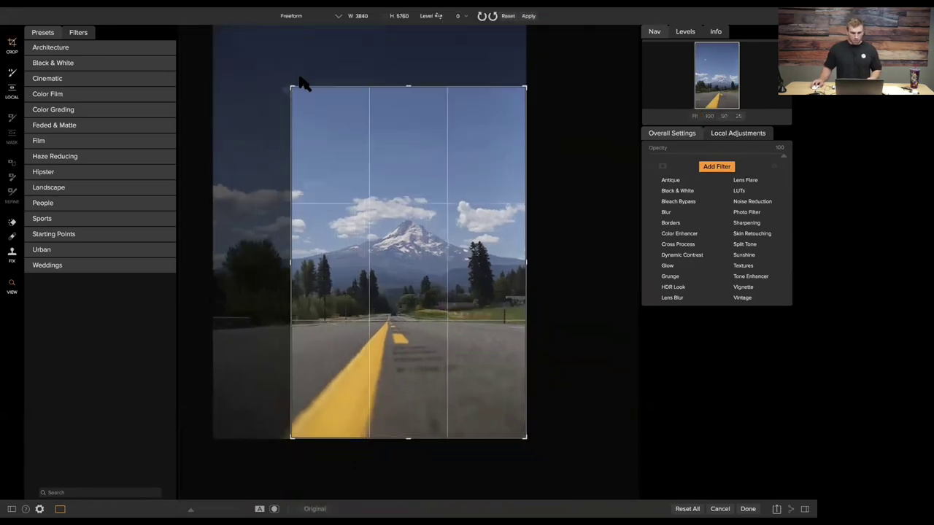
left_click(338, 15)
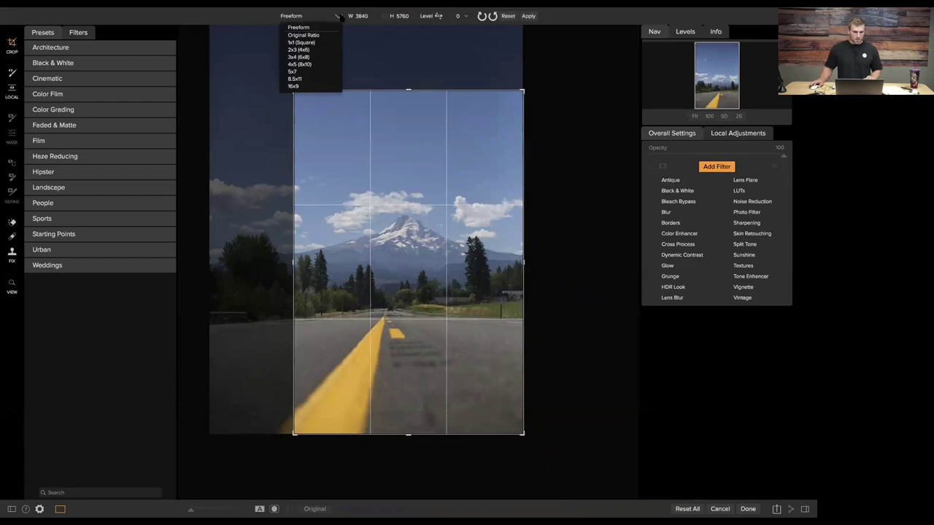
left_click(315, 65)
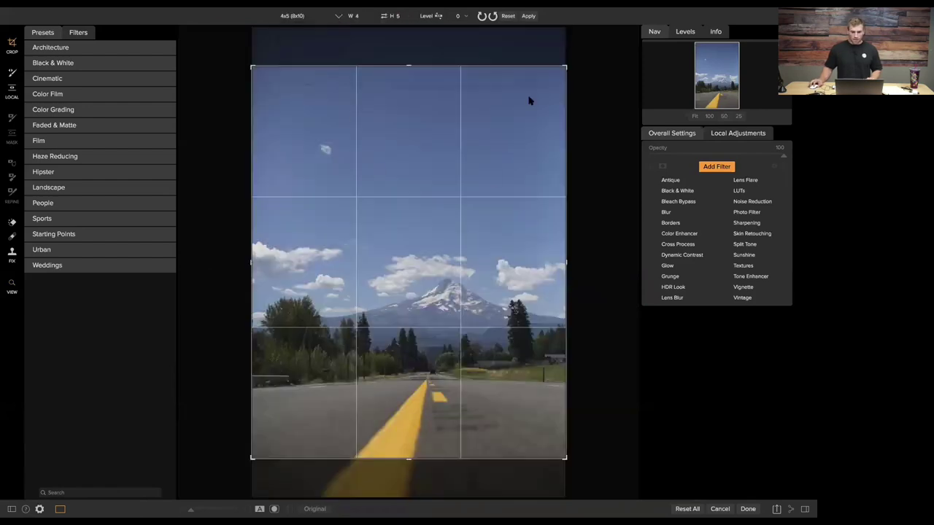
left_click_drag(565, 69, 535, 144)
left_click_drag(459, 217, 392, 103)
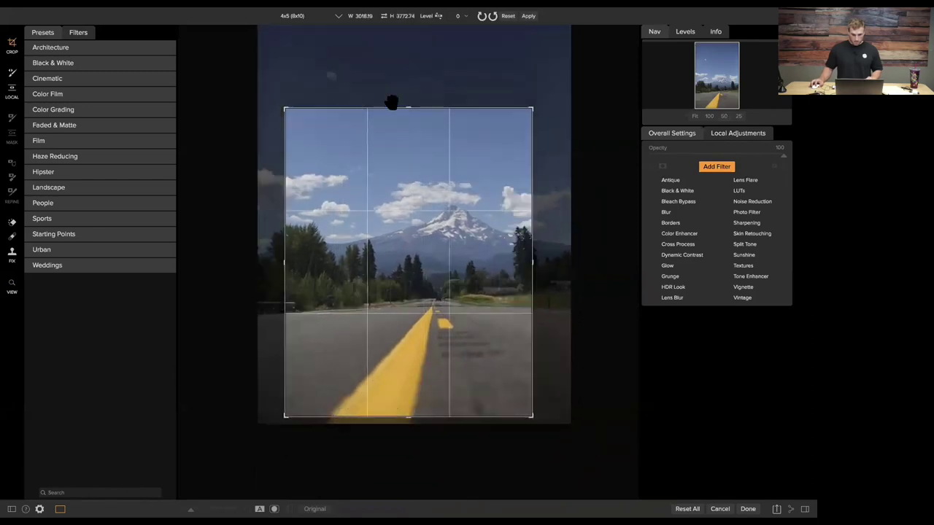
left_click_drag(533, 110, 513, 153)
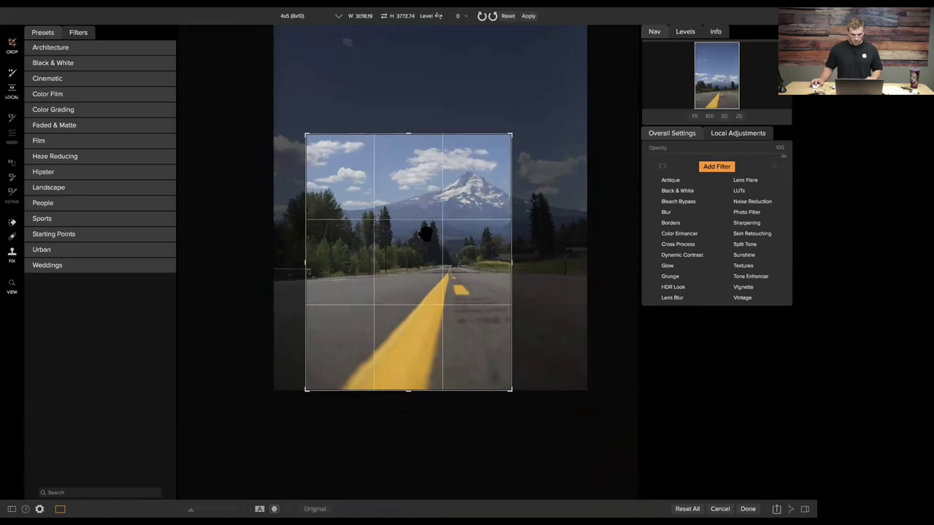
left_click_drag(425, 233, 375, 311)
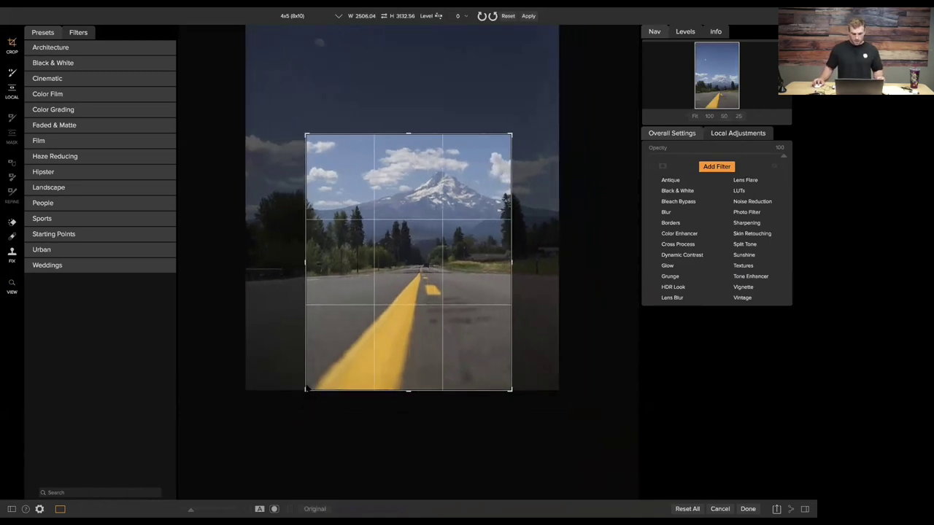
left_click_drag(371, 363, 348, 376)
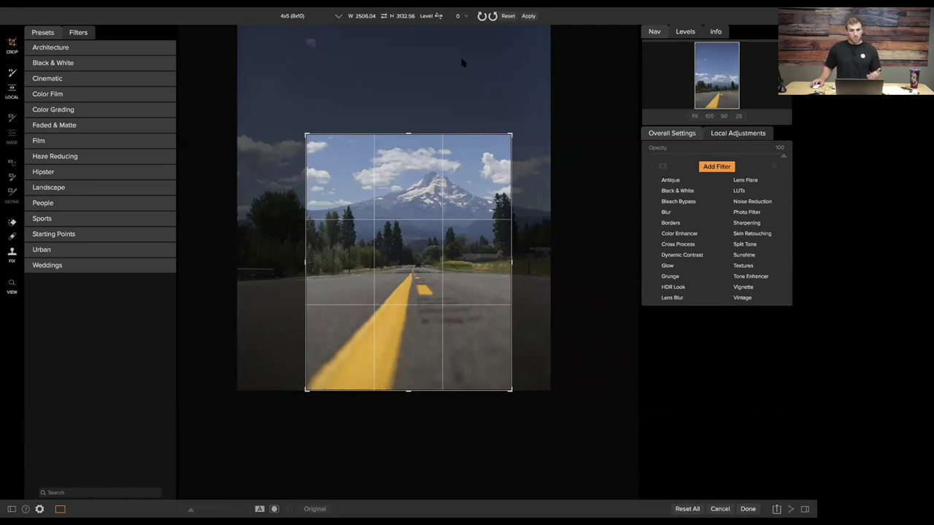
Step: Level the crop along the far edge of the road and apply the crop
left_click(439, 16)
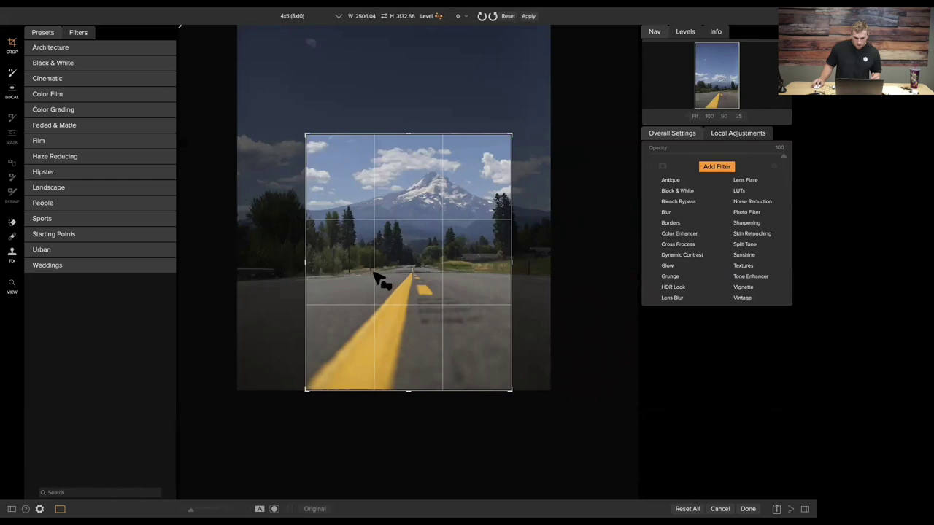
left_click_drag(372, 271, 444, 273)
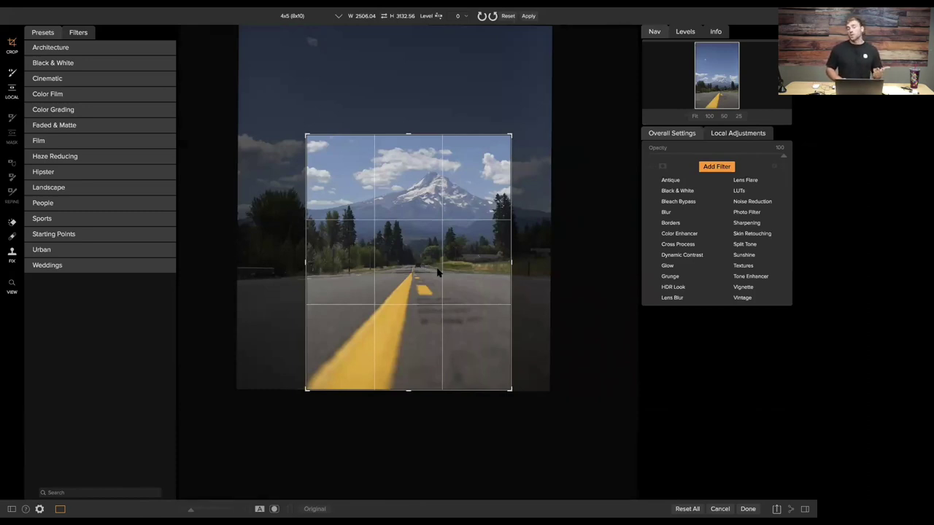
key("z")
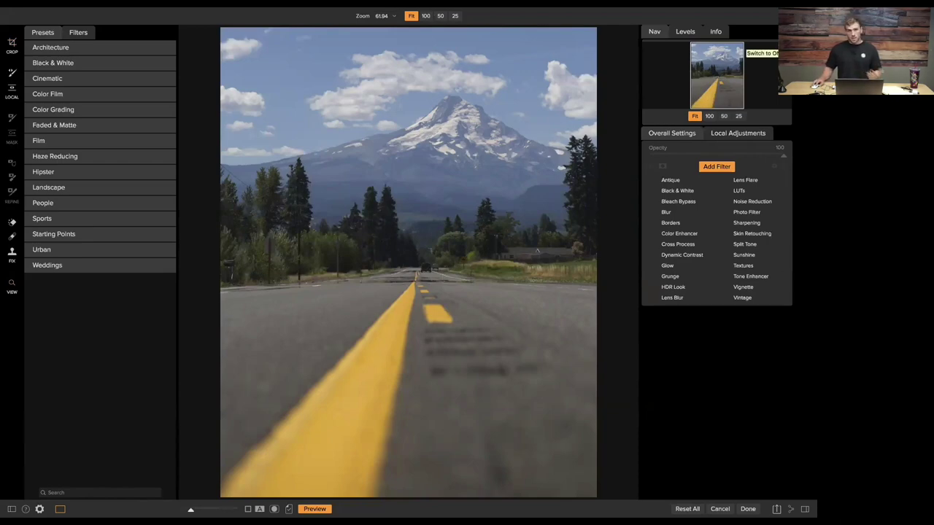
Step: Add a Tone Enhancer filter, raise its exposure to 2.65 and toggle the clipping display on the photo
left_click(762, 278)
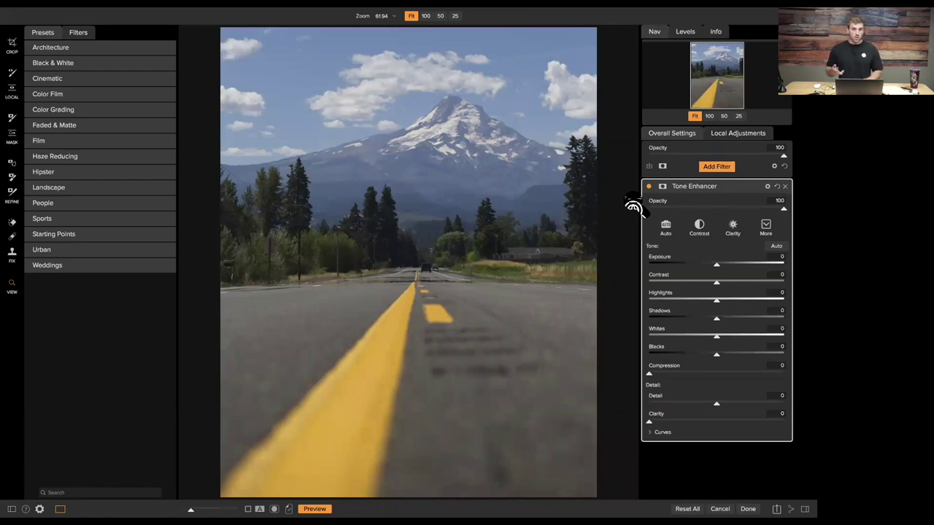
left_click_drag(716, 264, 755, 270)
key("j")
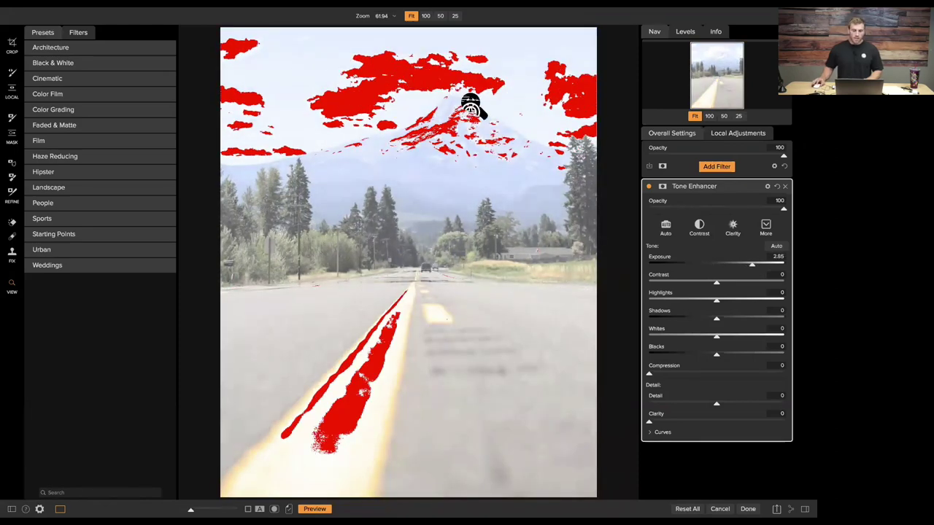
key("j")
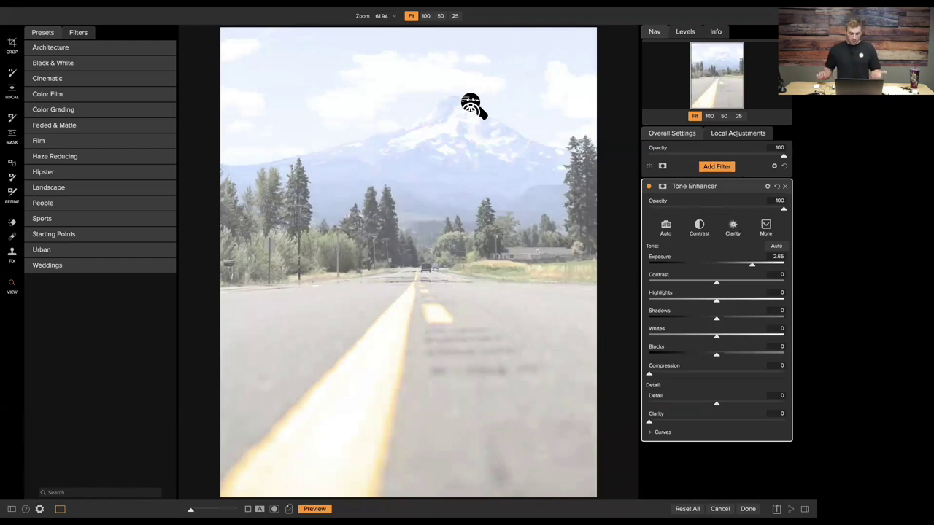
key("j")
Step: Set the Tone Enhancer's exposure to -0.2, blacks to -30 and shadows to 65
left_click_drag(753, 267, 713, 268)
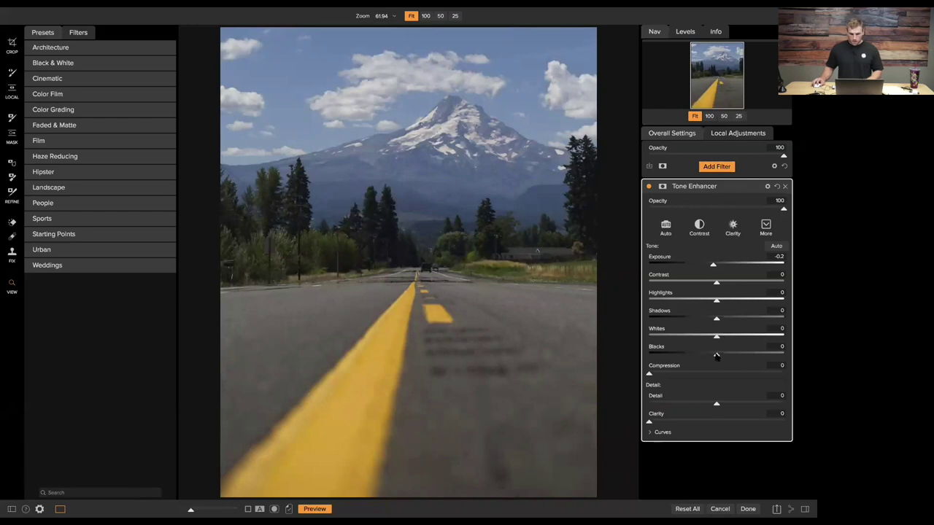
left_click_drag(717, 356, 679, 356)
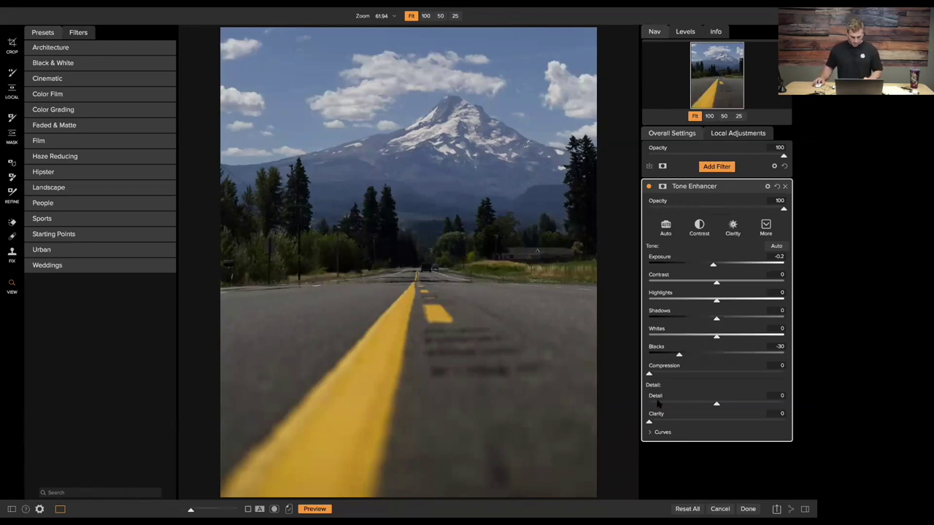
left_click_drag(717, 321, 774, 321)
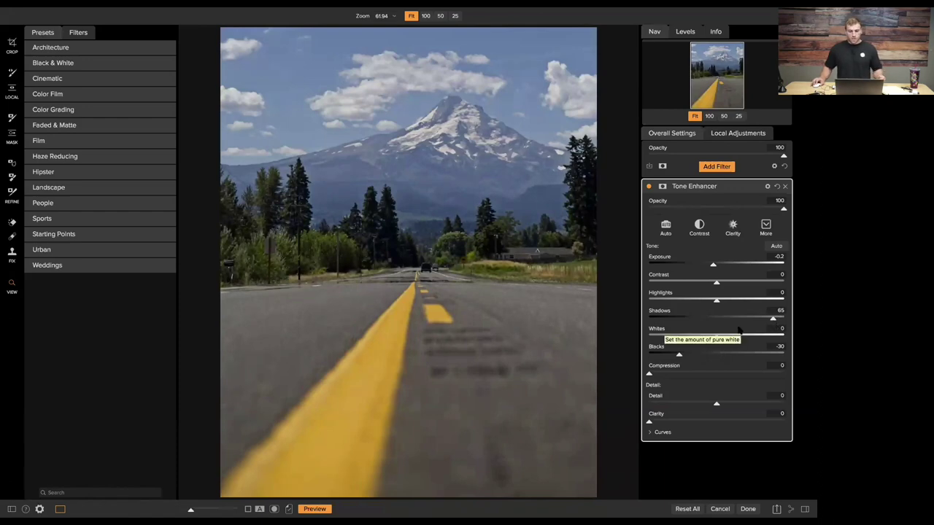
Step: Compare the photo with the Tone Enhancer filter off and on, and collapse the filter's settings
left_click(648, 187)
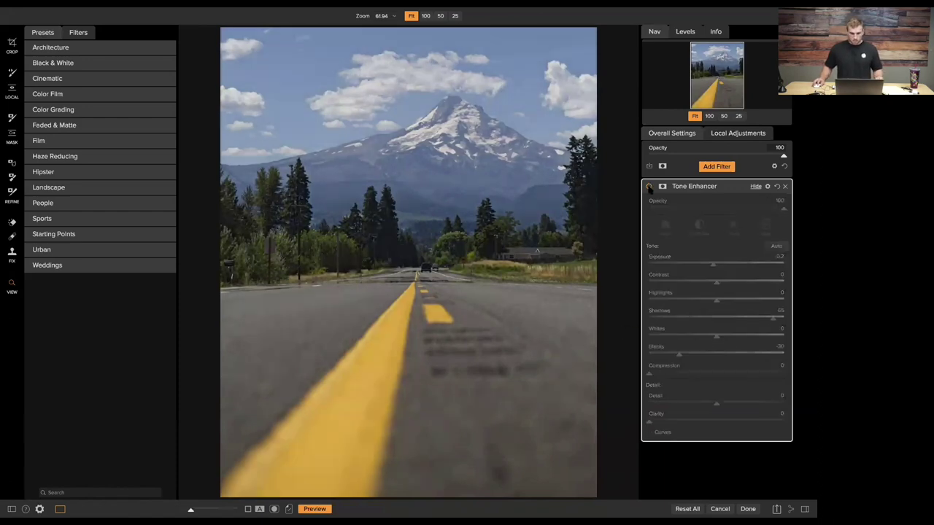
left_click(649, 187)
left_click(649, 187)
left_click(648, 187)
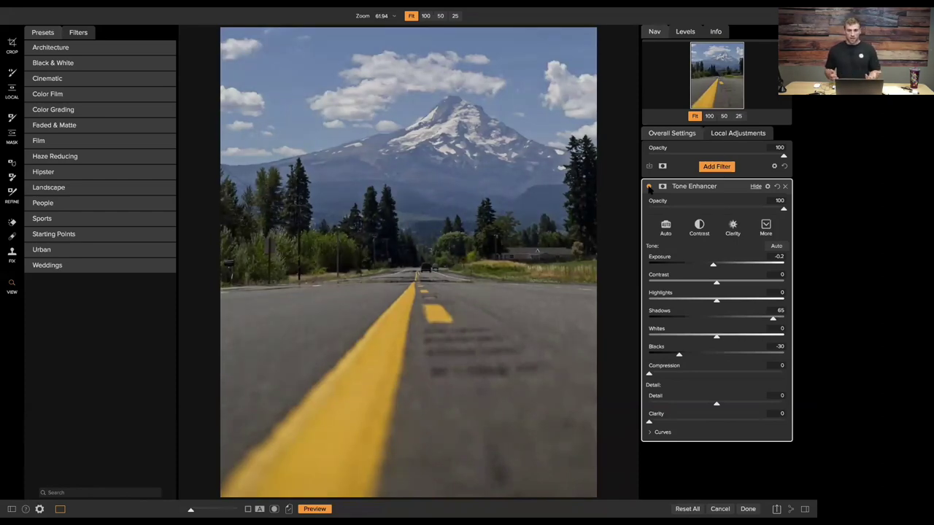
left_click(755, 187)
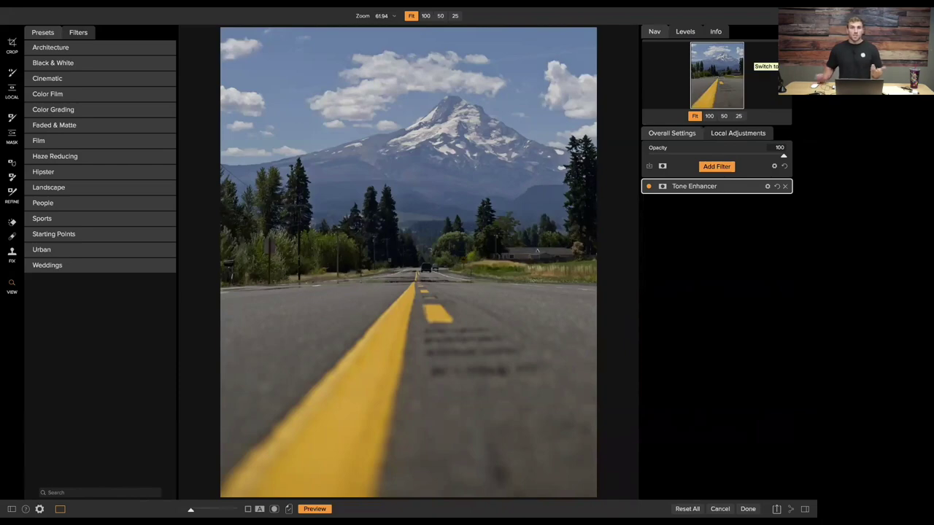
Step: Add a Color Enhancer filter and set its saturation to -8 and temperature to 20
left_click(717, 167)
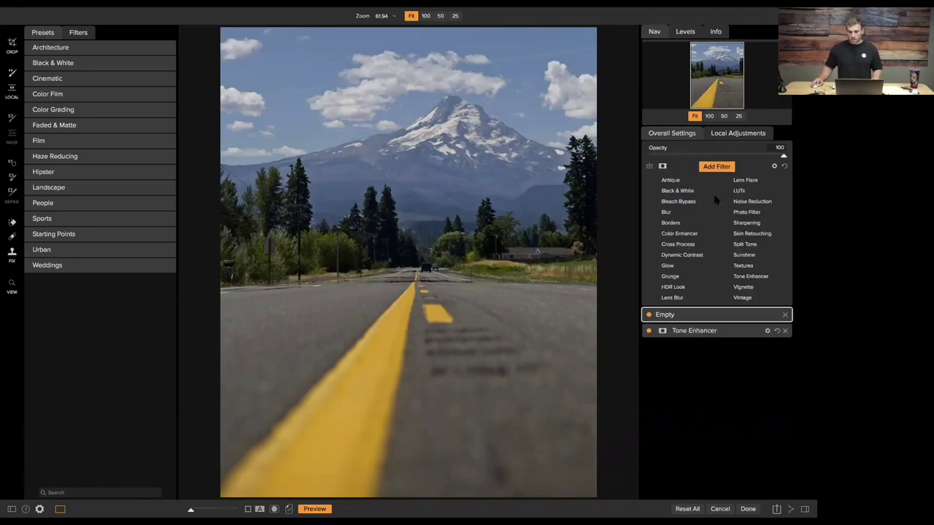
left_click(693, 234)
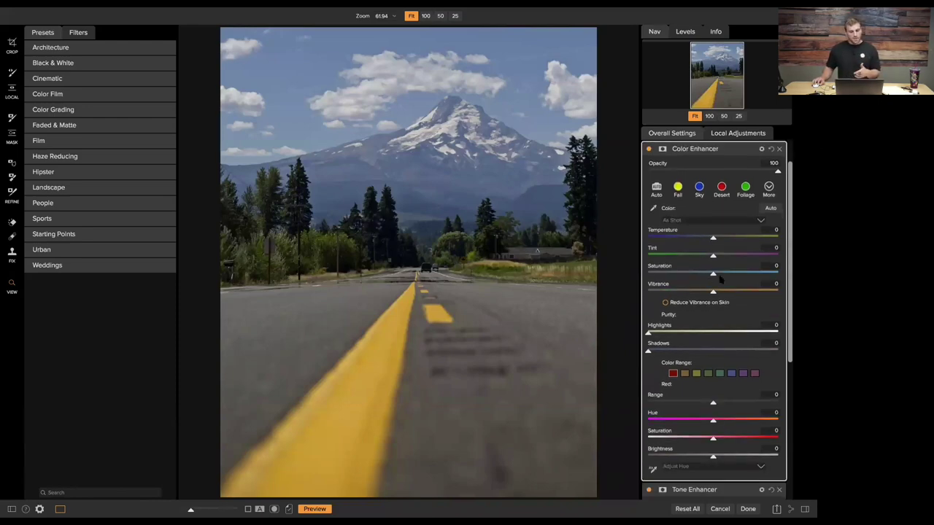
scroll(700, 343, "up", 2)
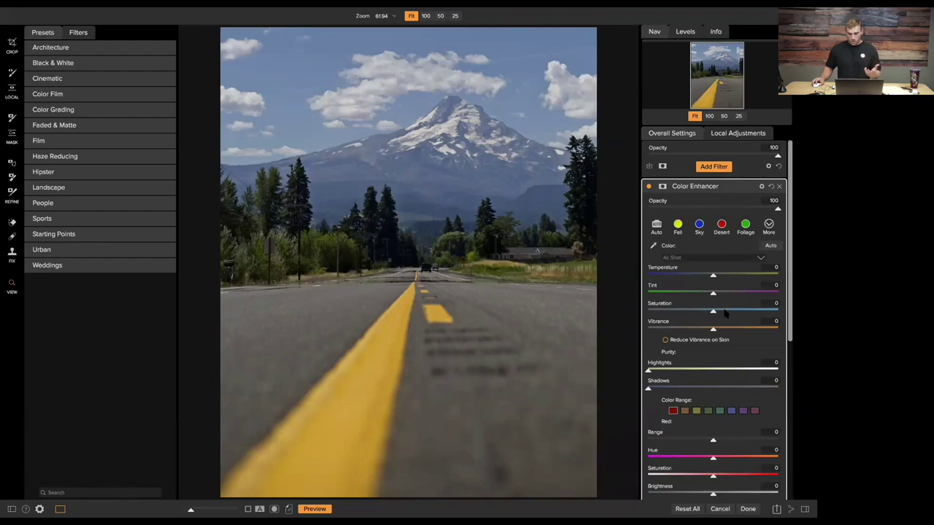
scroll(693, 414, "down", 3)
scroll(750, 407, "up", 3)
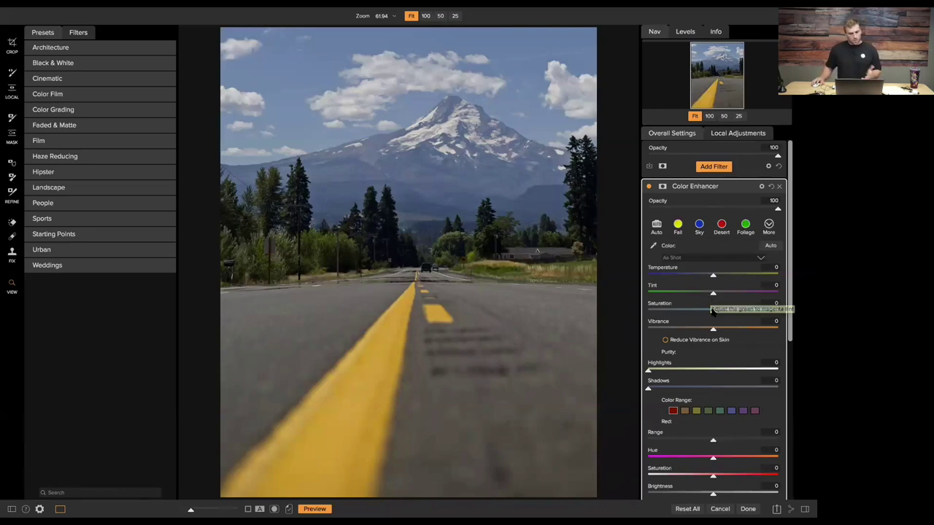
left_click_drag(712, 312, 630, 312)
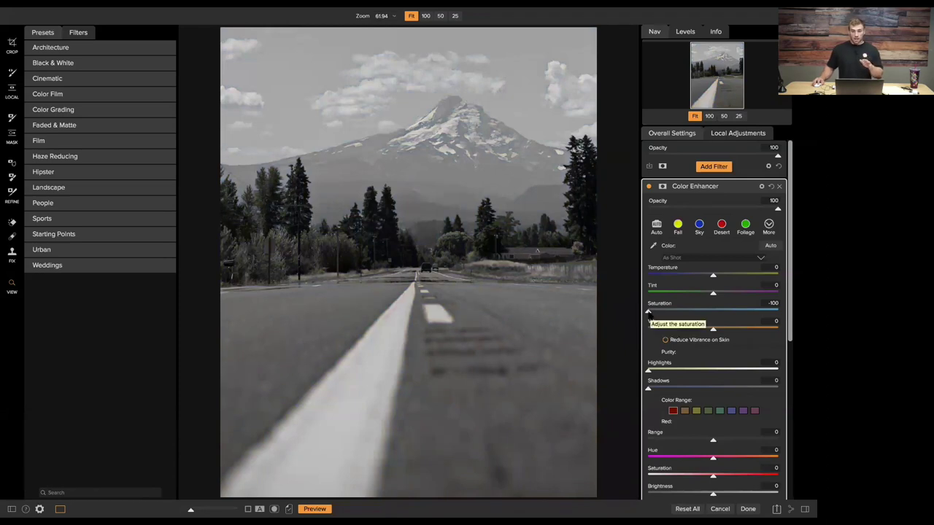
left_click_drag(648, 312, 703, 316)
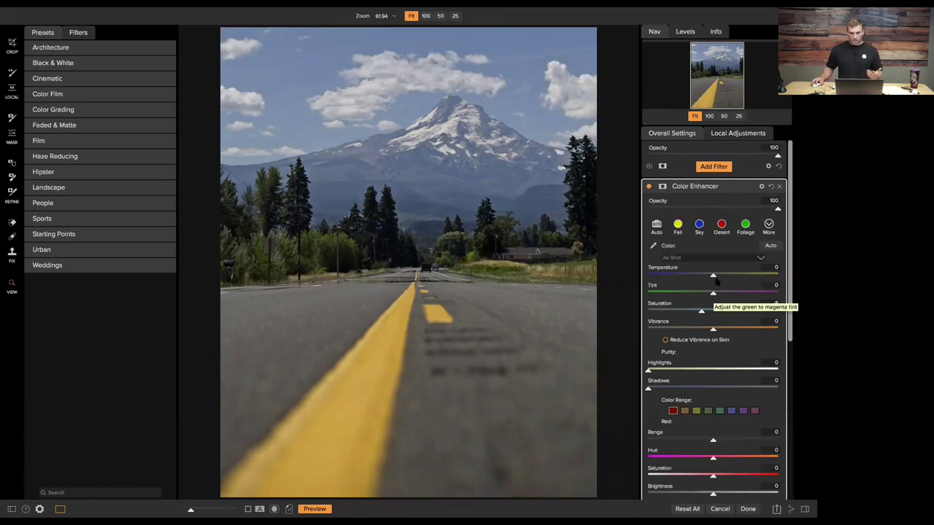
left_click_drag(713, 277, 736, 282)
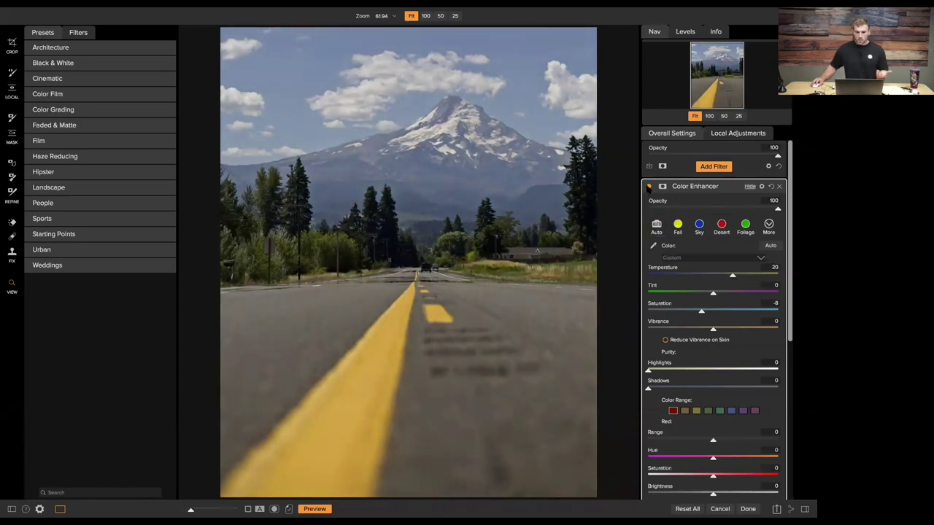
Step: Compare the photo with the Color Enhancer filter off and on, and collapse the filter's settings
left_click(648, 187)
left_click(648, 187)
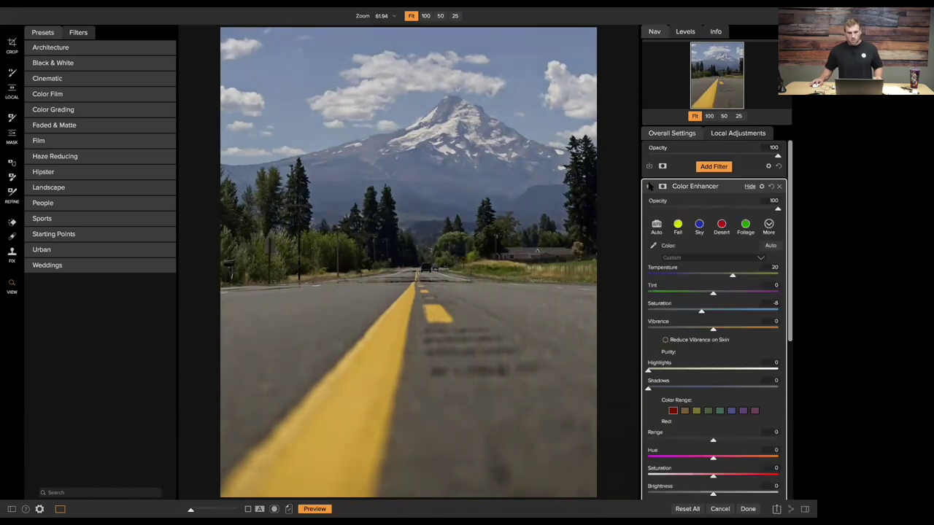
left_click(649, 187)
left_click(648, 187)
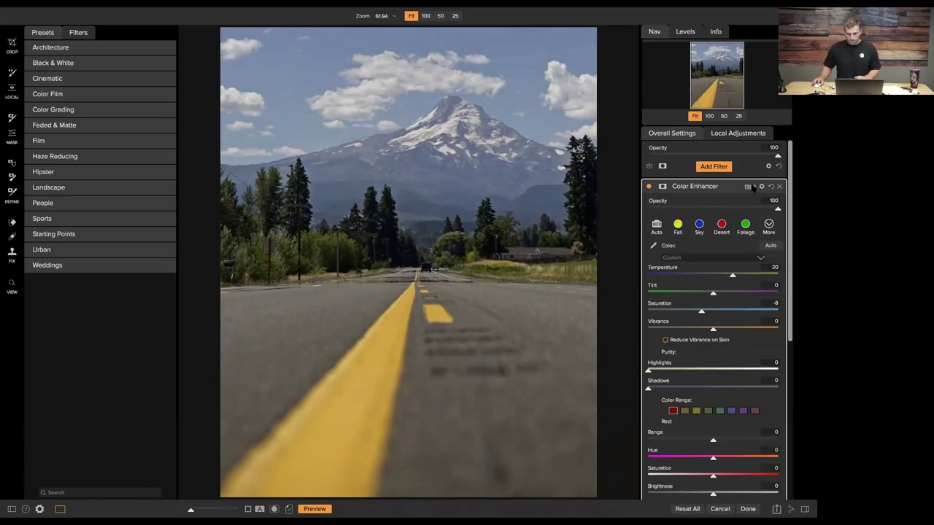
left_click(752, 186)
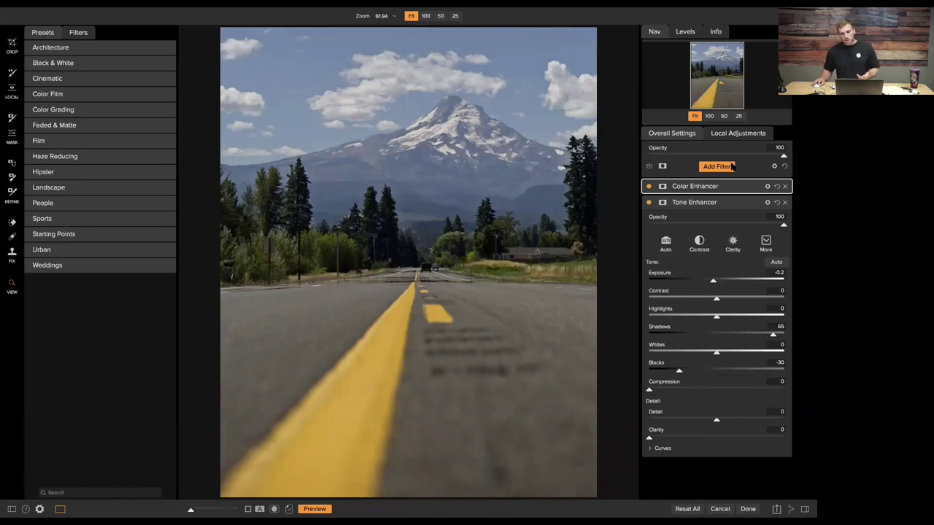
Step: Add a Sunshine filter with its default settings and collapse it
left_click(723, 167)
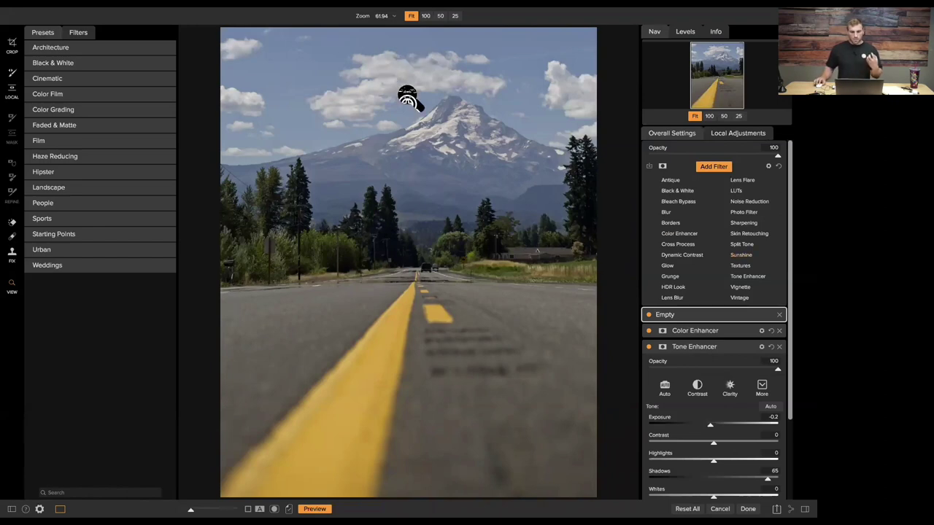
left_click(741, 256)
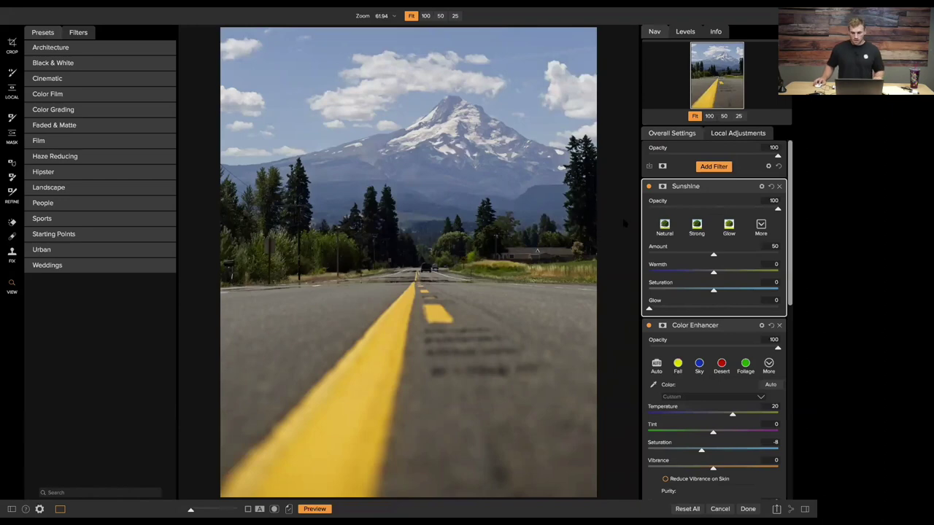
left_click(751, 187)
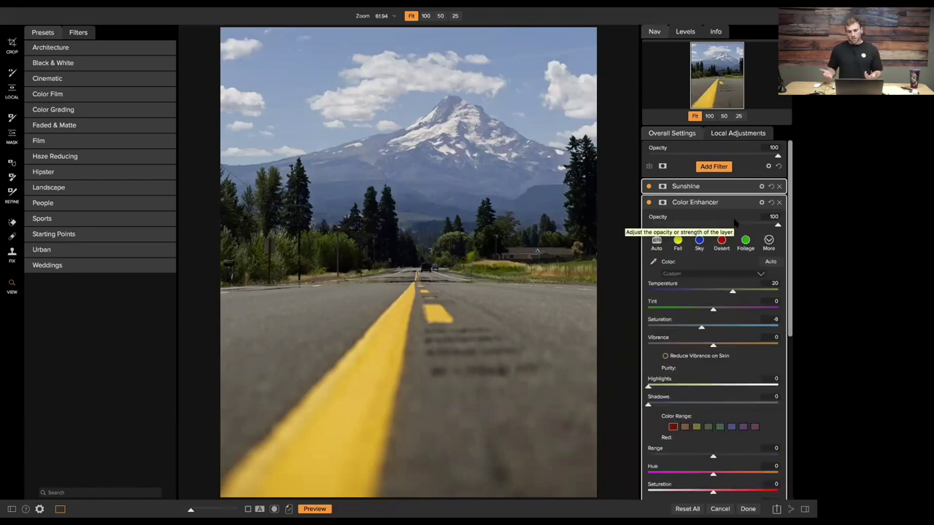
Step: Add a Dynamic Contrast filter and compare the photo with the filter off and on
left_click(727, 168)
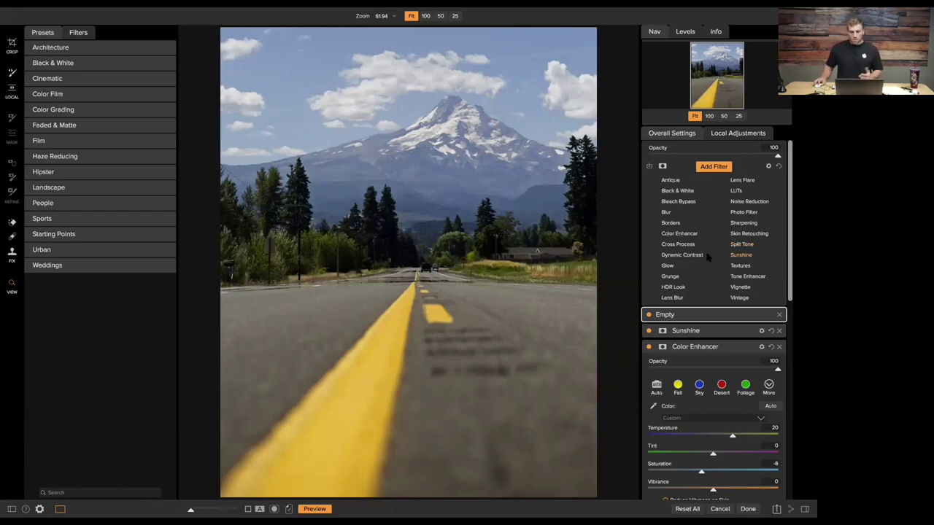
left_click(682, 254)
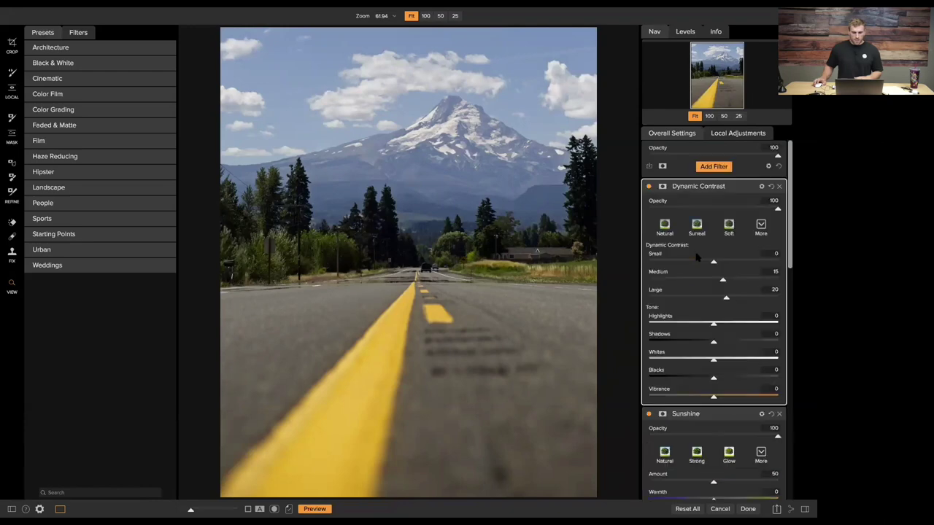
left_click(649, 187)
left_click(649, 187)
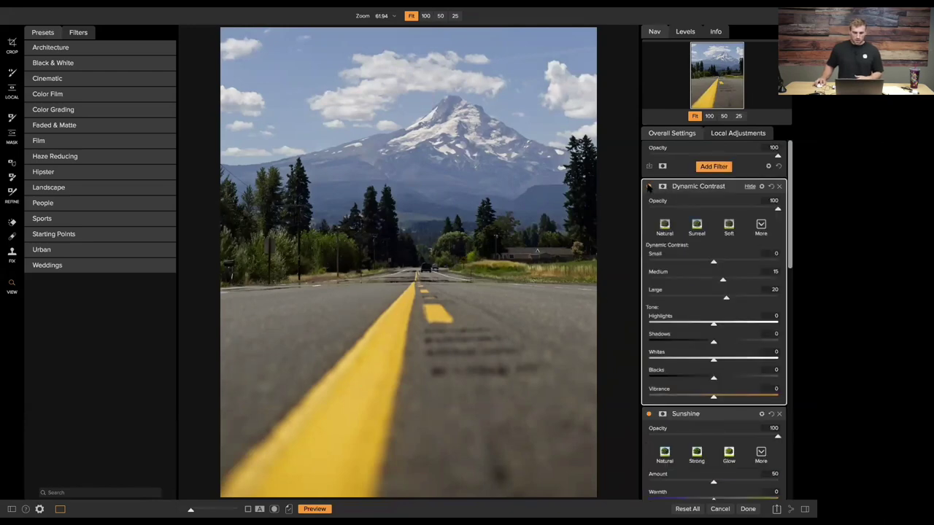
left_click(648, 187)
left_click(649, 187)
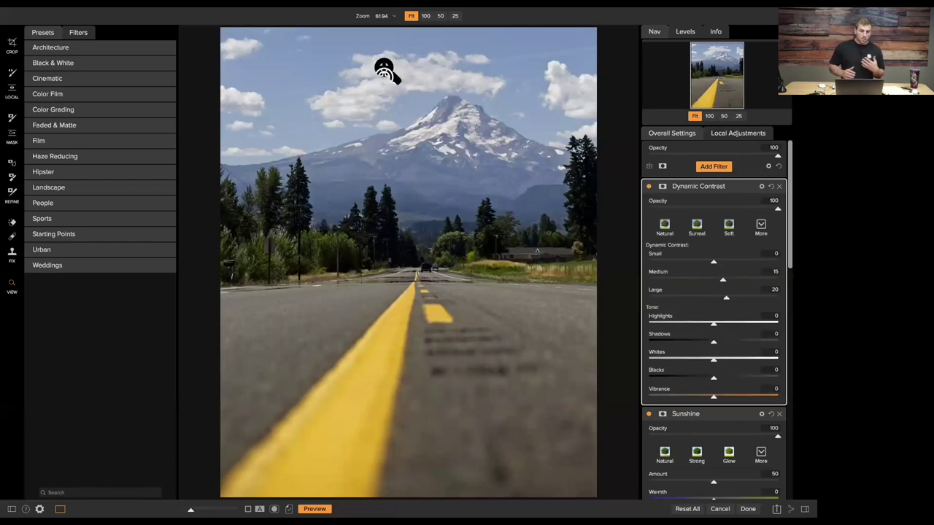
Step: At 100% zoom, show the Dynamic Contrast filter's masking options, preview its mask and invert it to black
left_click(448, 119)
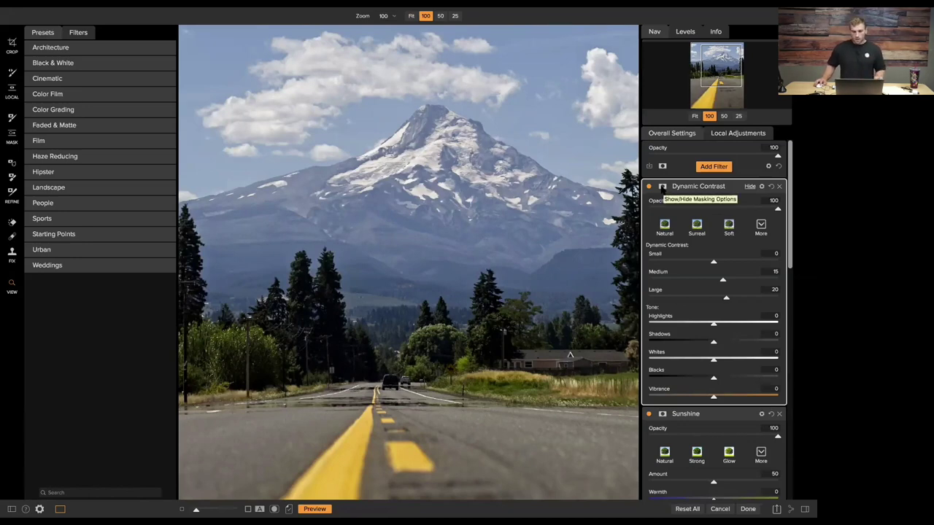
left_click(662, 187)
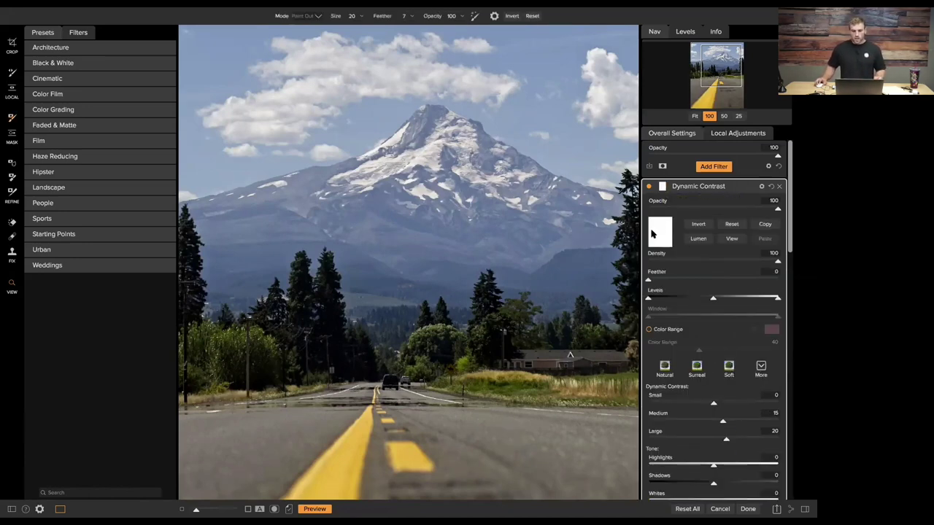
left_click(732, 239)
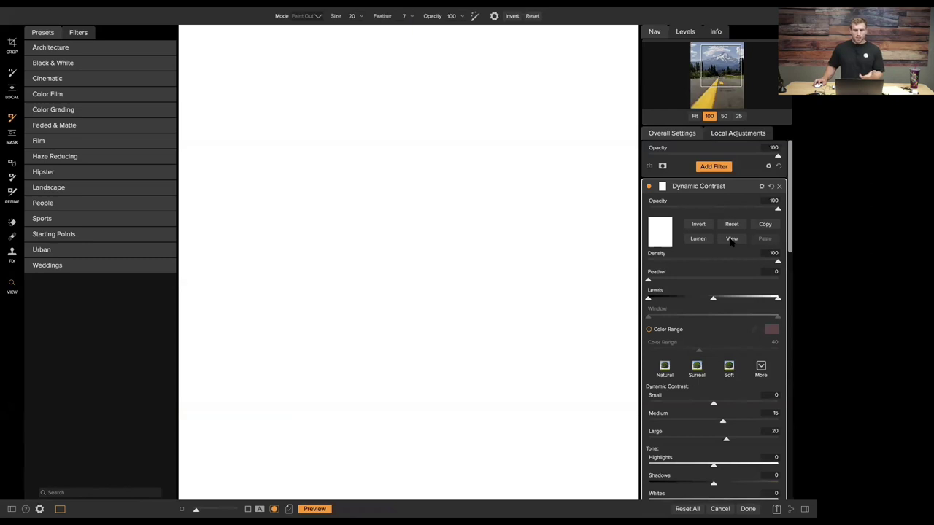
left_click(732, 240)
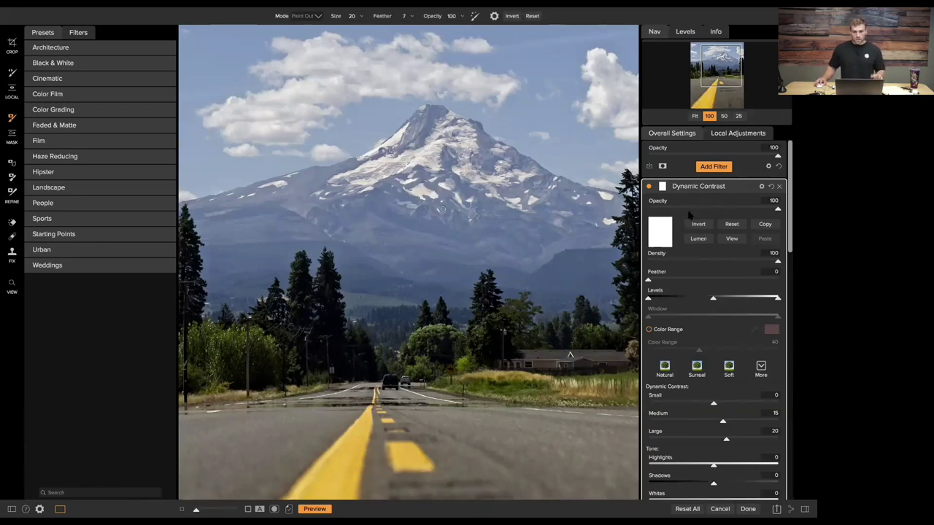
left_click(699, 225)
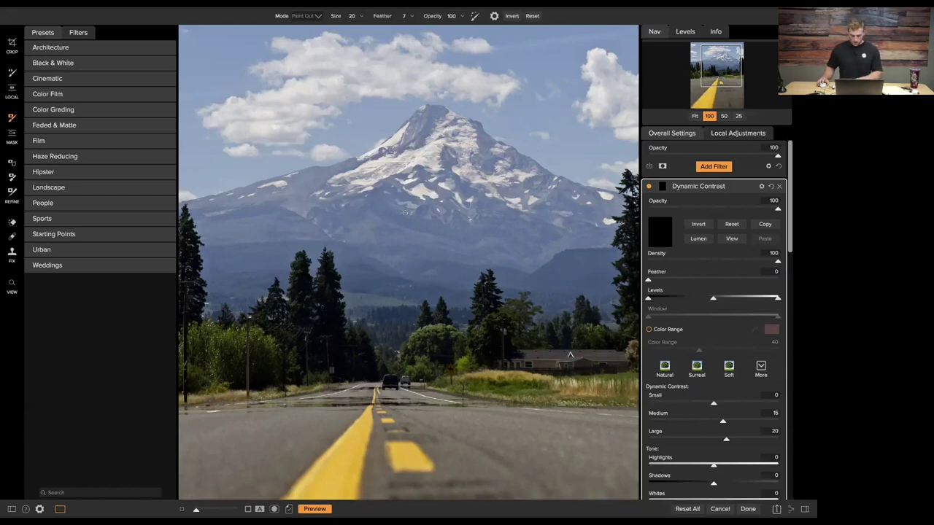
Step: Enlarge the masking brush to size 350 and set its mode to Paint In
key("bracketright")
key("bracketright")
key("bracketright")
key("bracketright")
key("bracketright")
key("bracketright")
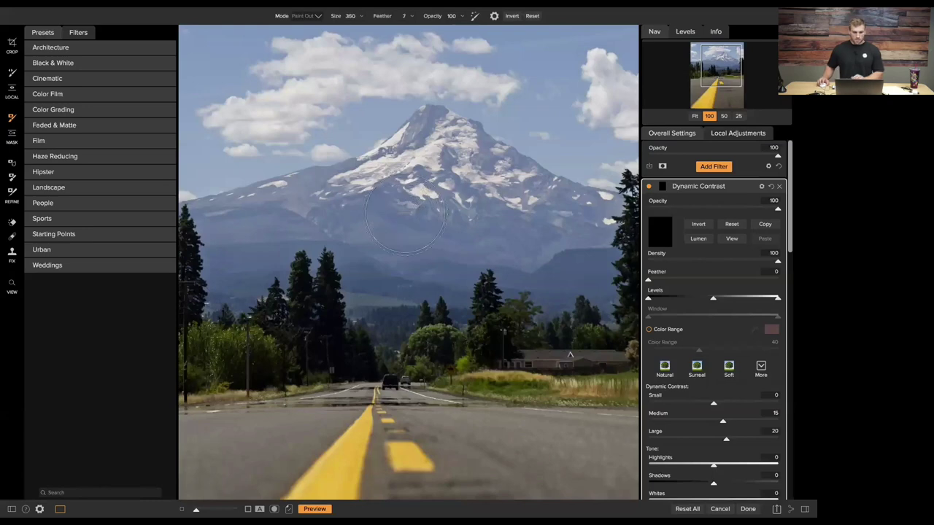
key("bracketright")
key("bracketright")
key("bracketright")
key("bracketright")
key("bracketright")
key("bracketright")
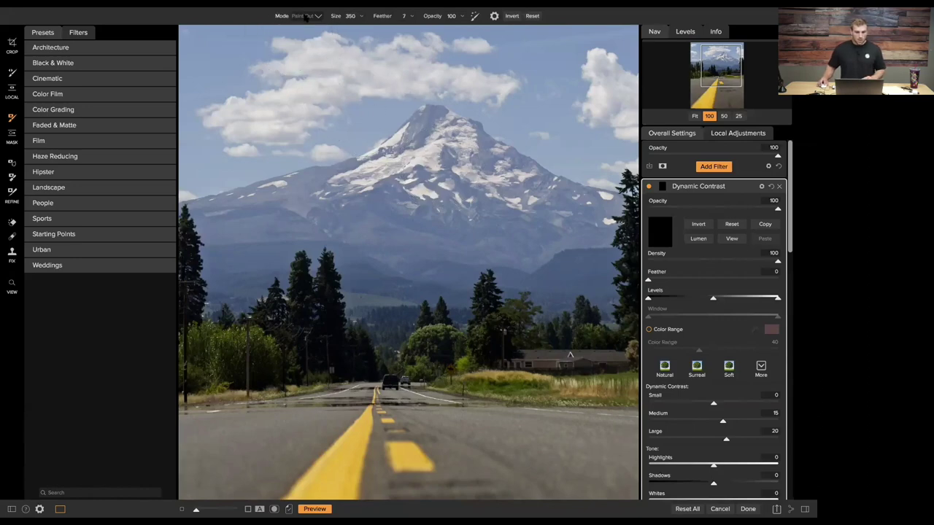
left_click(305, 16)
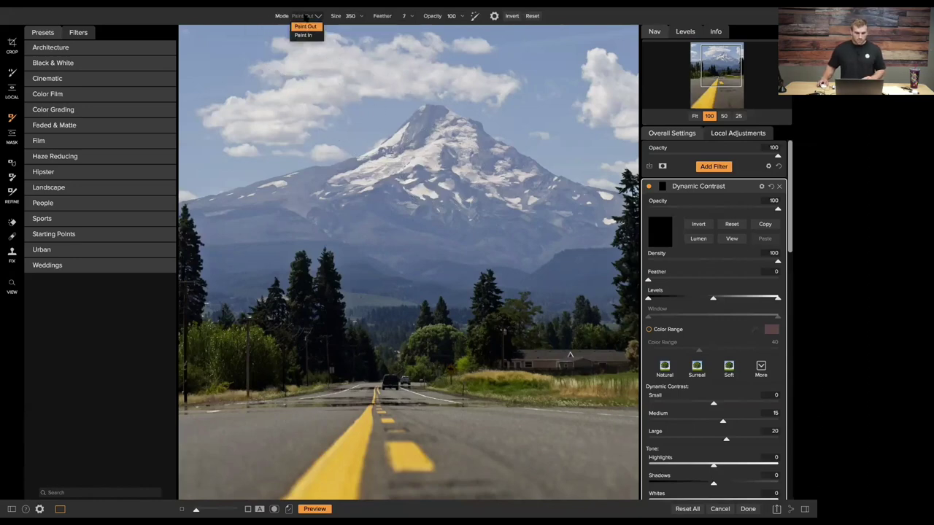
left_click(305, 35)
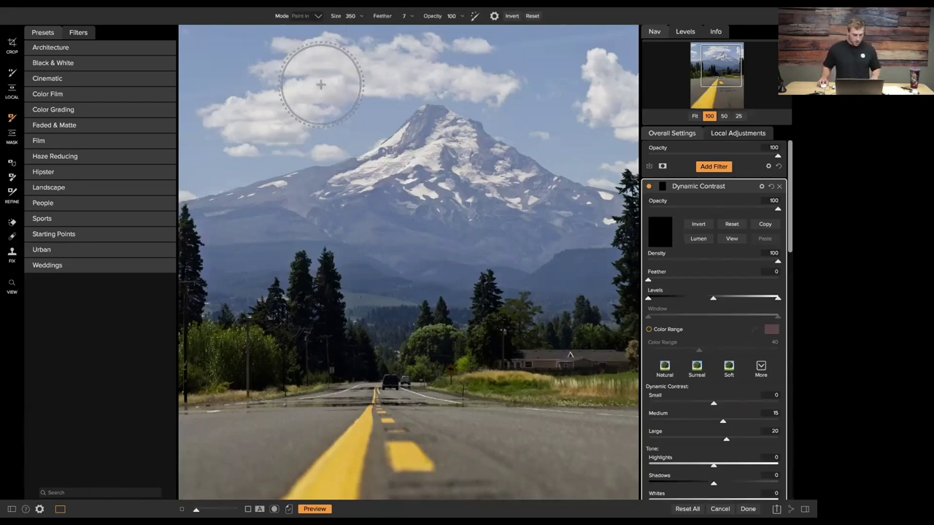
Step: Set the masking brush to size 250 and feather 100, and paint the Dynamic Contrast effect in over the mountain
key("alt")
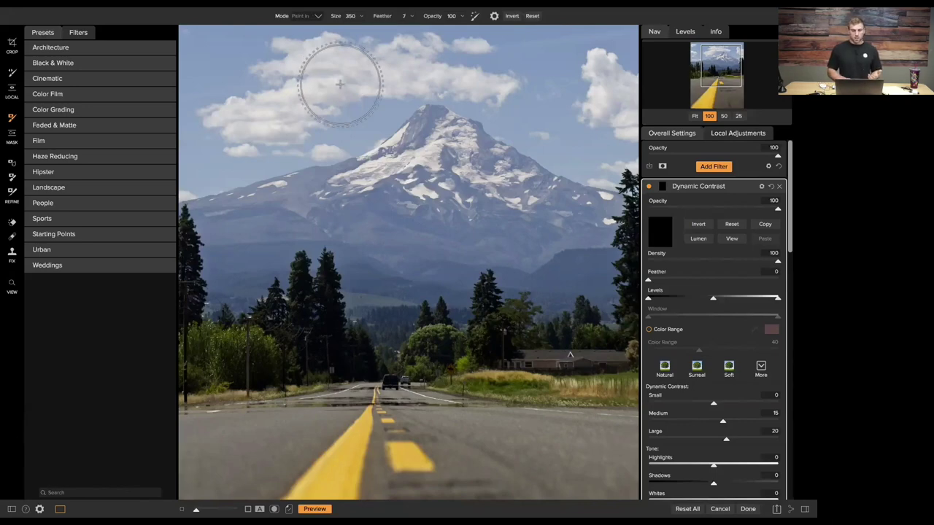
key("bracketleft")
key("bracketleft")
key("bracketleft")
key("bracketleft")
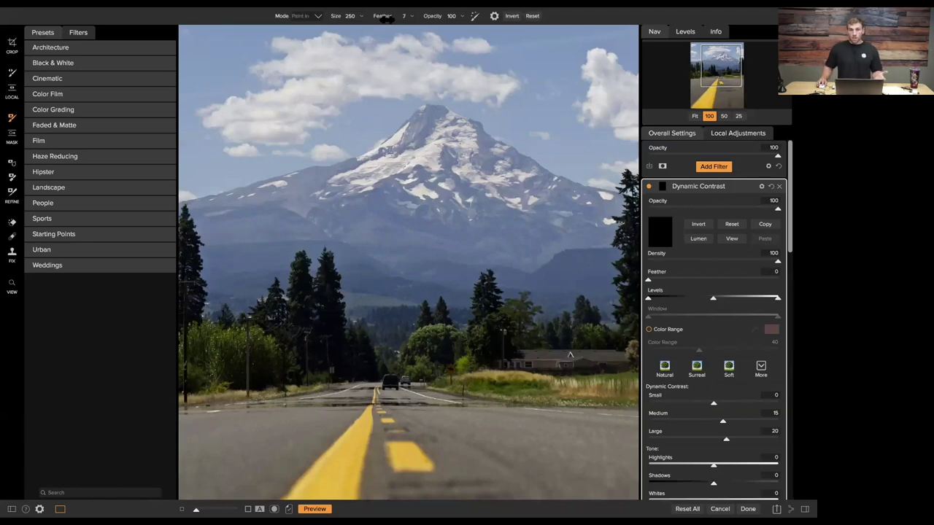
left_click_drag(387, 20, 473, 30)
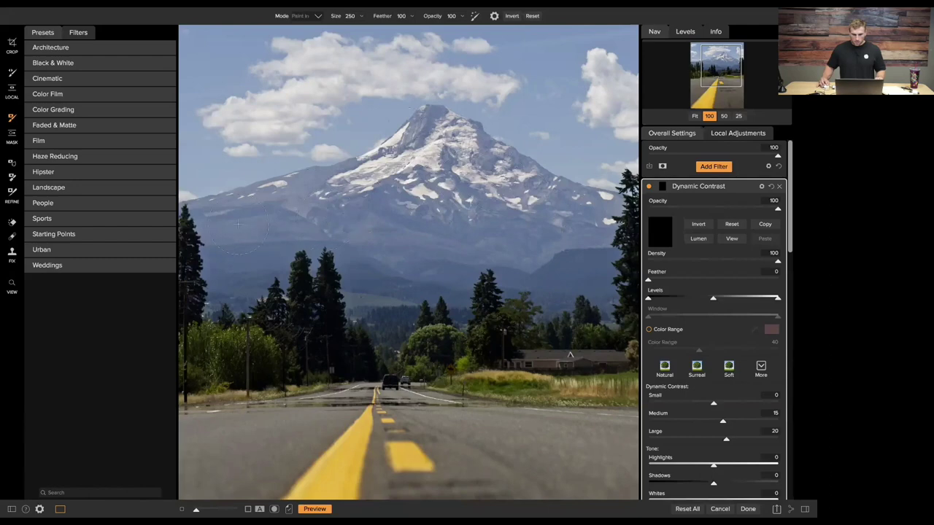
left_click(497, 231)
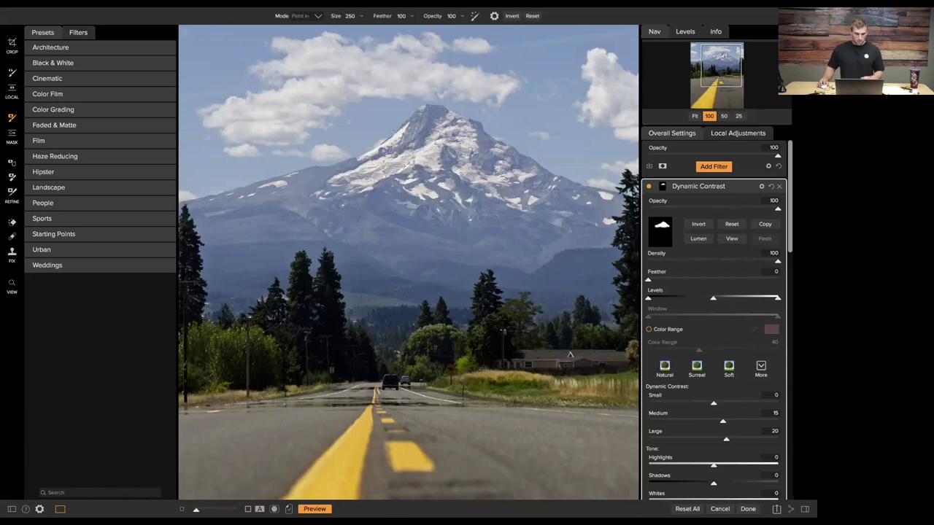
Step: Try the Surreal style on the Dynamic Contrast filter and compare the mountain with the filter off and on
left_click(698, 372)
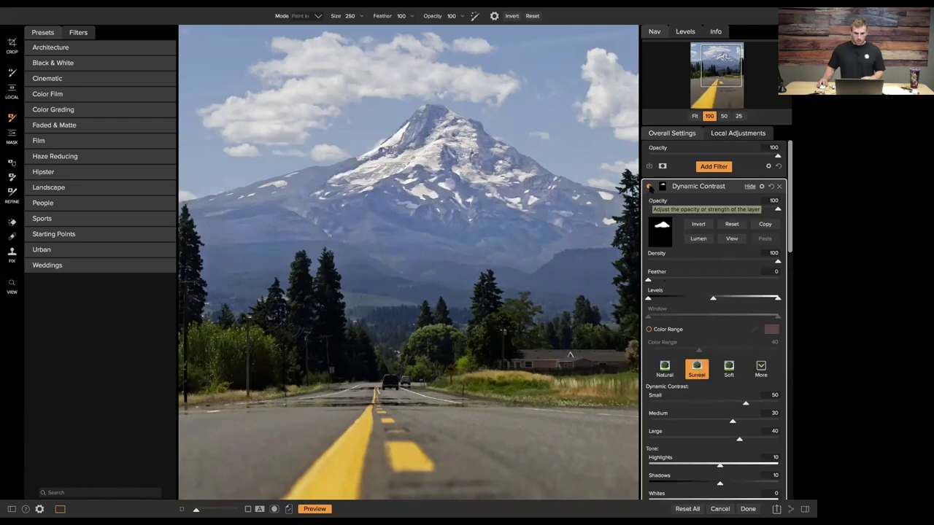
left_click(650, 187)
left_click(650, 188)
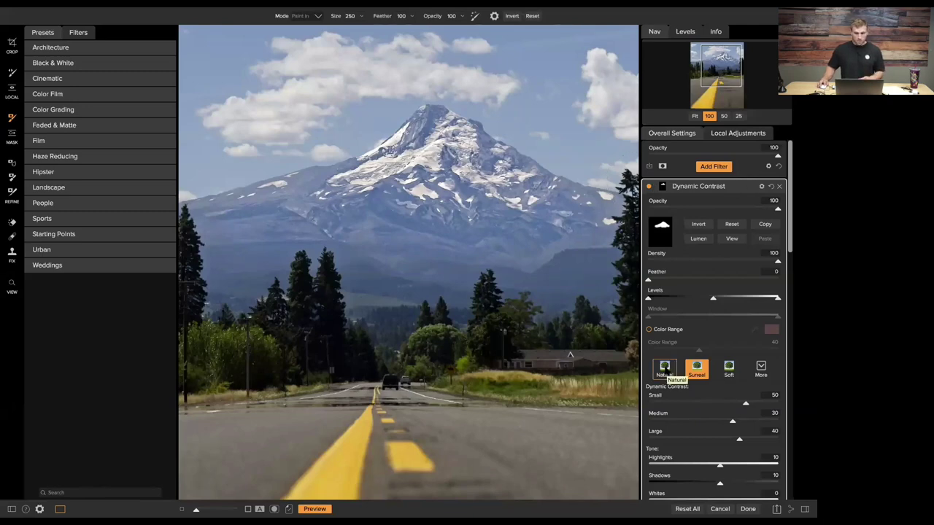
Step: Apply the Natural style to the Dynamic Contrast filter and collapse the filter's settings
left_click(665, 370)
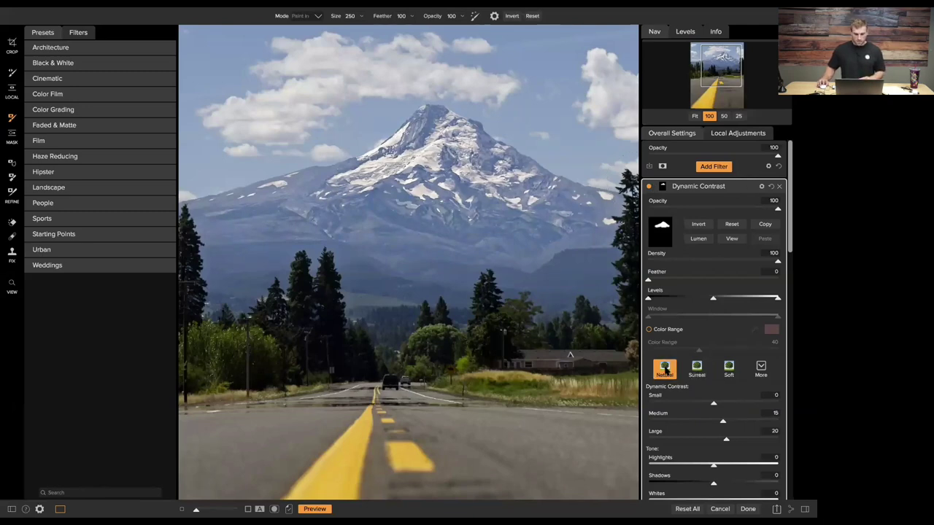
left_click(751, 187)
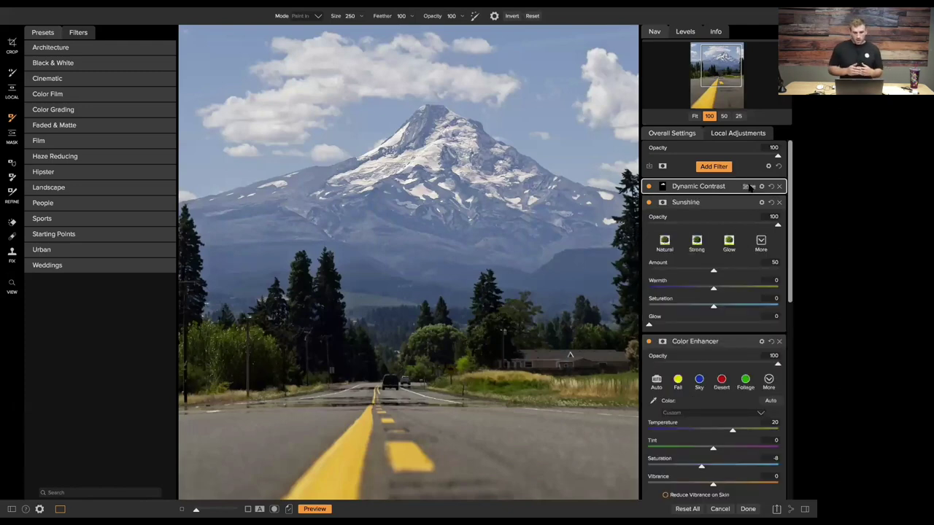
key("space")
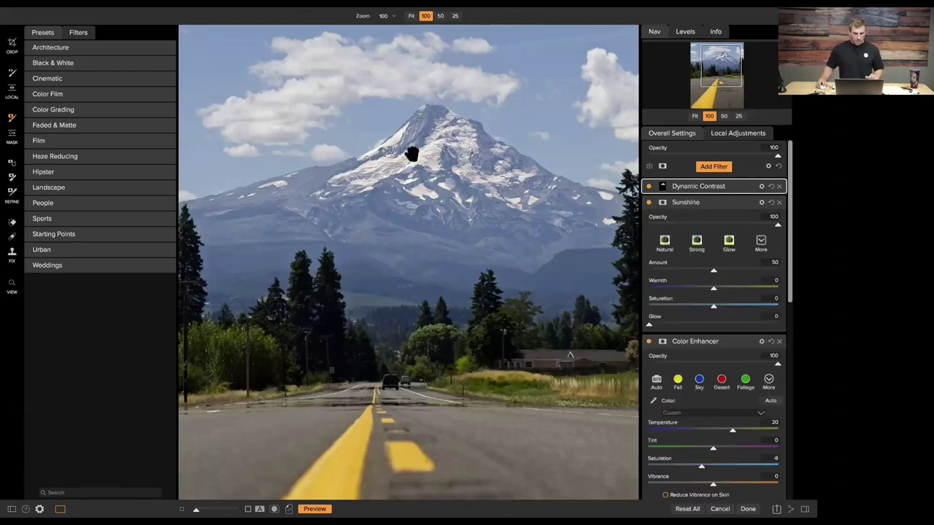
Step: Fit the whole photo in view and collapse the settings of the Sunshine, Color Enhancer and Tone Enhancer filters
left_click(410, 152)
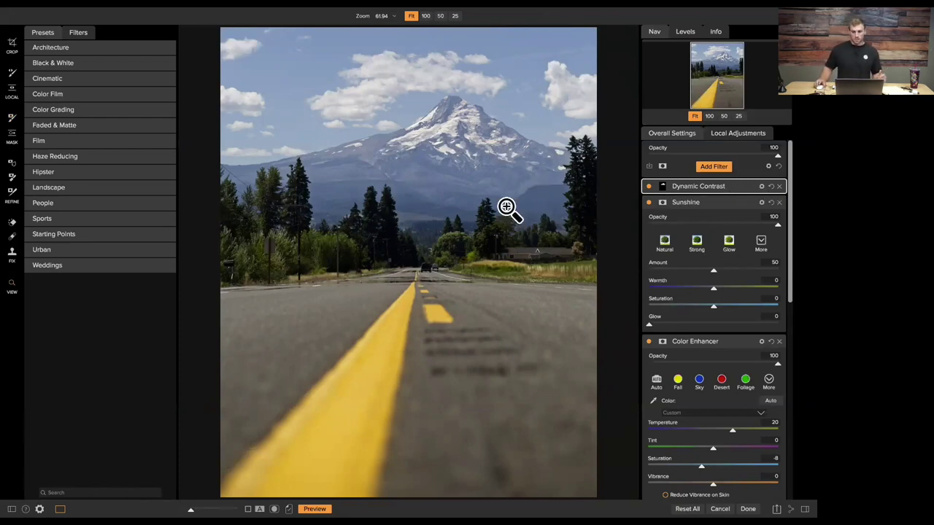
left_click(748, 203)
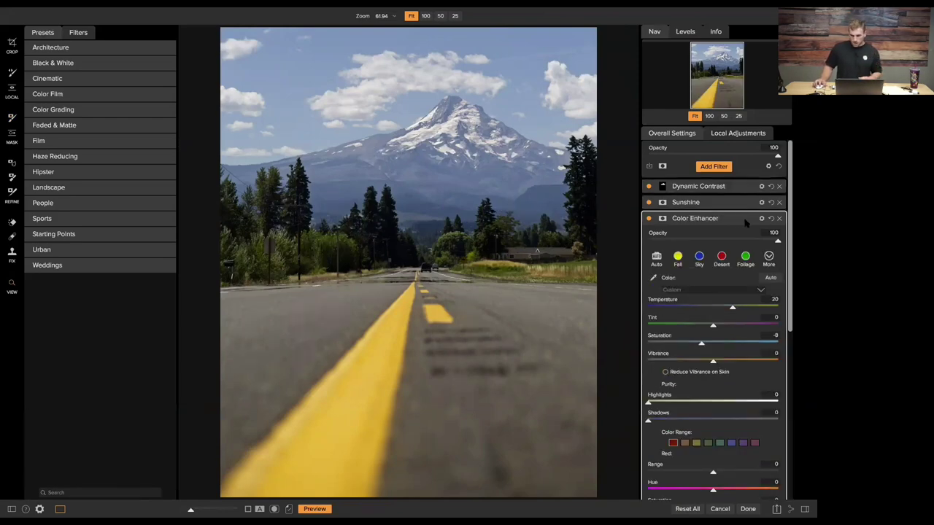
left_click(747, 219)
left_click(753, 235)
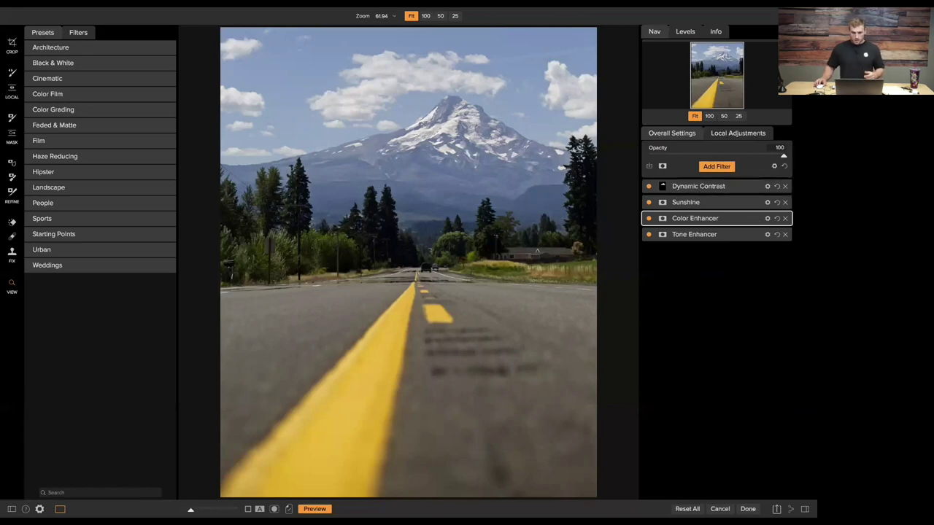
Step: Turn on Solo Mode for the filter panes
mouse_move(337, 13)
left_click(231, 12)
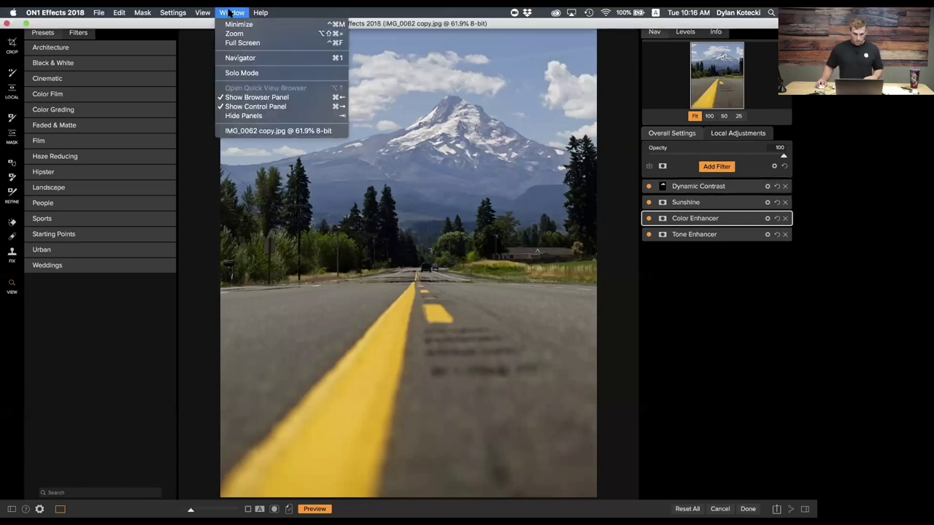
left_click(244, 73)
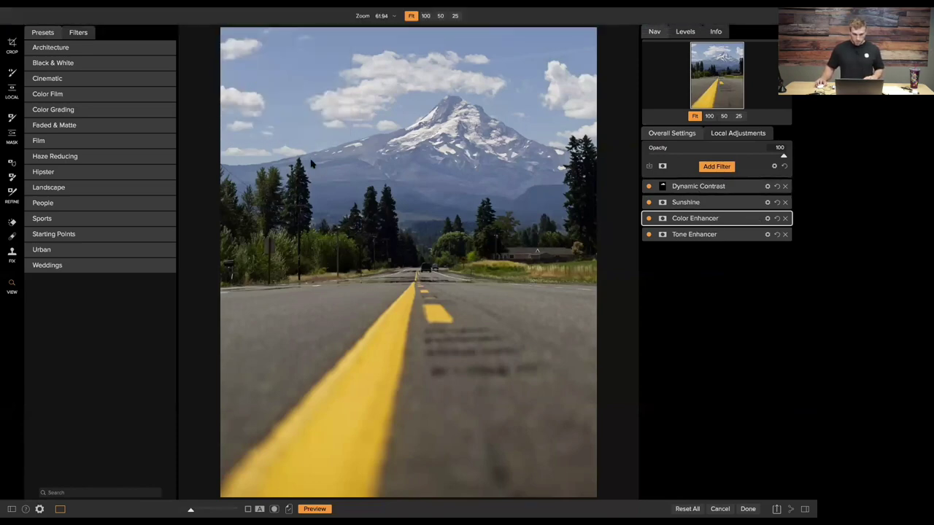
Step: Add a Split Tone filter and move it to the top of the filter stack, above Dynamic Contrast
left_click(714, 167)
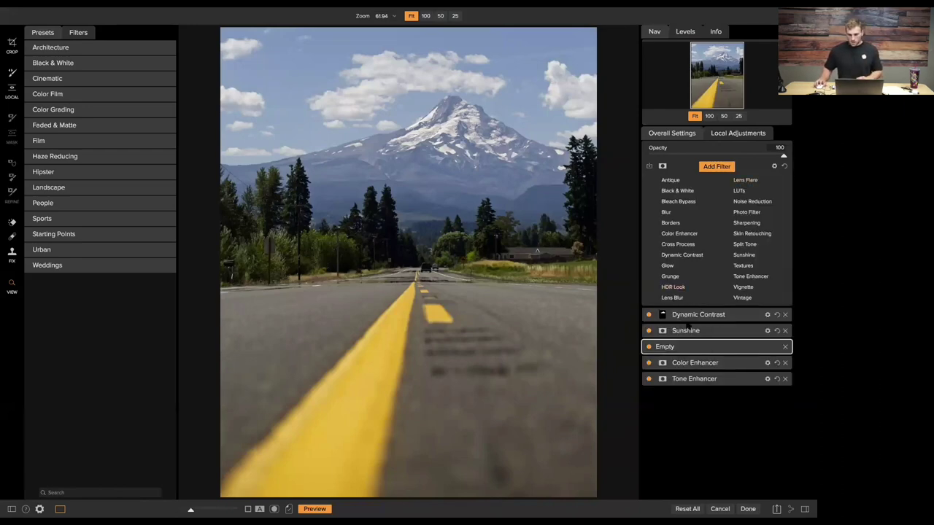
left_click(752, 245)
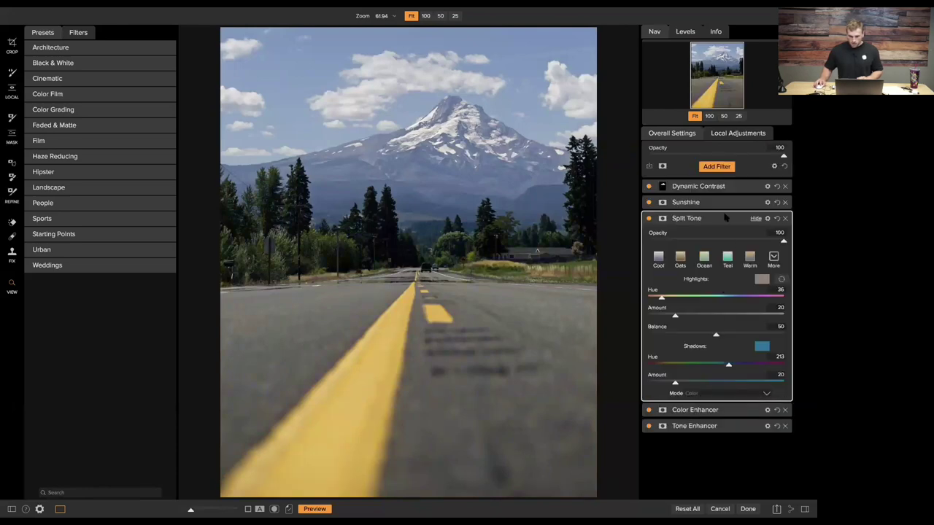
left_click_drag(726, 218, 712, 188)
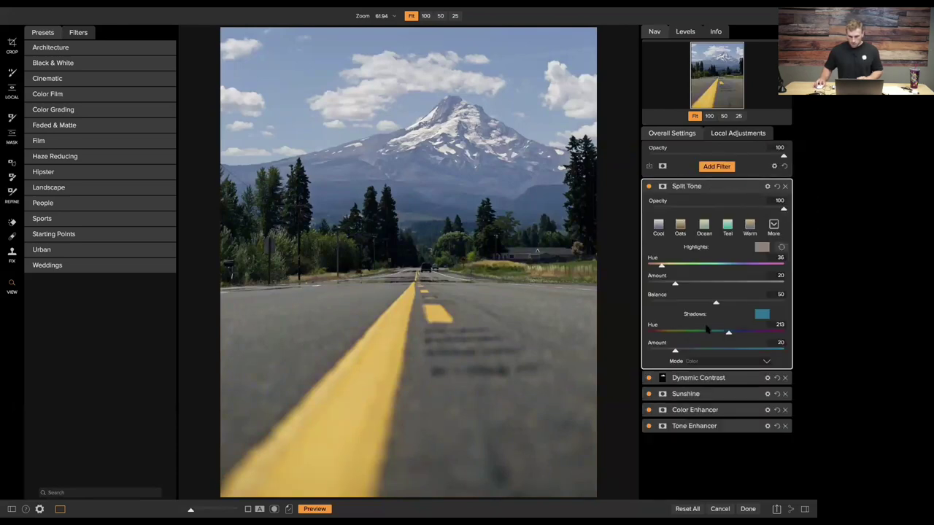
Step: Expand the Dynamic Contrast, Color Enhancer and Split Tone filters in turn to examine how Solo Mode handles open panes
left_click(753, 380)
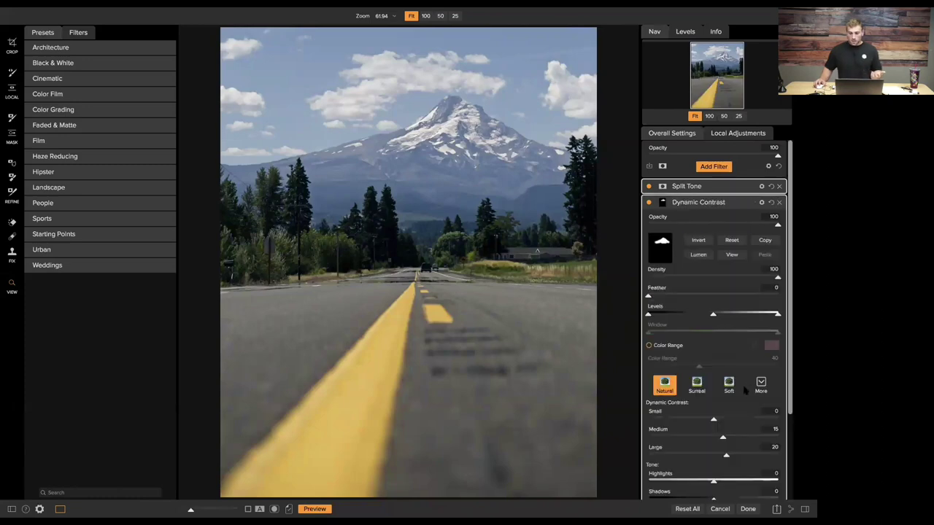
scroll(745, 388, "down", 3)
scroll(745, 388, "up", 3)
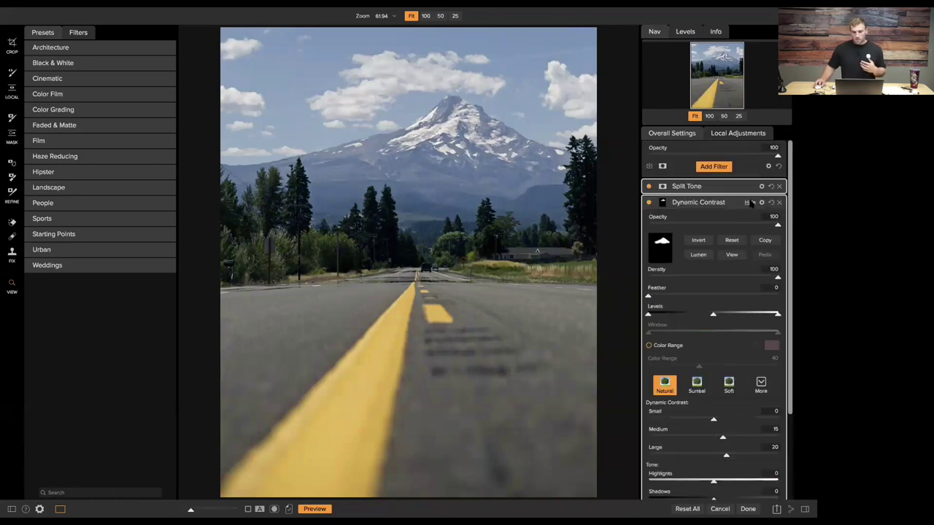
left_click(752, 203)
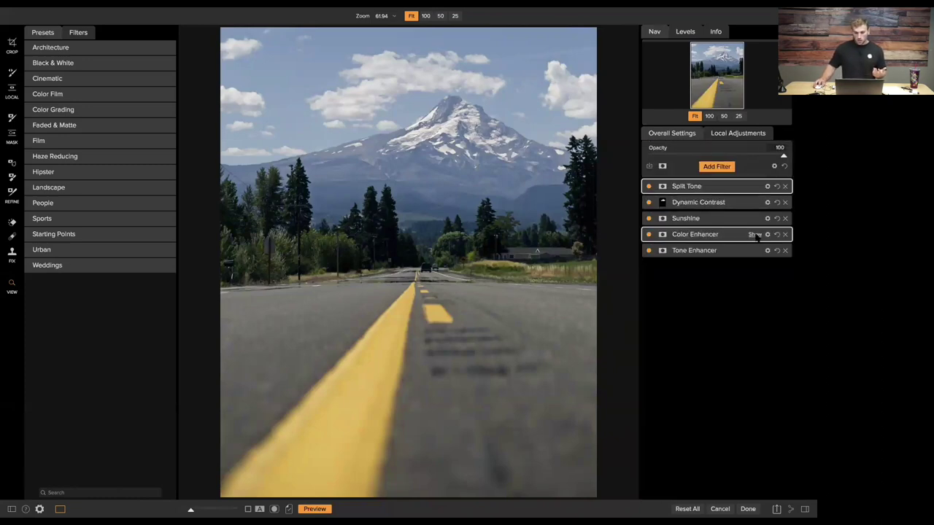
left_click(755, 234)
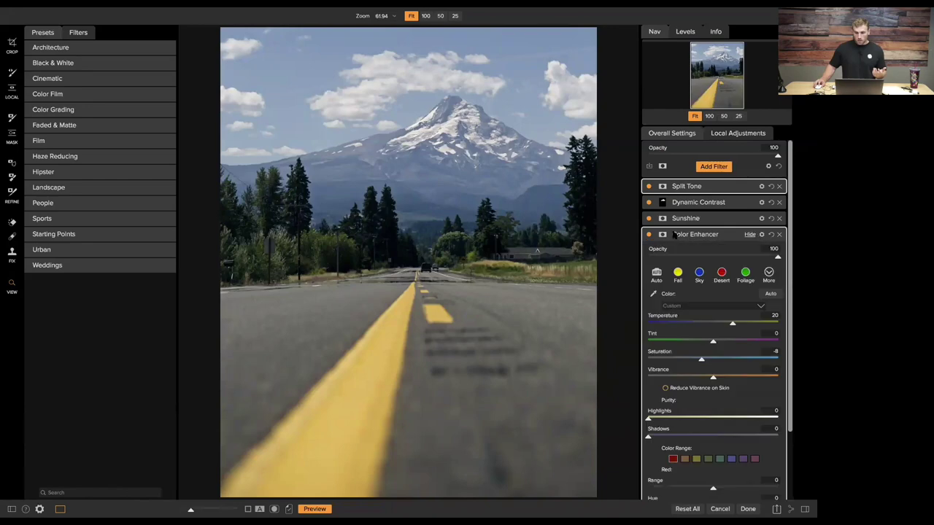
left_click(751, 187)
left_click(754, 378)
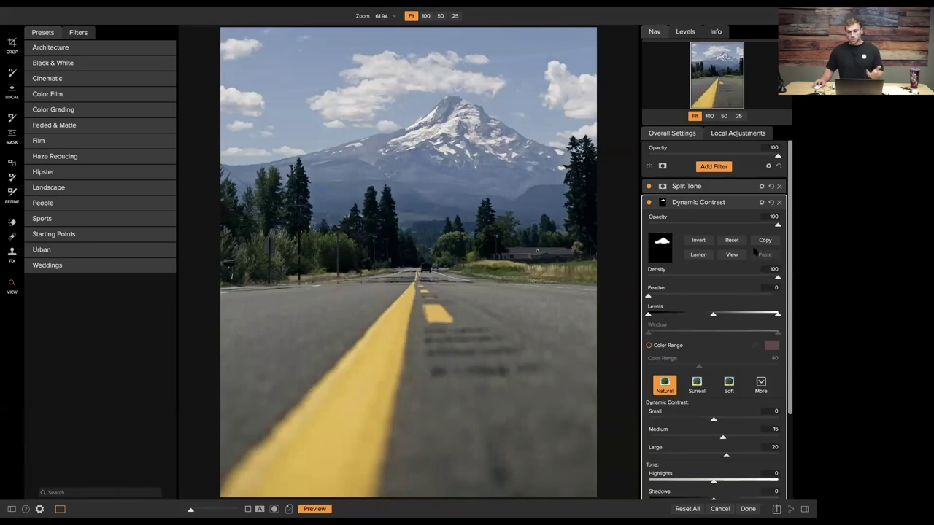
left_click(750, 202)
Step: Turn off Solo Mode for the filter panes
mouse_move(332, 9)
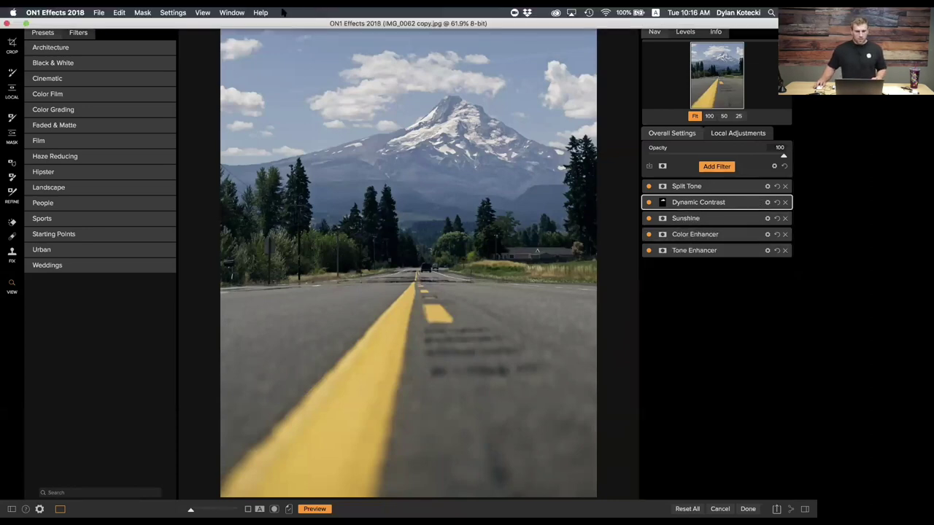
left_click(232, 13)
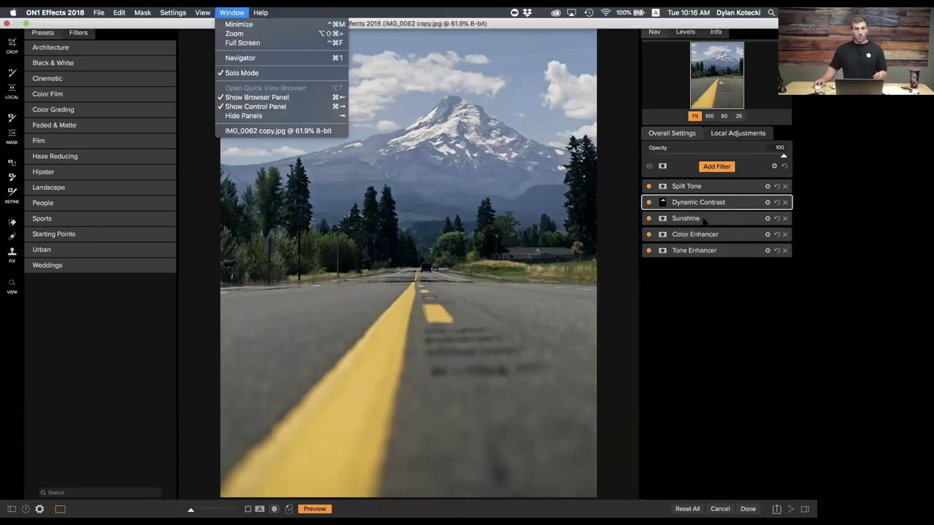
left_click(228, 73)
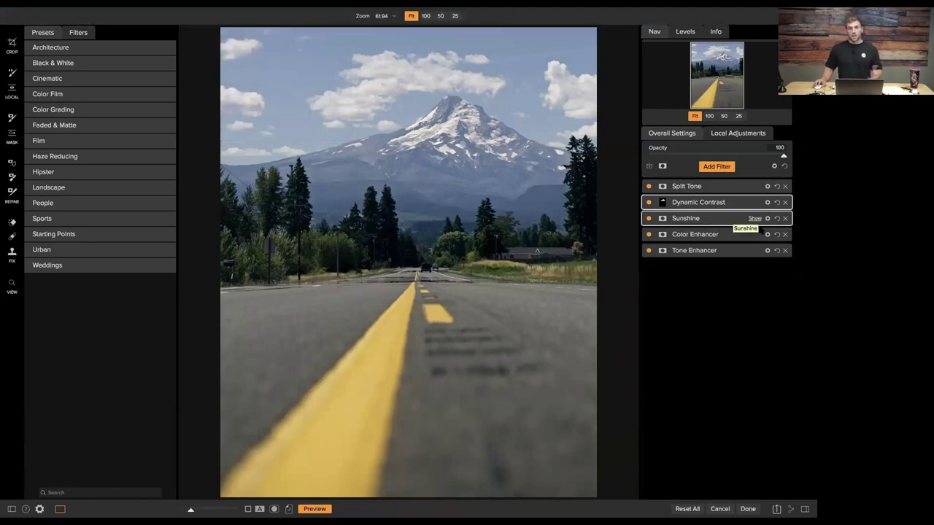
Step: Apply the Warm style to the Split Tone filter and collapse the filter's settings
left_click(754, 187)
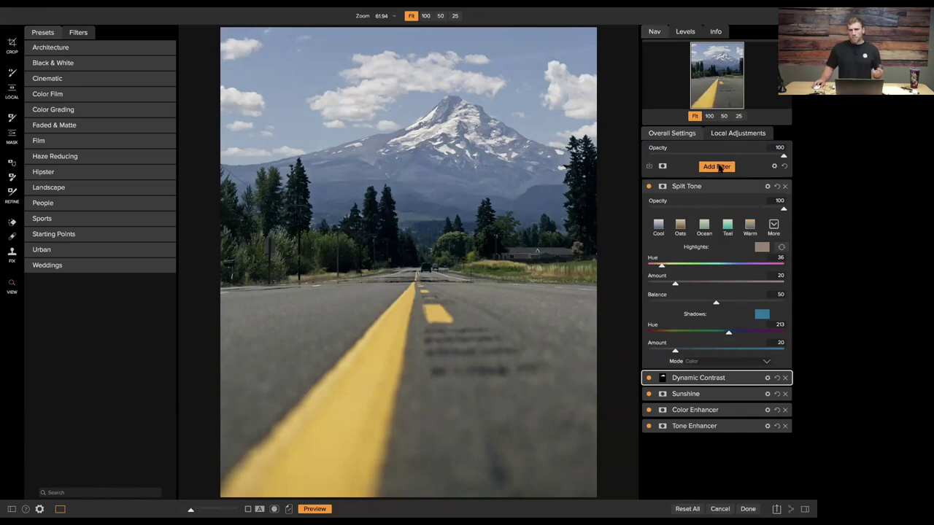
left_click(773, 228)
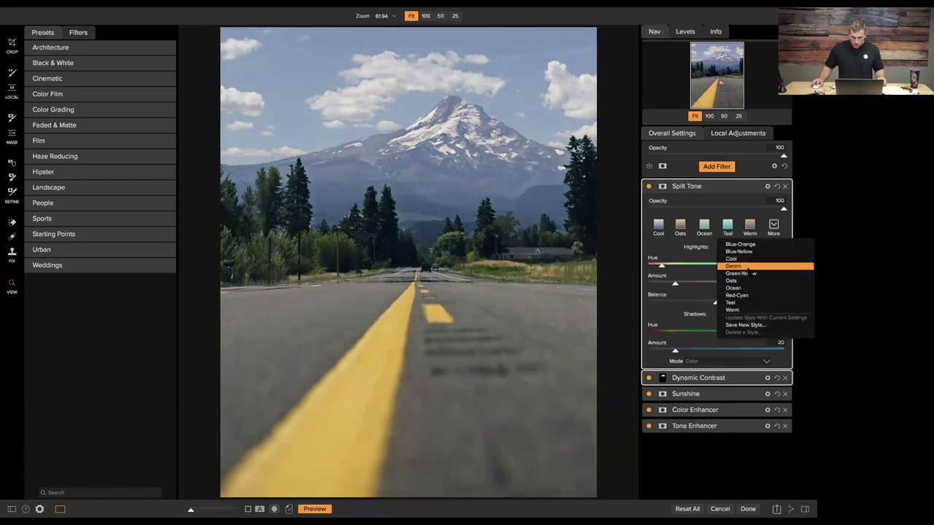
left_click(744, 310)
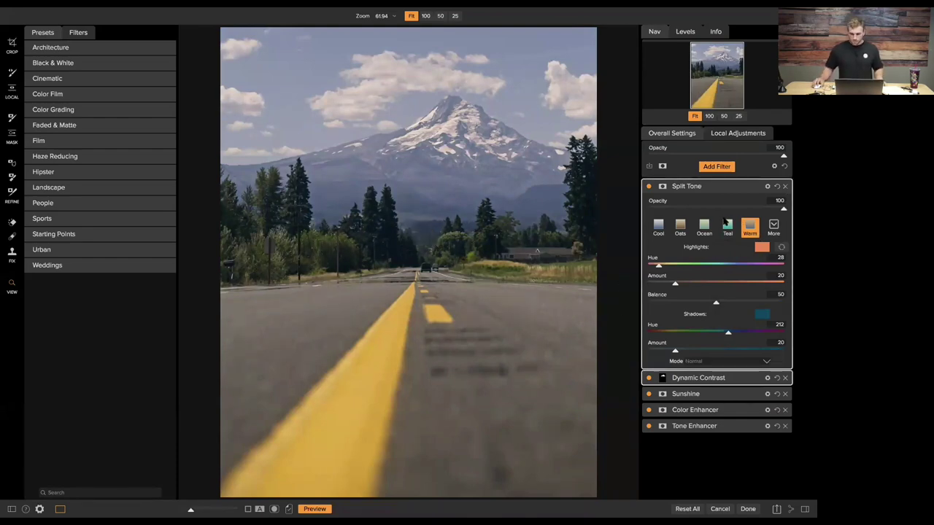
left_click(756, 187)
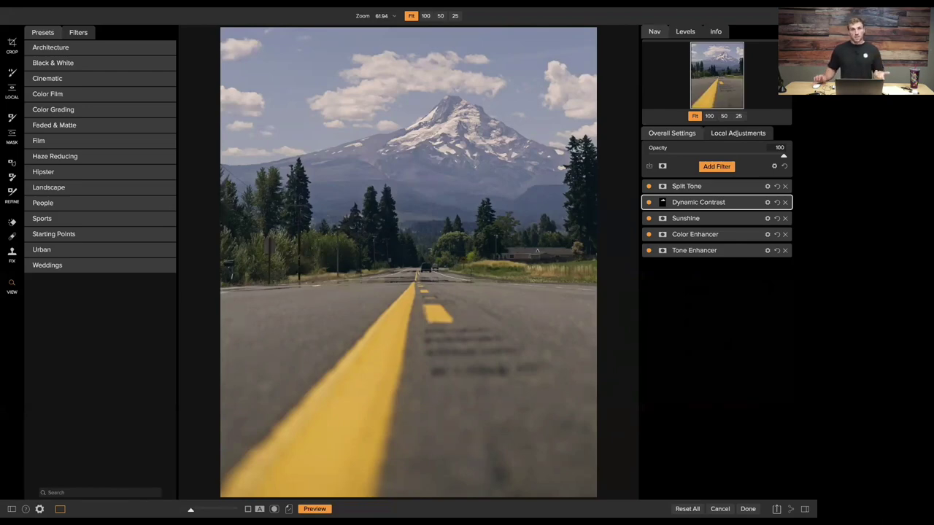
Step: Darken the road with a local adjustment, placing its linear gradient mask along the horizon at the end of the road
left_click(744, 133)
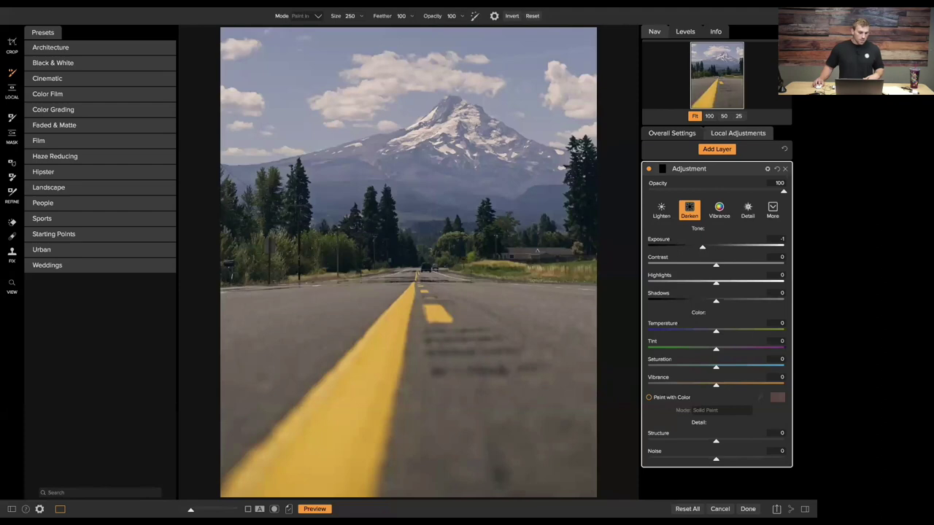
key("shift+k")
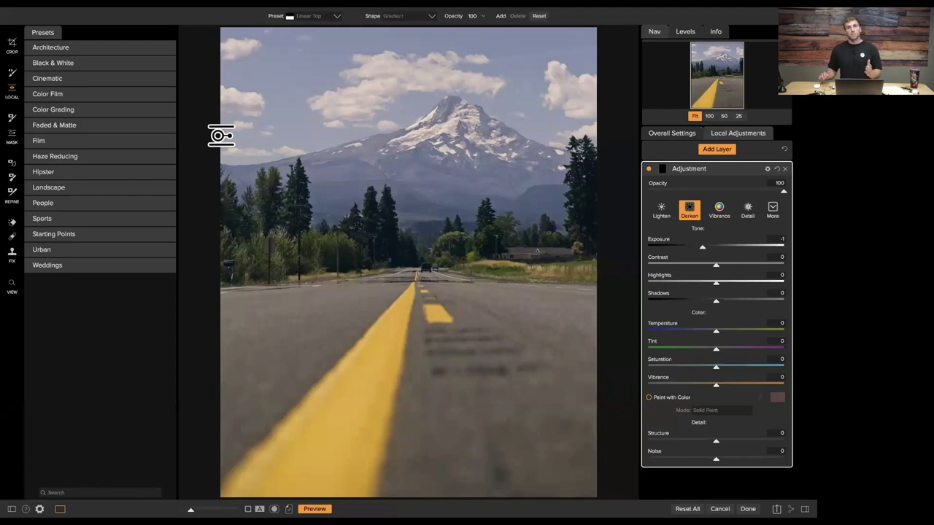
left_click(420, 268)
left_click_drag(451, 269, 328, 267)
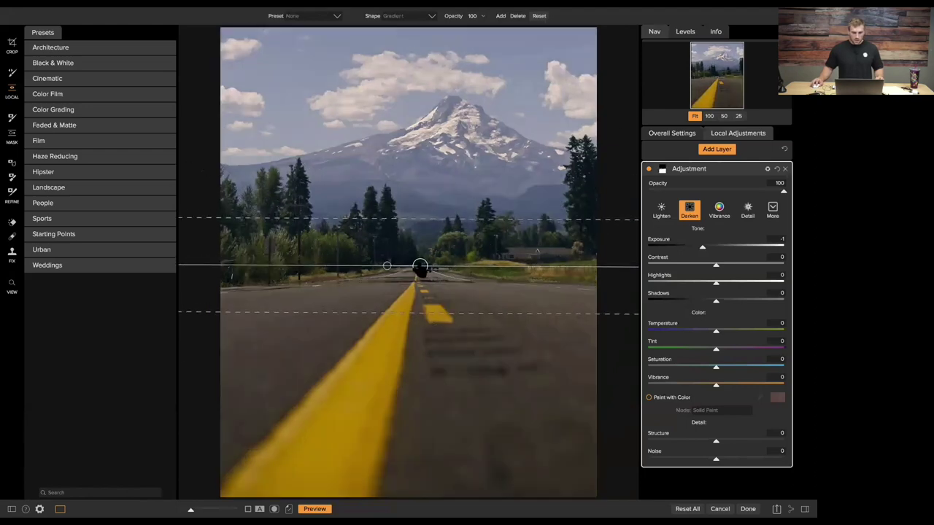
left_click_drag(414, 269, 404, 270)
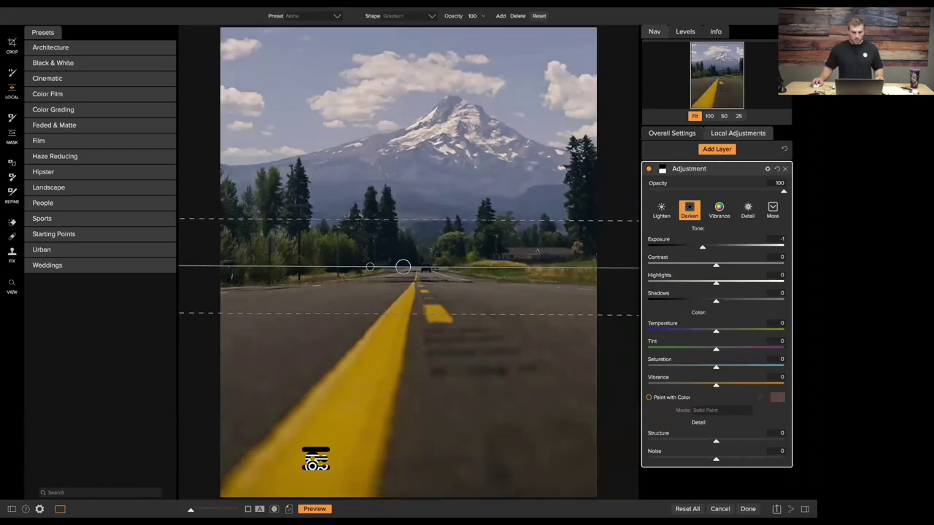
Step: Compare the road with the darkening adjustment switched off and on
left_click(649, 169)
left_click(648, 168)
left_click(649, 168)
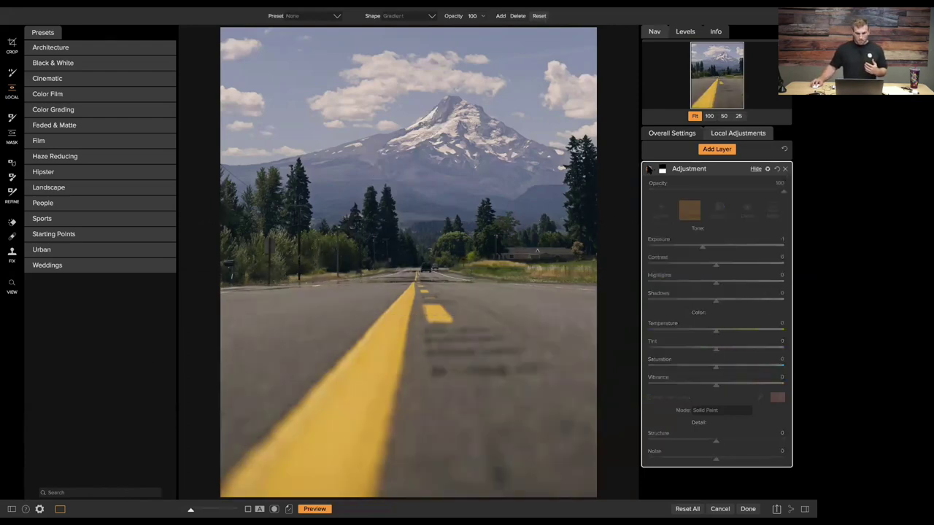
left_click(649, 168)
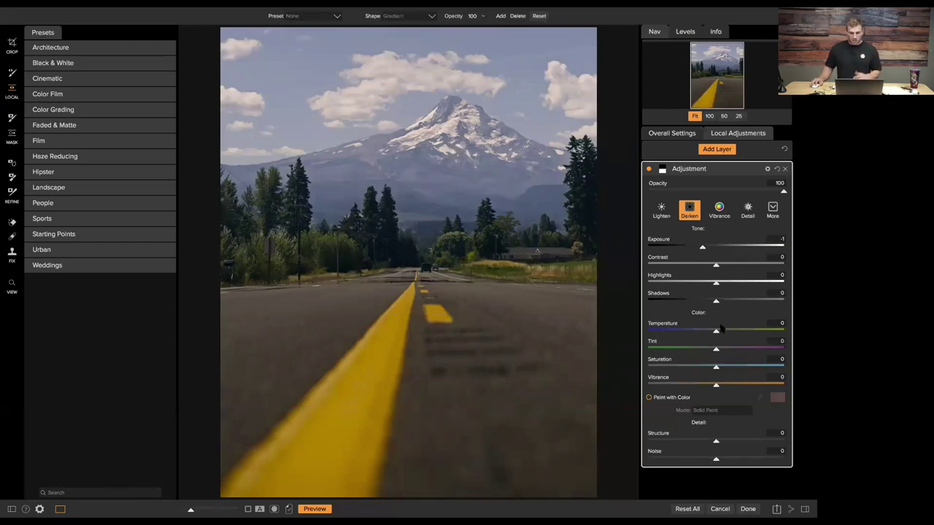
Step: Try Temperature values of -160 and 59 and a lower Saturation on the road adjustment, and reset both settings
left_click_drag(718, 331, 714, 331)
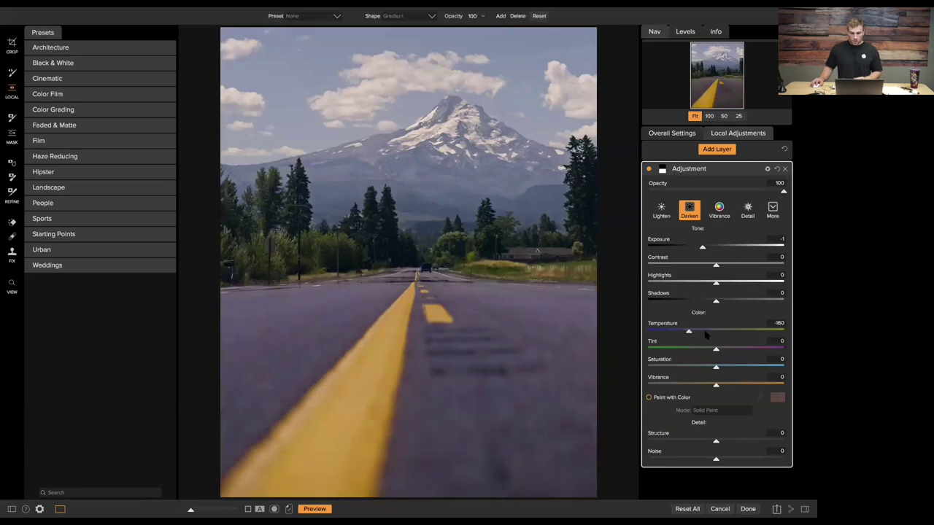
left_click(725, 331)
left_click(717, 366)
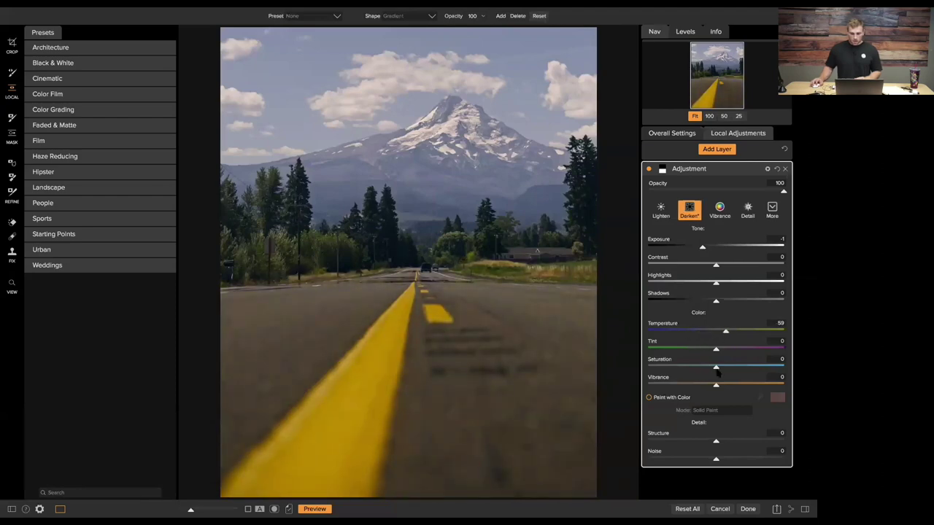
left_click(709, 366)
double_click(672, 323)
double_click(665, 360)
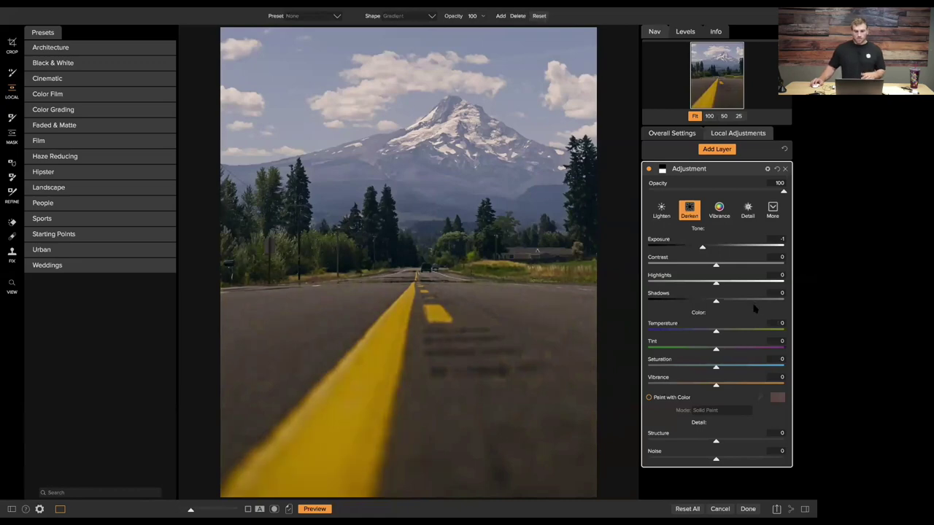
left_click(481, 313)
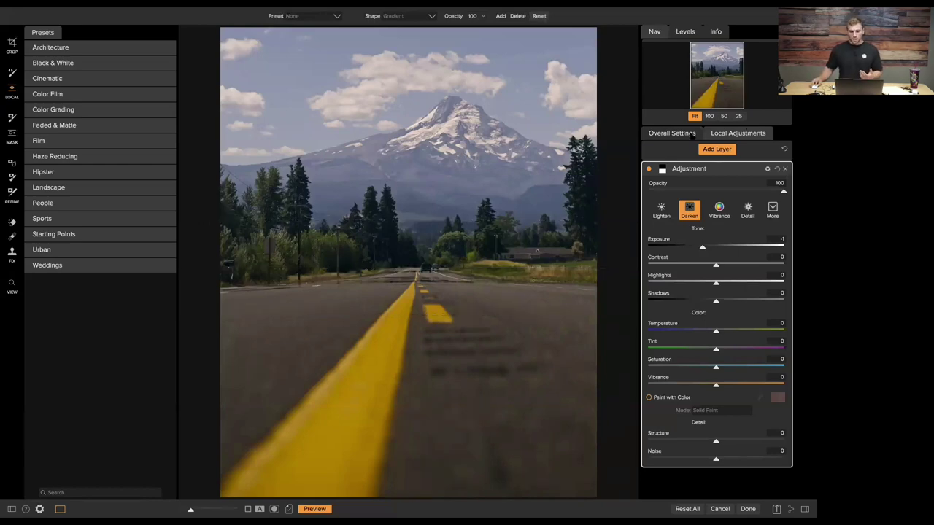
Step: Start saving the overall settings as a preset and create a new preset category named "Favorite Landscape Effects"
left_click(671, 133)
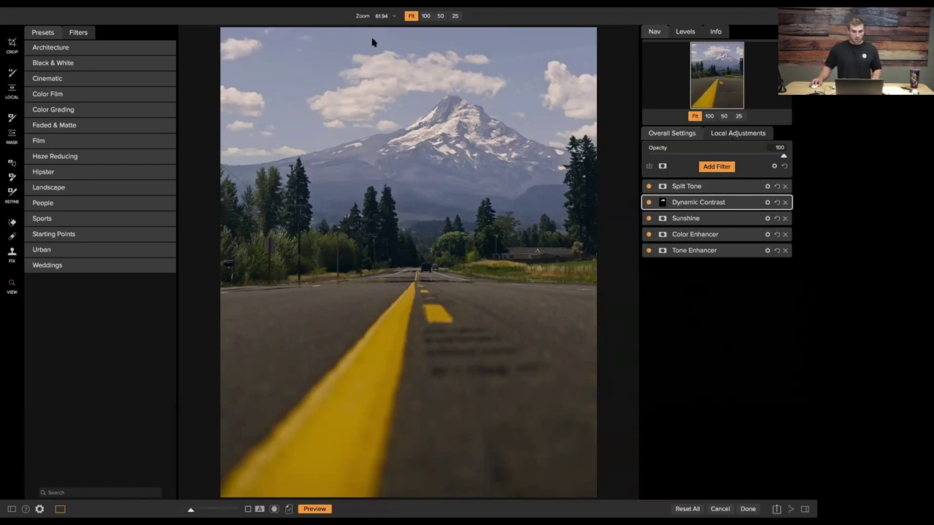
left_click(172, 13)
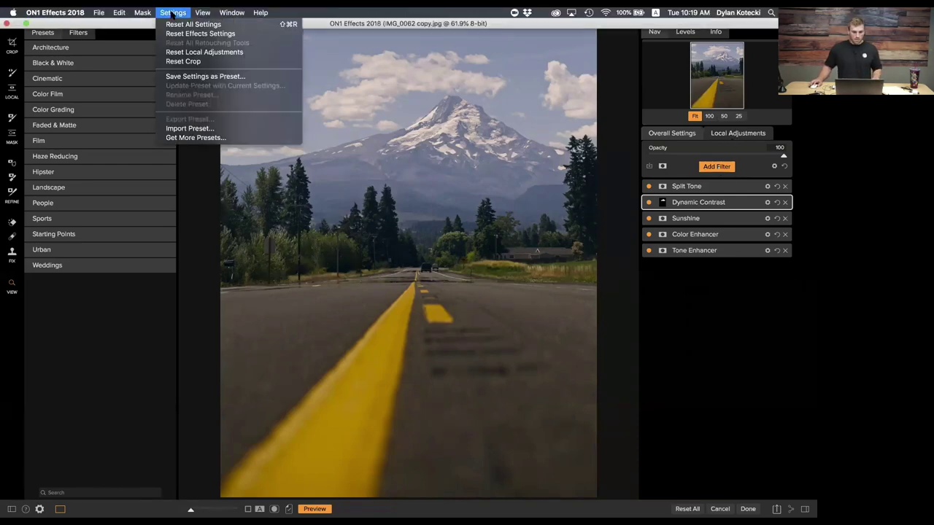
left_click(219, 77)
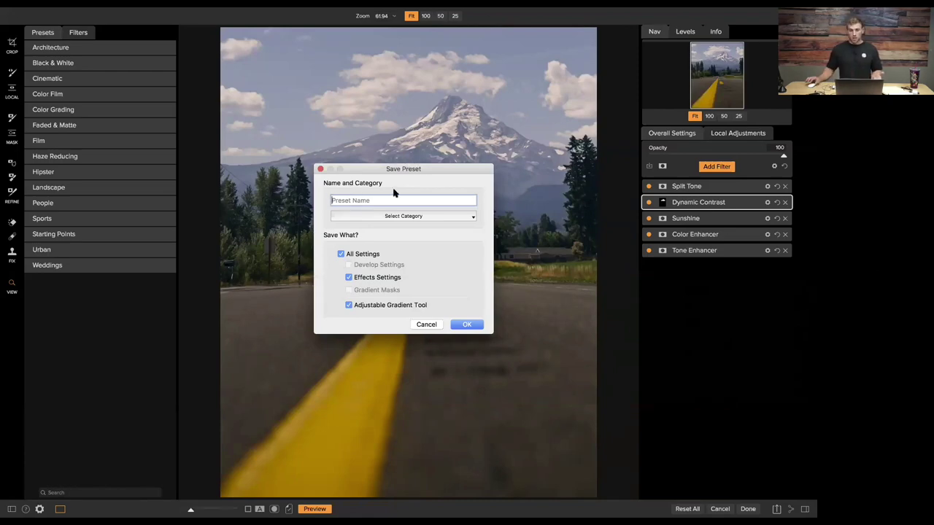
left_click(409, 217)
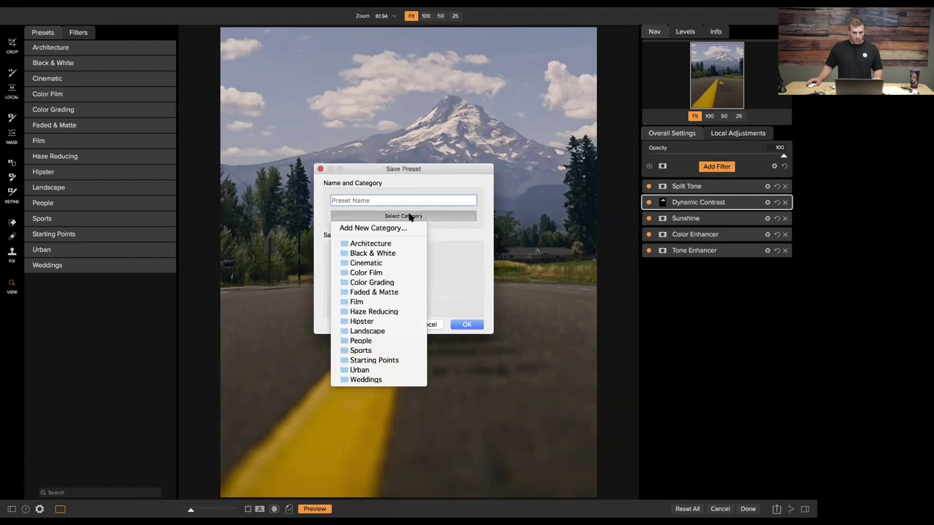
left_click(410, 228)
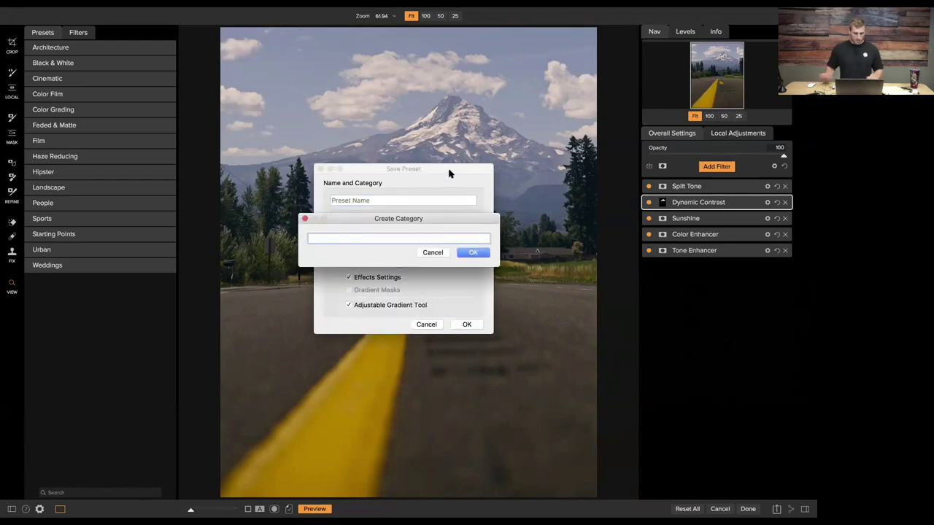
type("Favori")
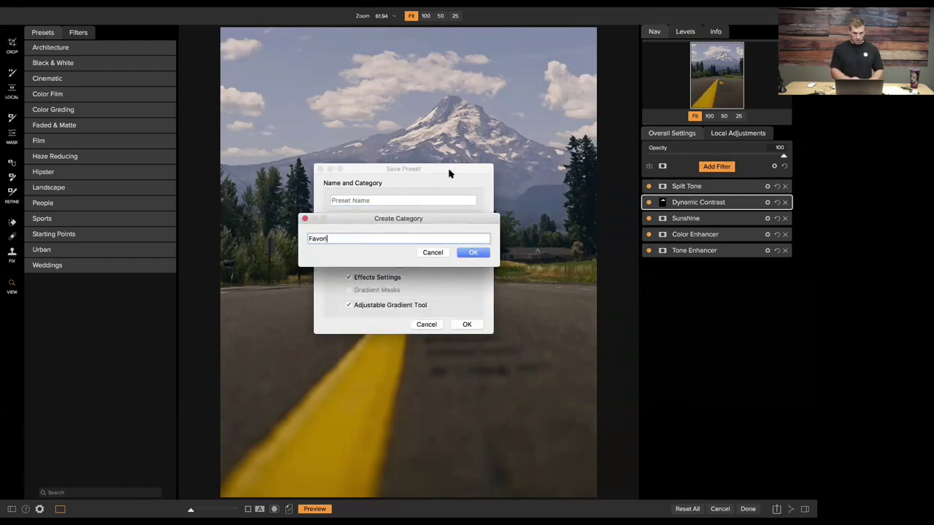
type("te Landscape Effects")
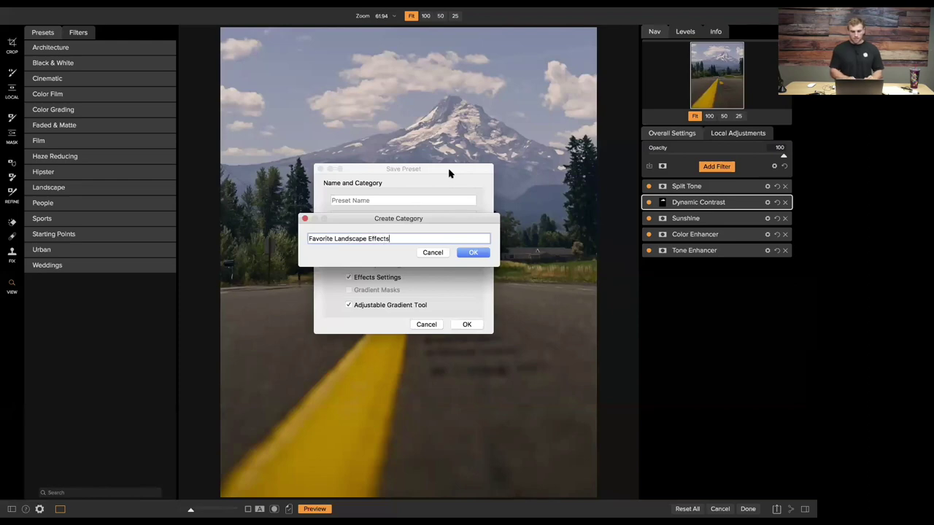
key("Return")
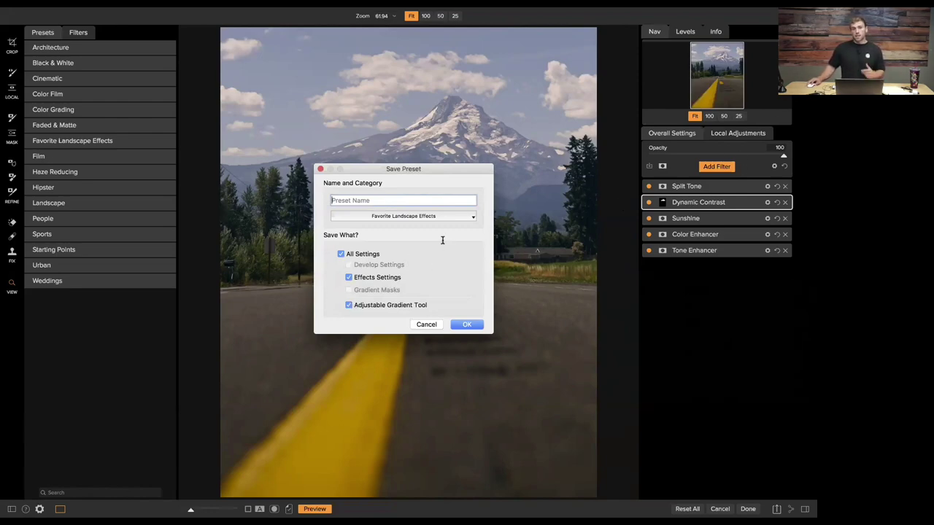
Step: Name the preset "Favorite Landscape Effects" and save it with all settings included
mouse_move(477, 13)
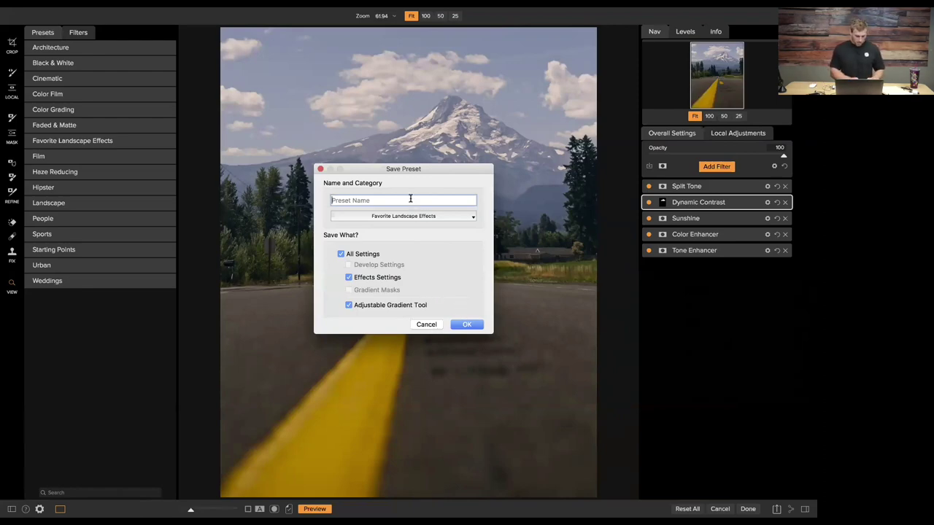
type("Favorite L")
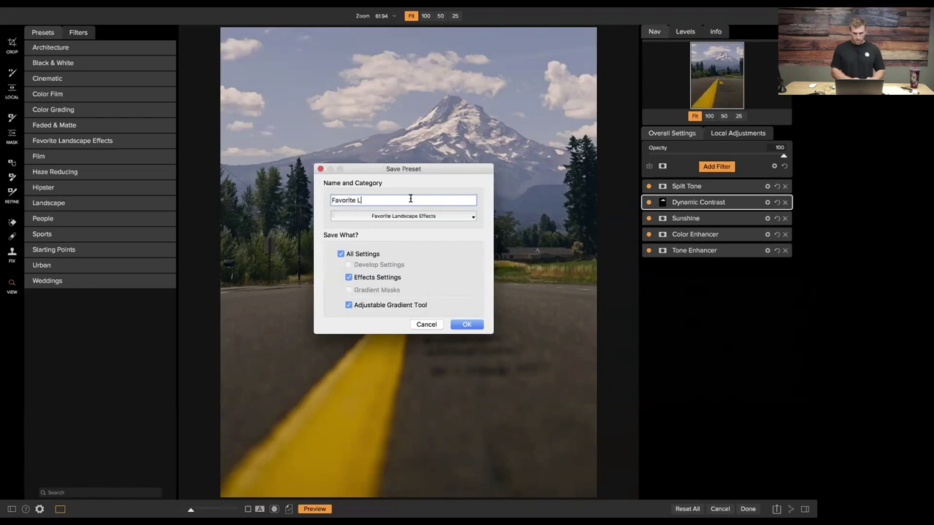
type("andscape Effects")
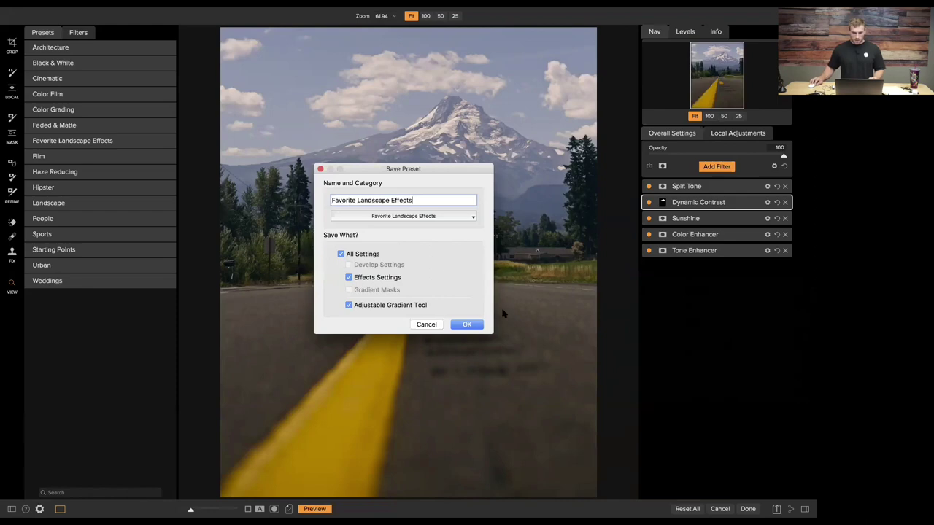
left_click(467, 325)
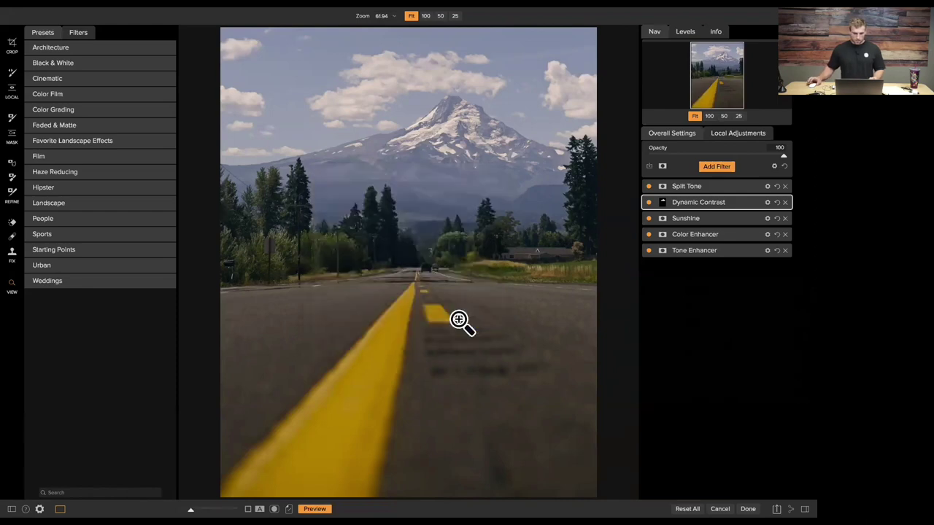
Step: Look at the saved preset in the Favorite Landscape Effects category, including its large preview, and return to the category list
left_click(70, 141)
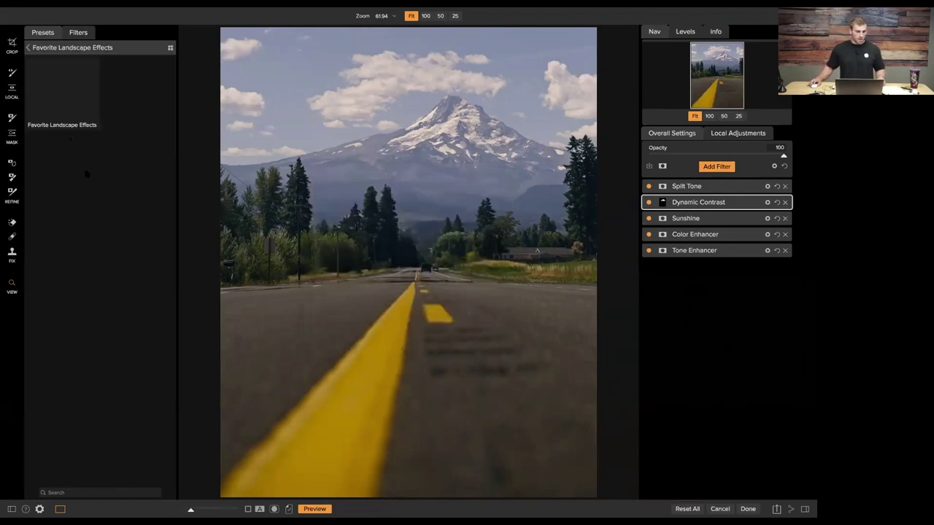
left_click(170, 47)
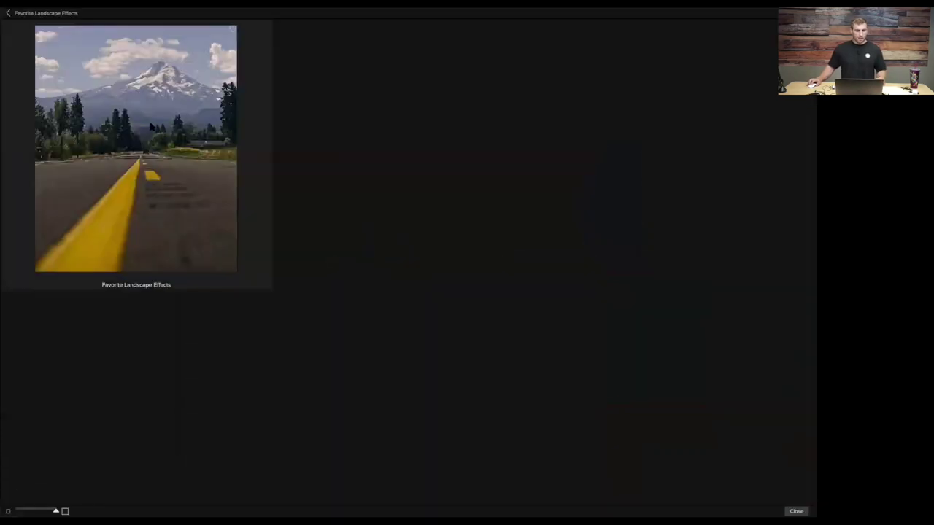
left_click(61, 13)
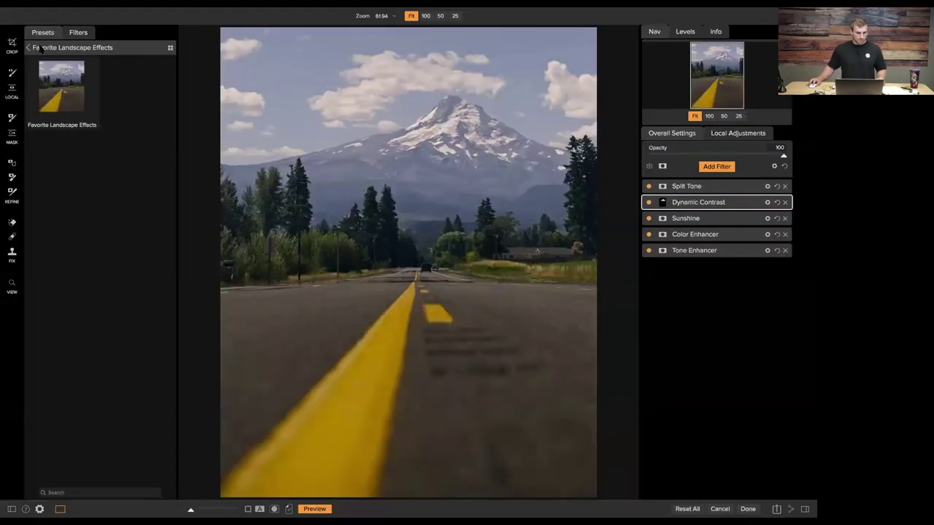
left_click(42, 48)
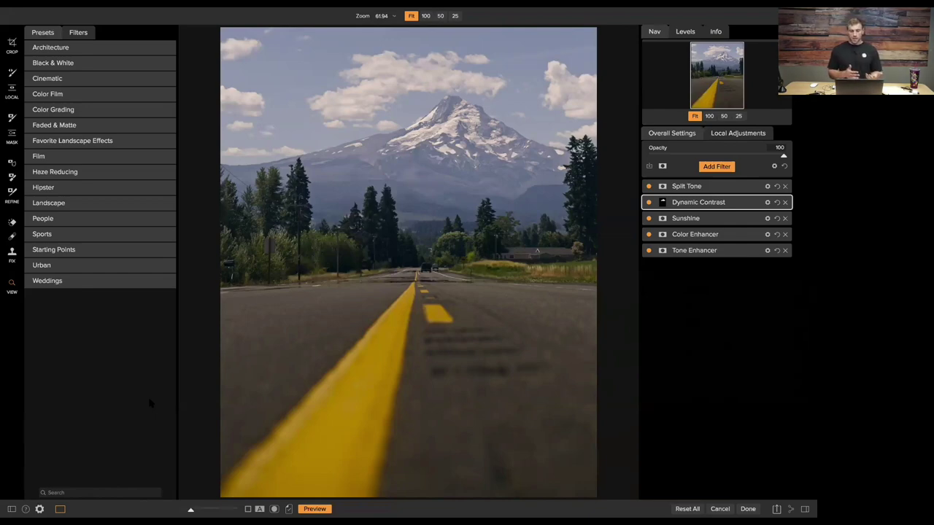
Step: Try a Photo Filter above Dynamic Contrast and remove it, along with another empty filter slot
left_click(722, 167)
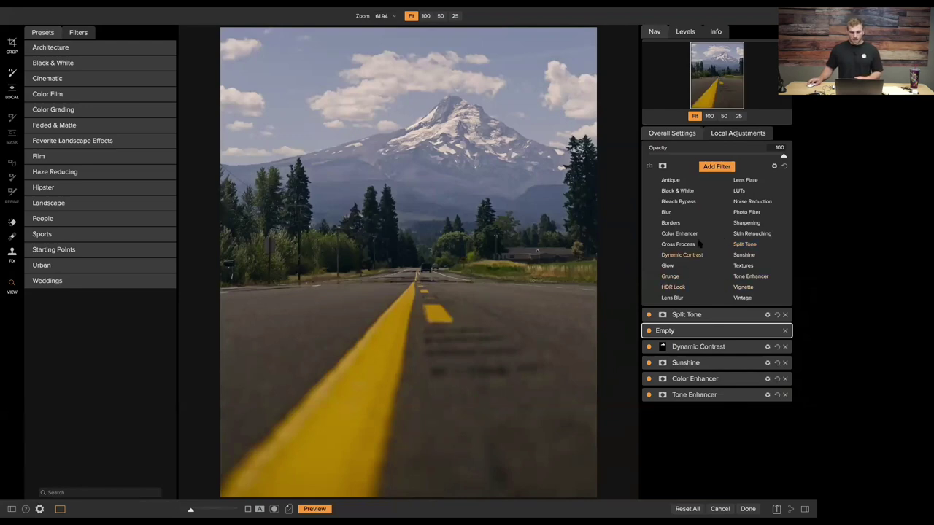
left_click(746, 212)
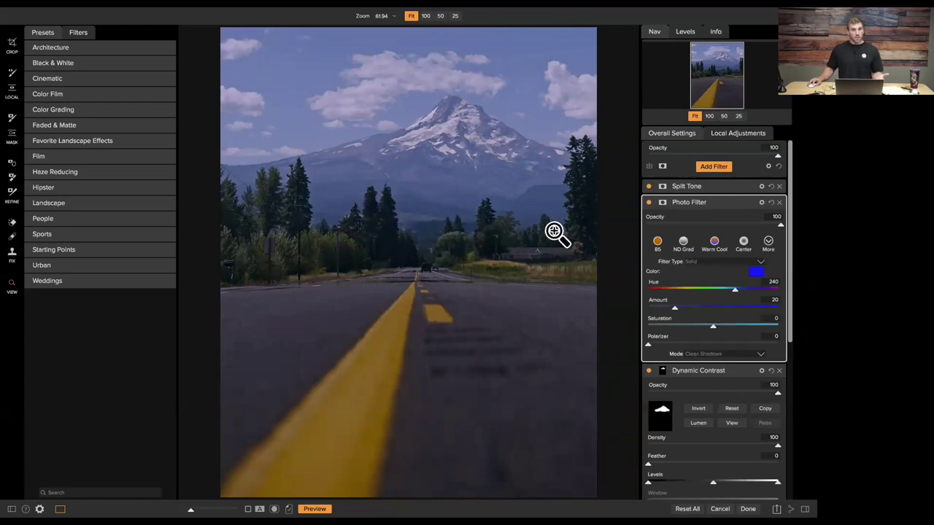
left_click(779, 202)
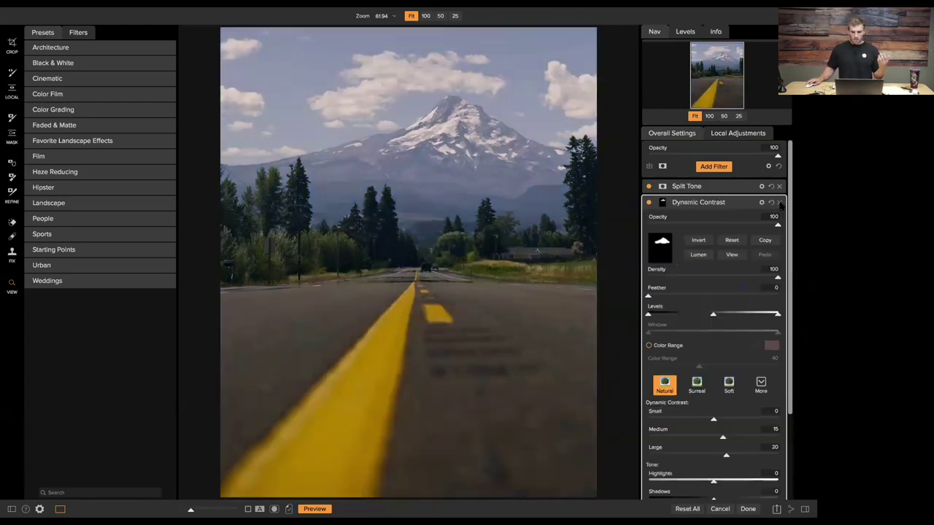
left_click(714, 166)
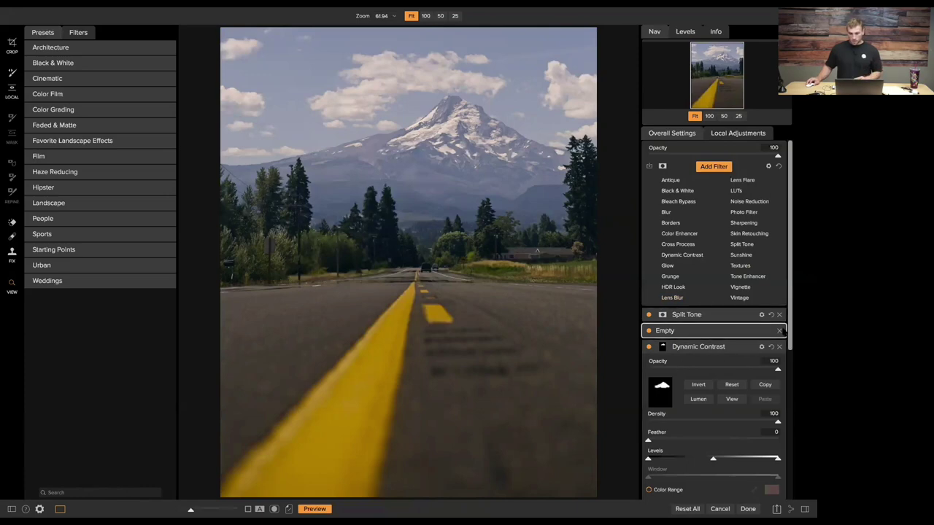
left_click(779, 331)
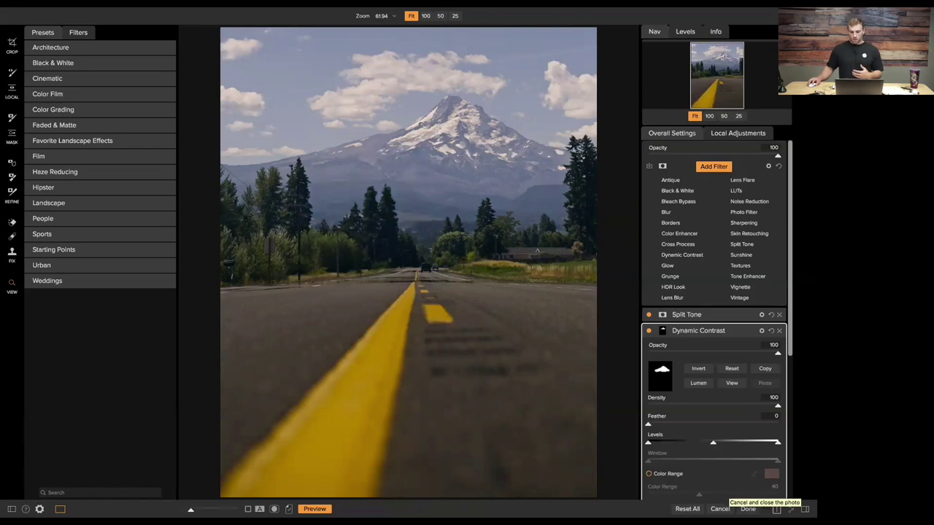
Step: Cancel editing the road photo, discarding the work, and quit ON1 Effects 2018
left_click(719, 508)
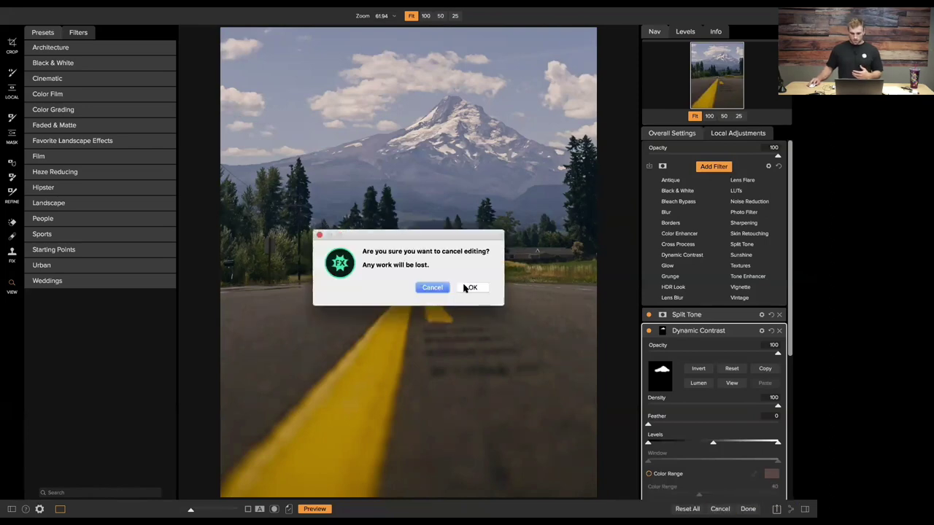
left_click(473, 289)
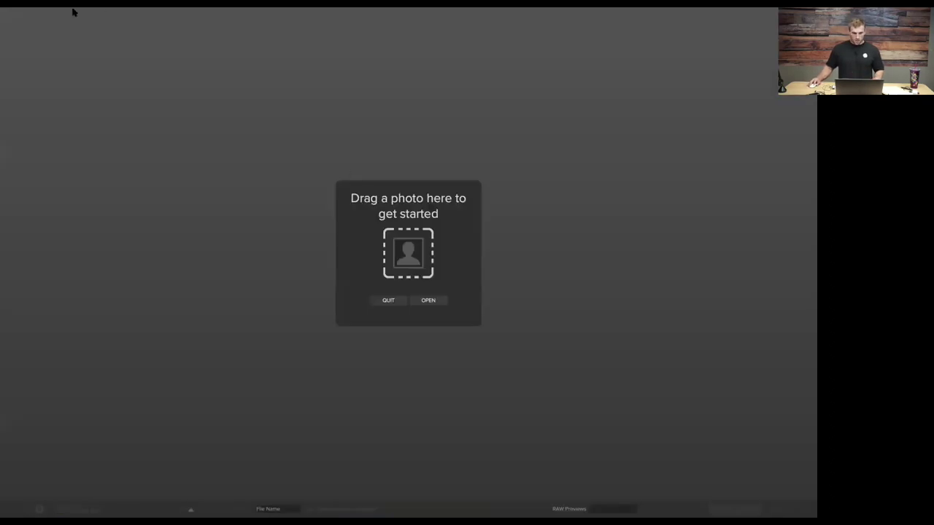
left_click(26, 23)
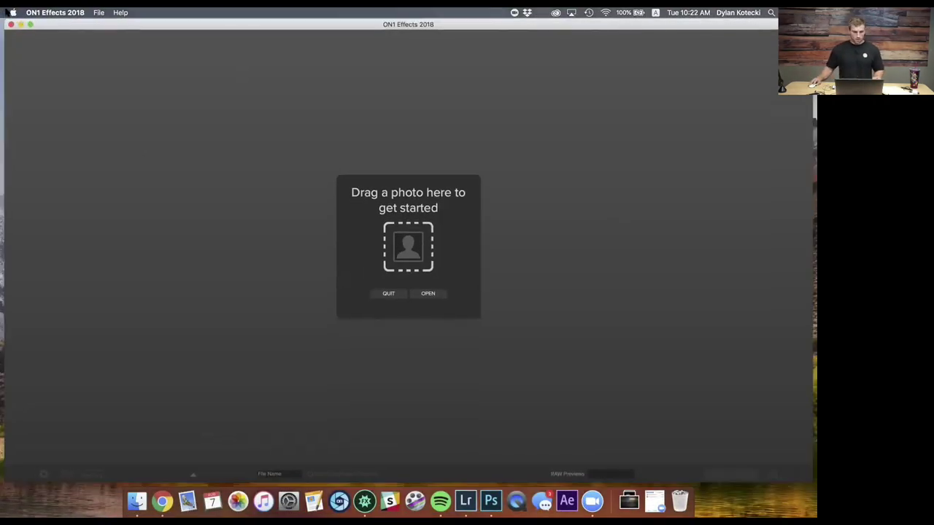
left_click(55, 12)
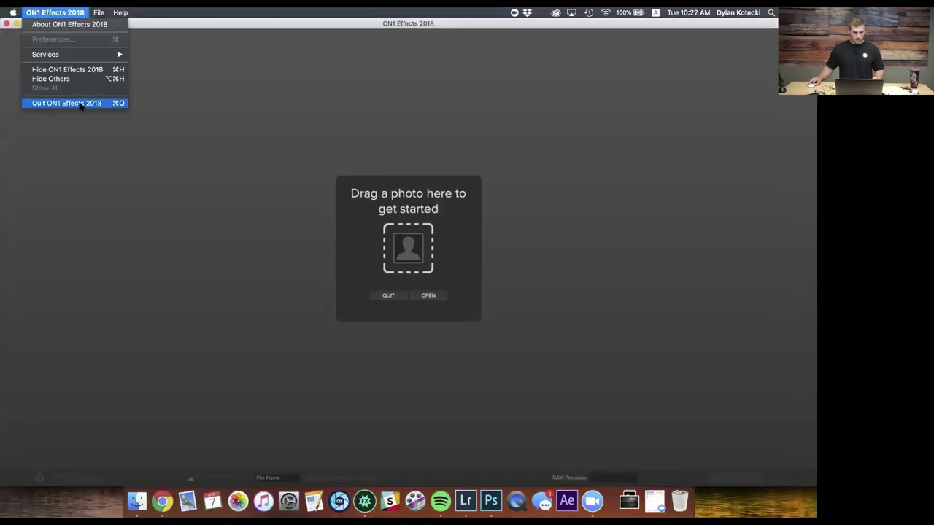
left_click(81, 103)
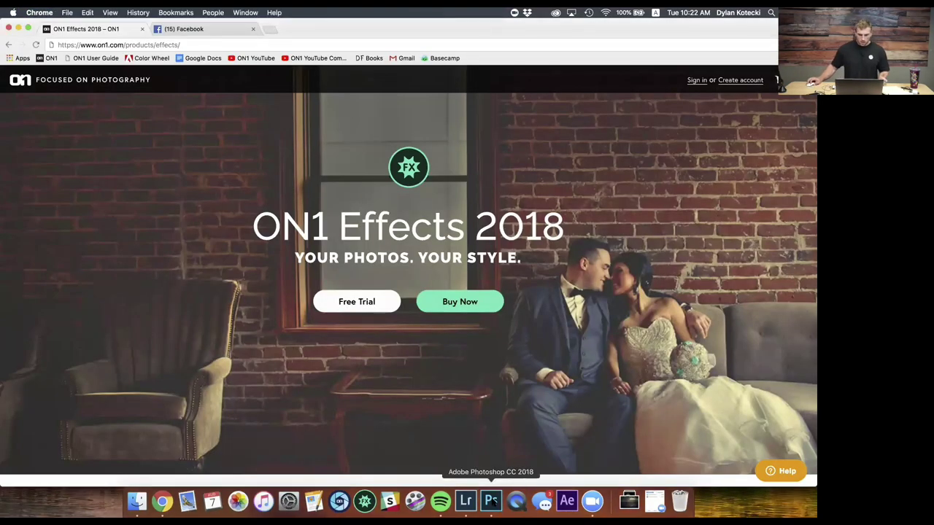
Step: Switch to Lightroom, crop the mountain photo tighter around the peak and straighten it along the shoreline to an angle of -0.80
left_click(465, 502)
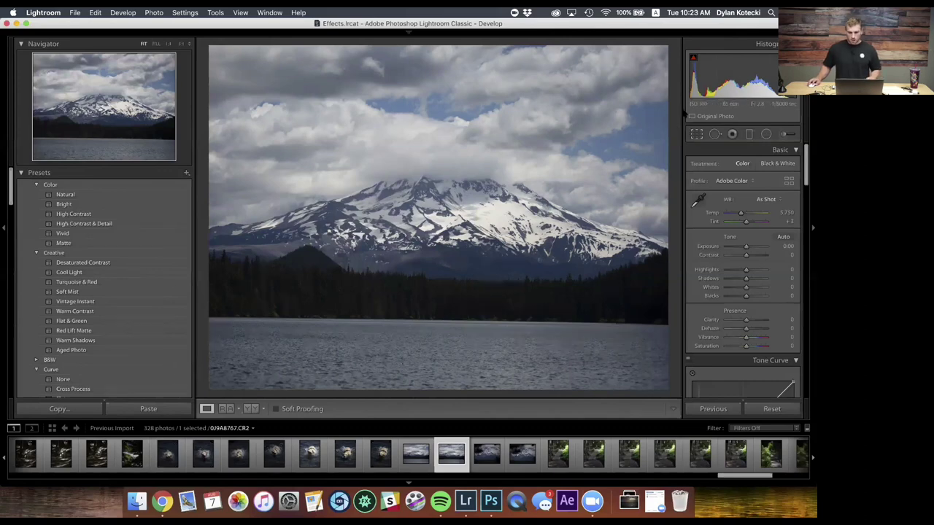
left_click(698, 135)
left_click_drag(670, 46, 661, 77)
left_click_drag(580, 119, 509, 183)
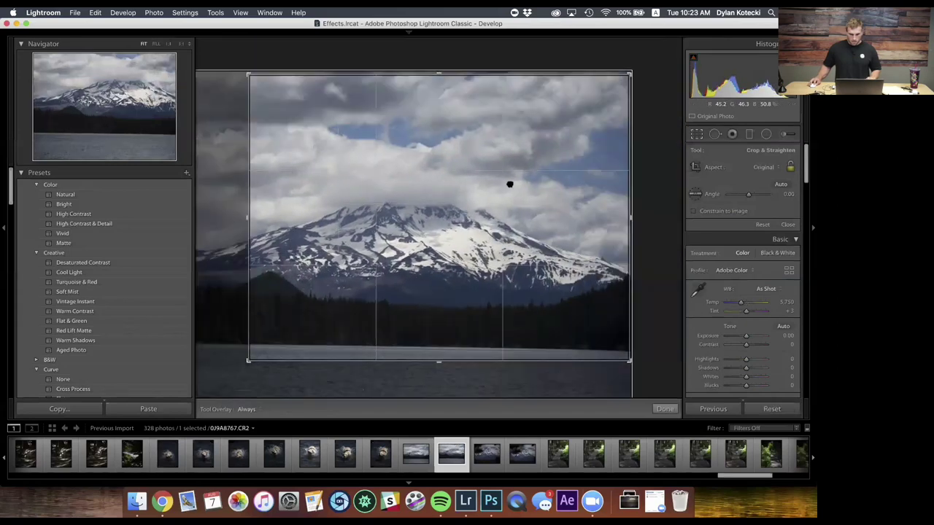
left_click_drag(628, 75, 528, 192)
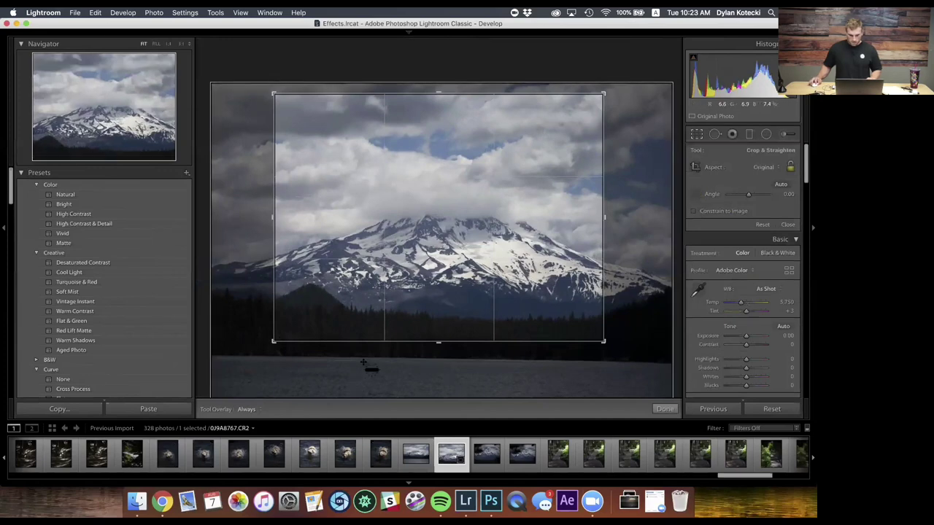
left_click_drag(364, 358, 602, 361)
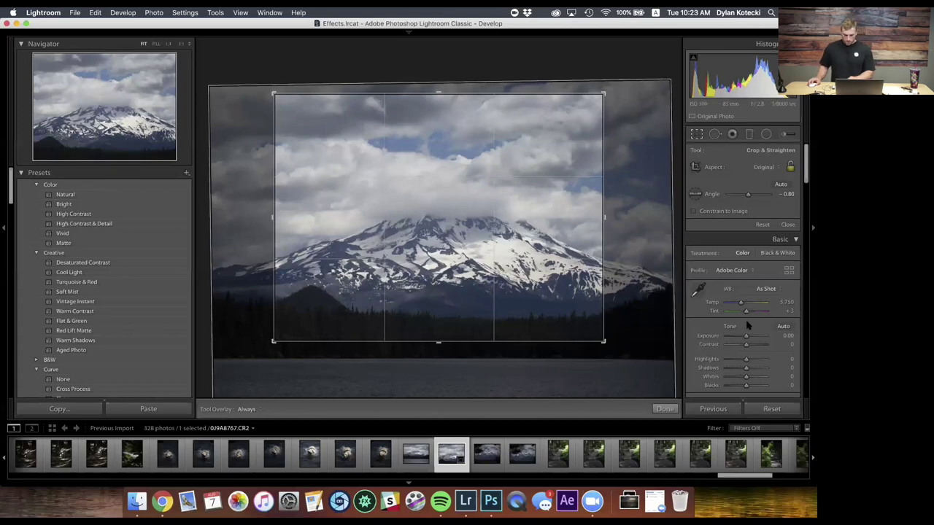
key("Return")
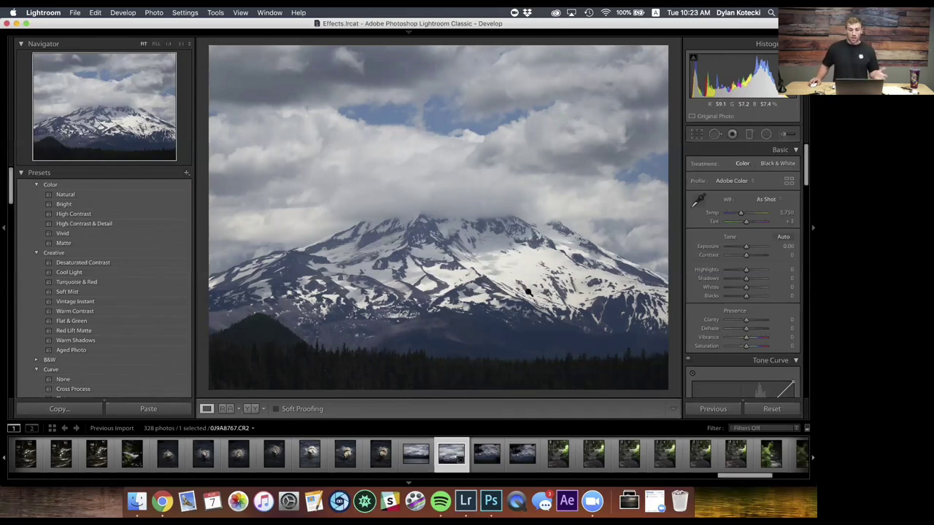
Step: Open a copy of the cropped photo with Lightroom adjustments in ON1 Effects Standalone 2018 as a Normal Photo
right_click(458, 202)
mouse_move(510, 285)
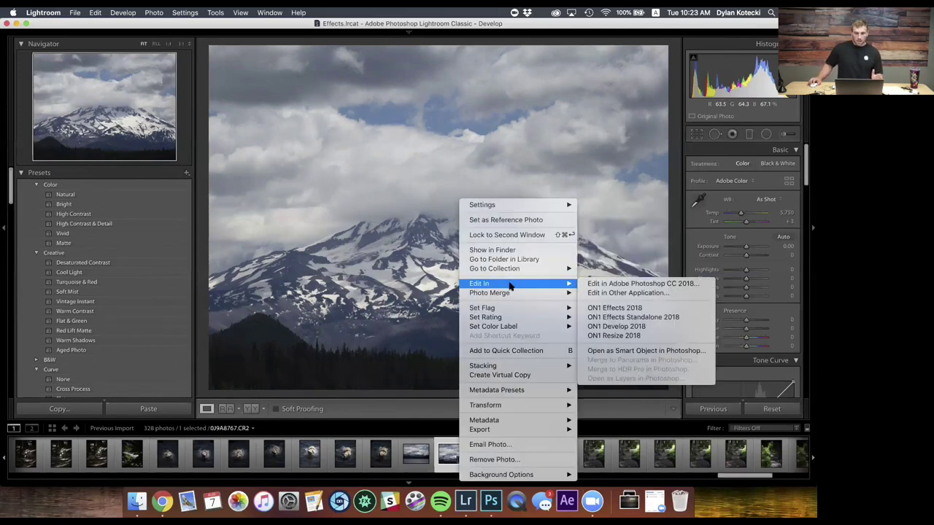
left_click(665, 318)
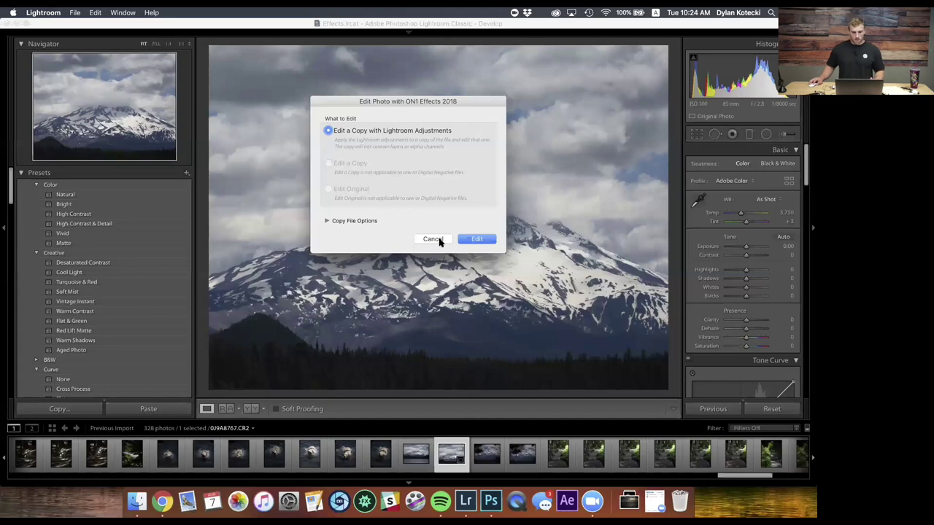
left_click(479, 239)
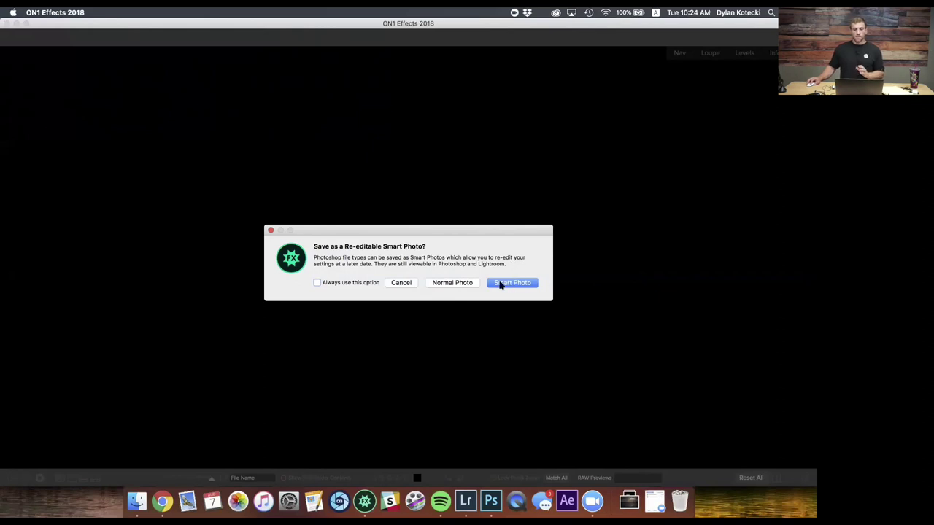
left_click(448, 283)
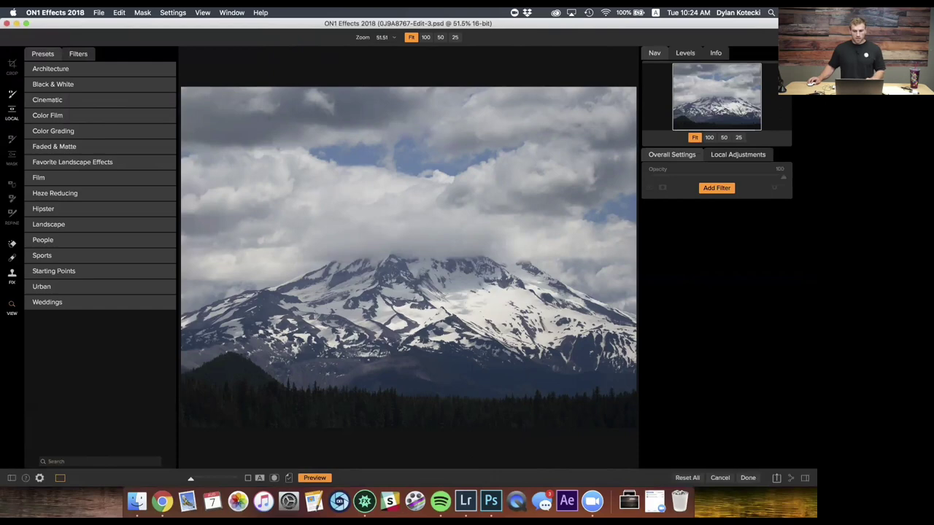
Step: Add a LUTs filter to the mountain photo, choose BW6 from the BW category, and save the result back to Lightroom
left_click(719, 188)
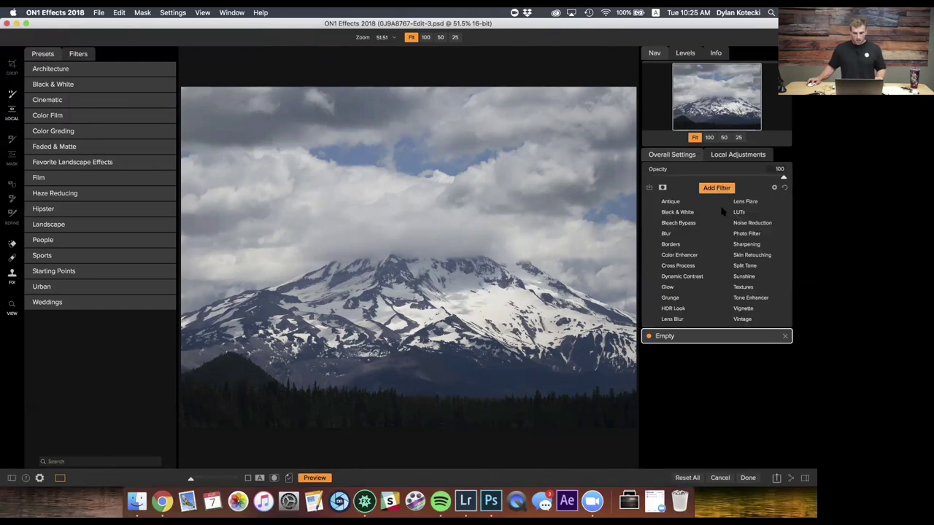
left_click(739, 212)
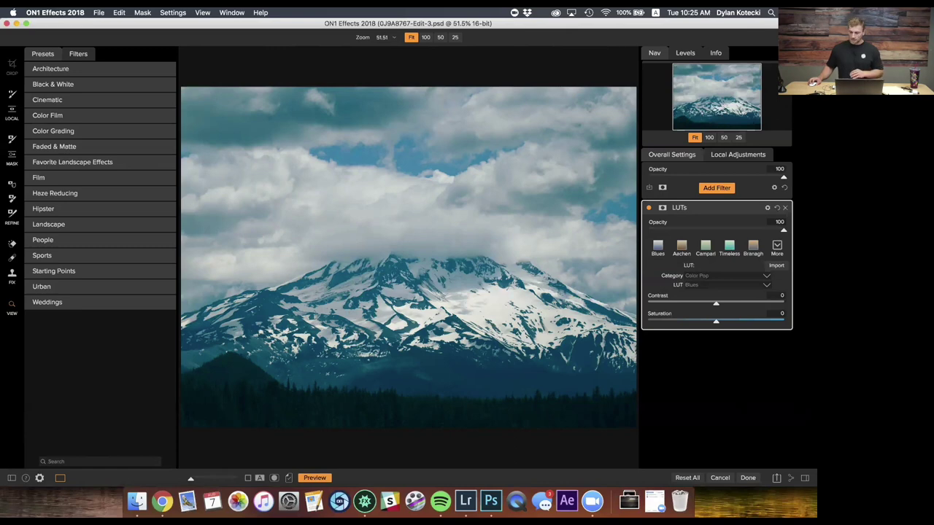
left_click(745, 277)
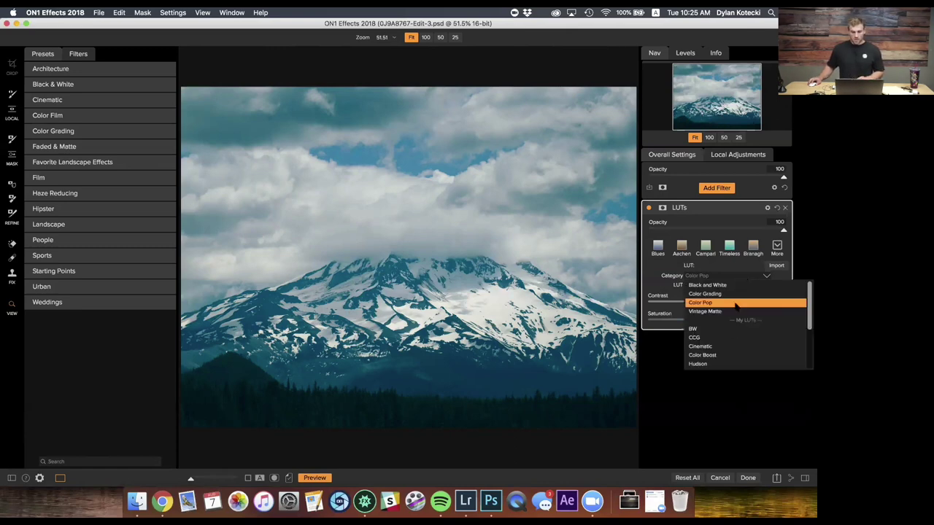
left_click(733, 330)
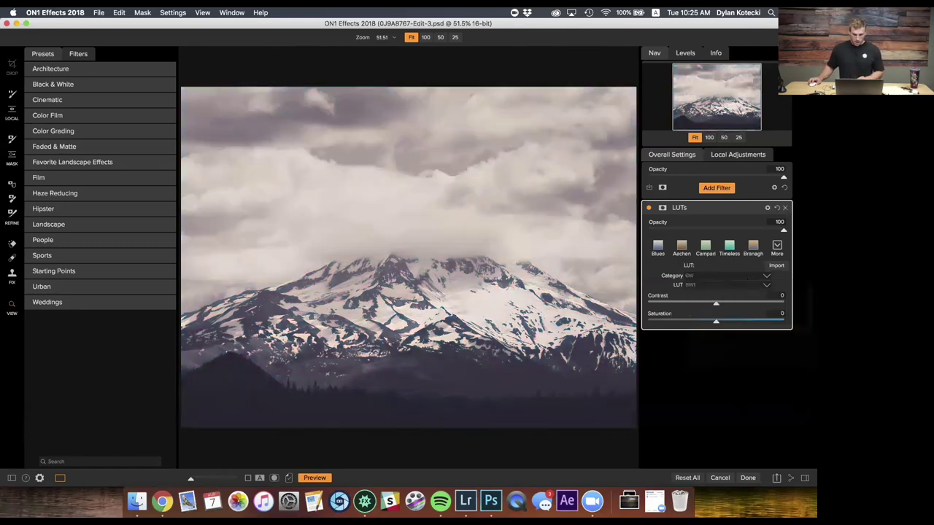
left_click(735, 285)
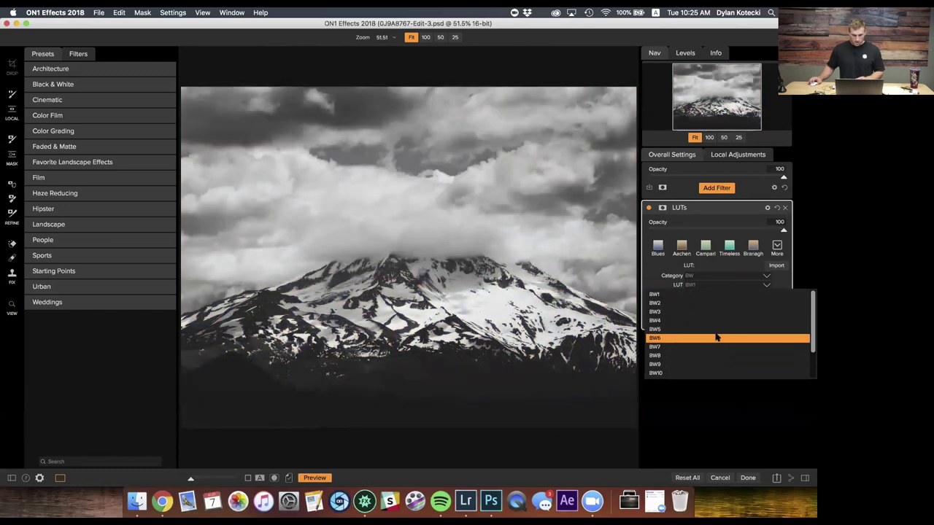
left_click(718, 338)
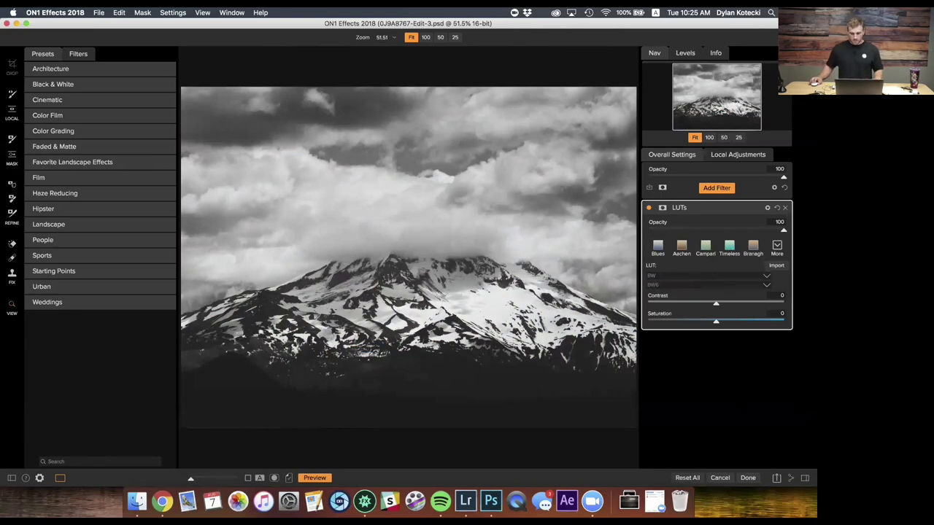
left_click(747, 478)
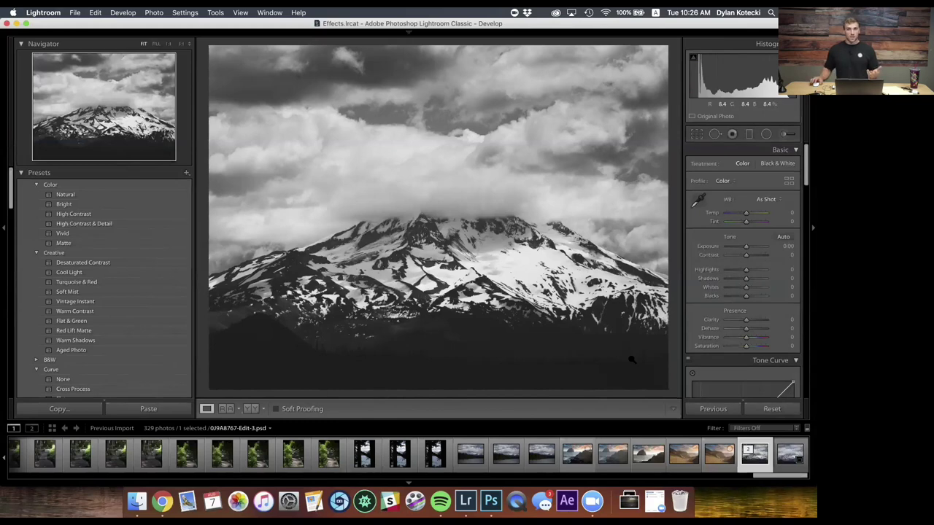
Step: Switch to Photoshop, delete the empty text layer above the waterfall photo, and send the photo to ON1 Effects Standalone 2018
left_click(490, 502)
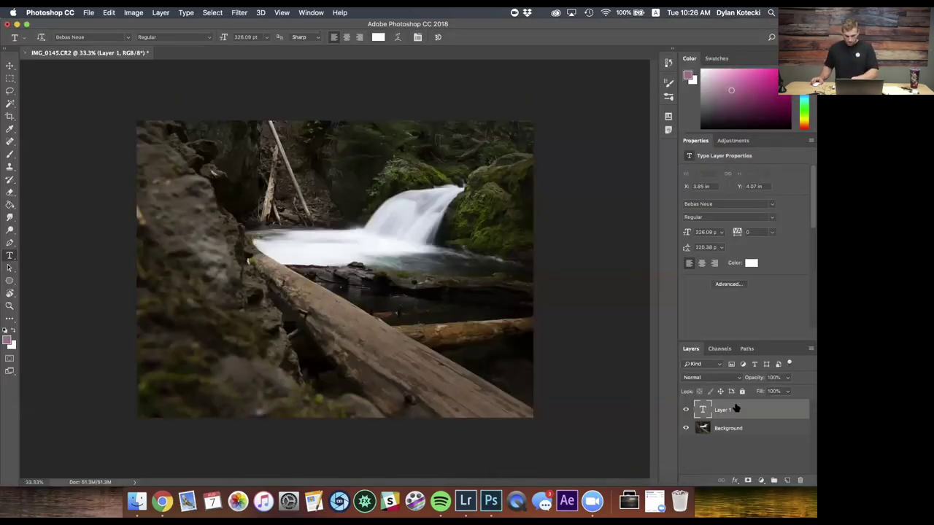
key("Delete")
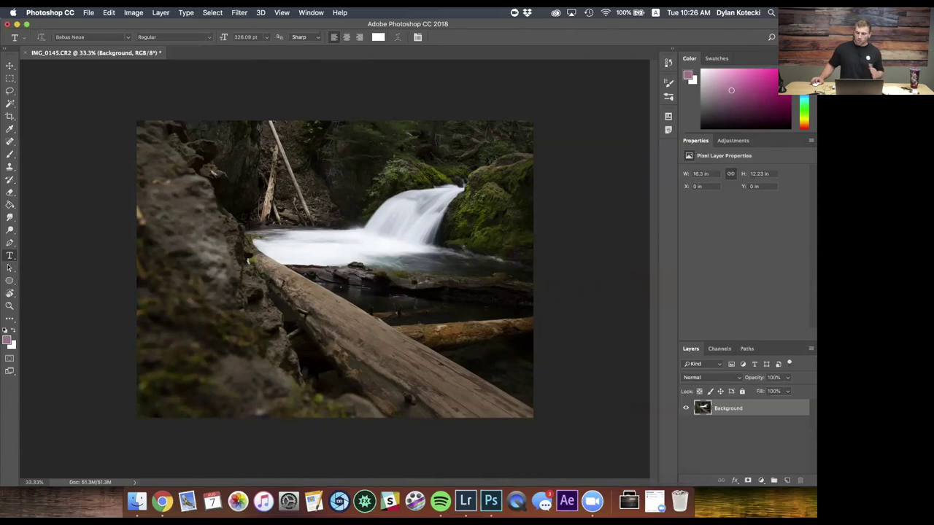
left_click(89, 12)
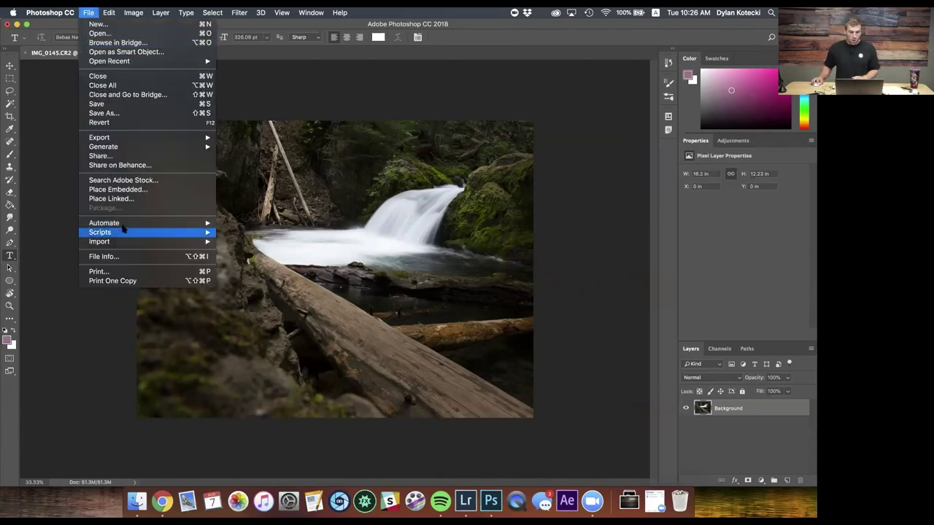
mouse_move(123, 228)
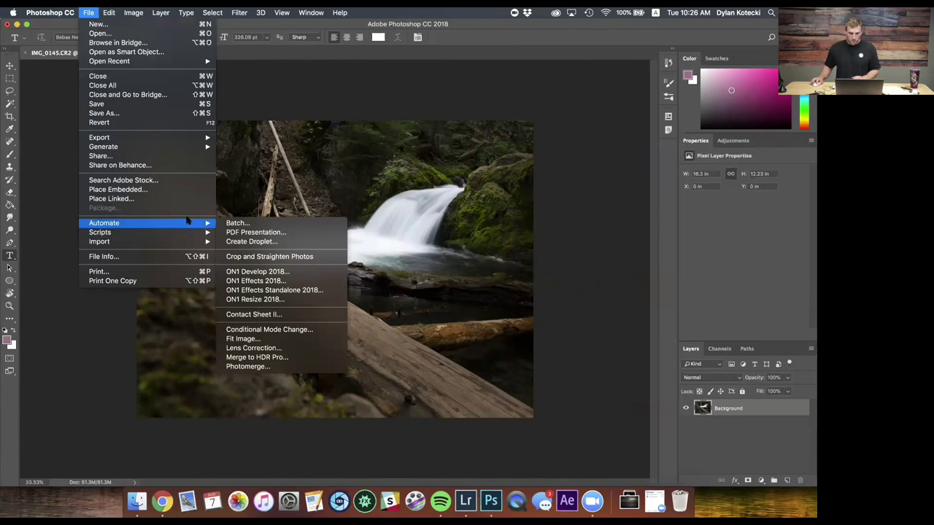
mouse_move(187, 224)
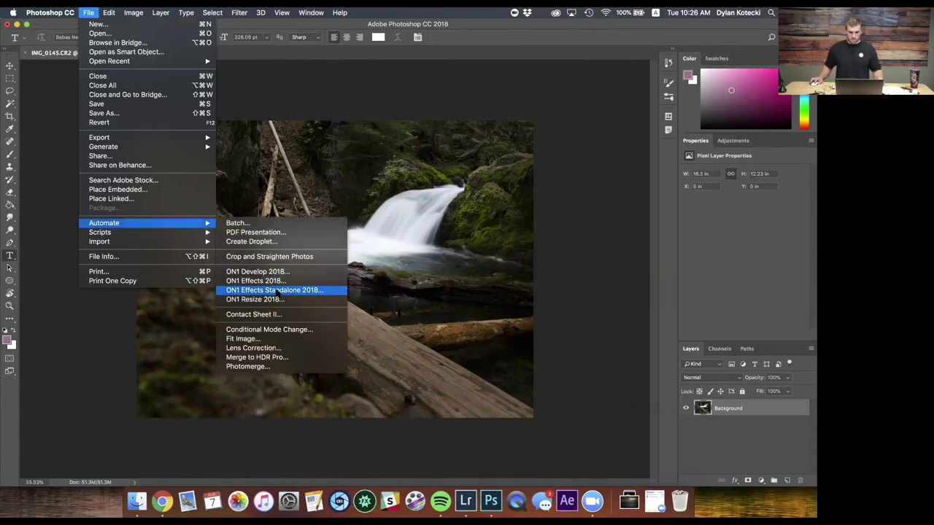
left_click(277, 290)
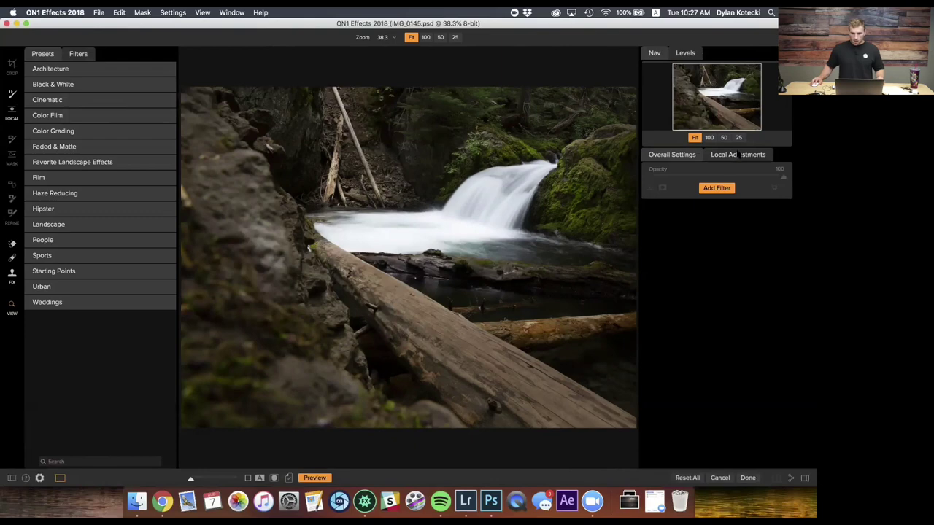
Step: Add a Tone Enhancer filter to the waterfall photo with the Auto preset and set its exposure to 0.25
left_click(719, 188)
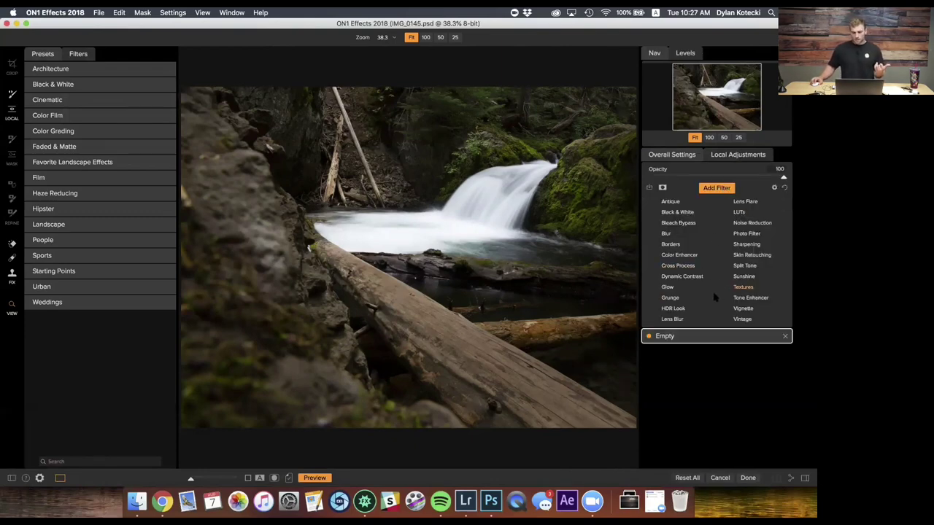
left_click(751, 299)
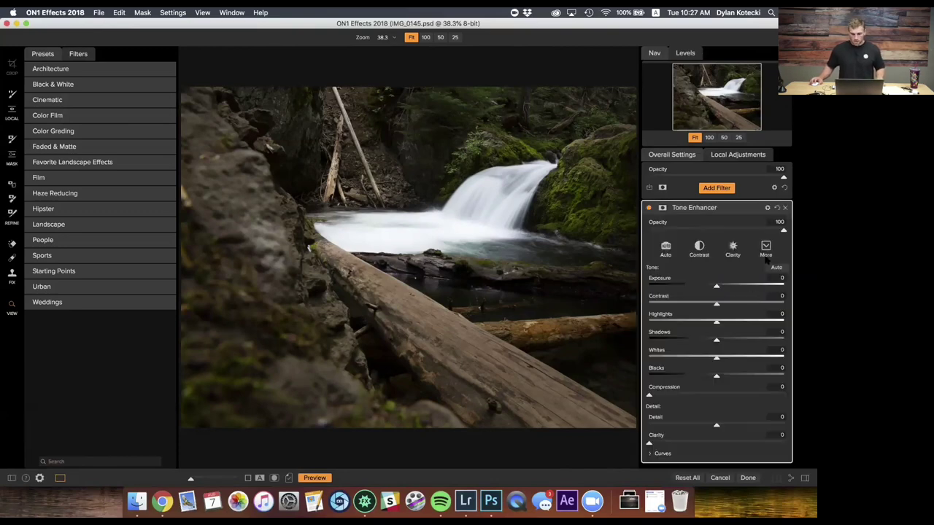
left_click(672, 249)
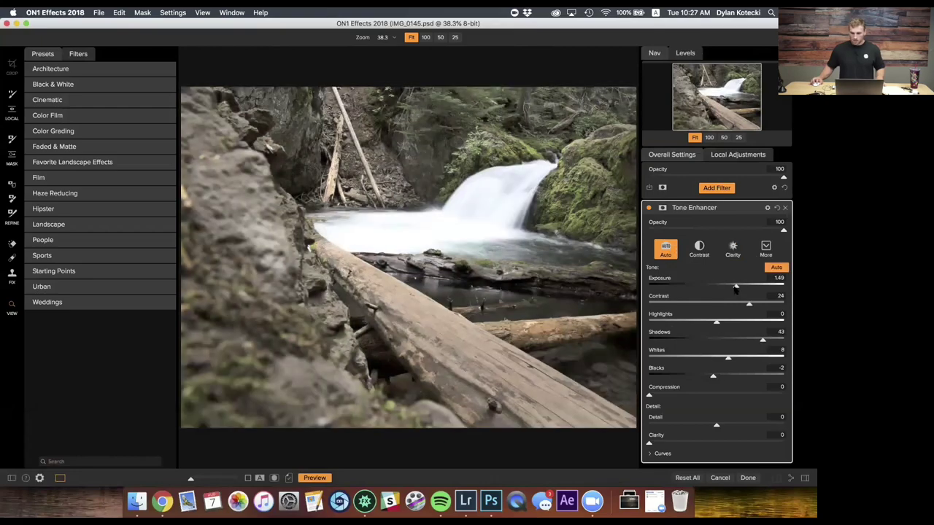
left_click_drag(736, 287, 720, 288)
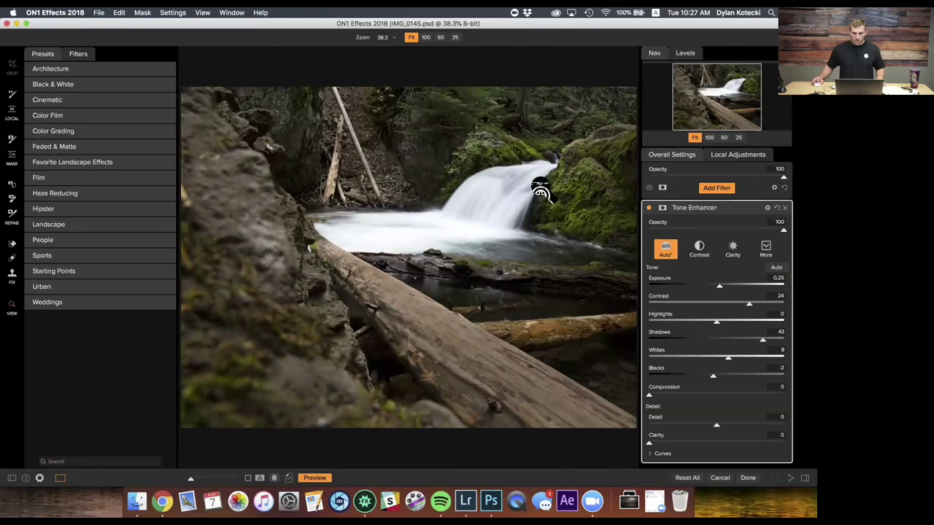
Step: Add a LUTs filter above Tone Enhancer and apply the Calm Before The Storm look from the CCG category
left_click(718, 188)
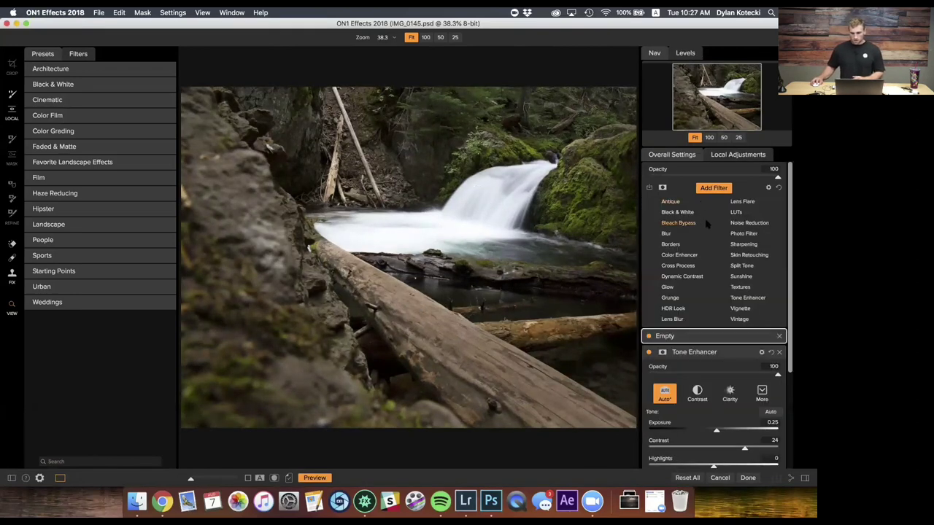
left_click(736, 212)
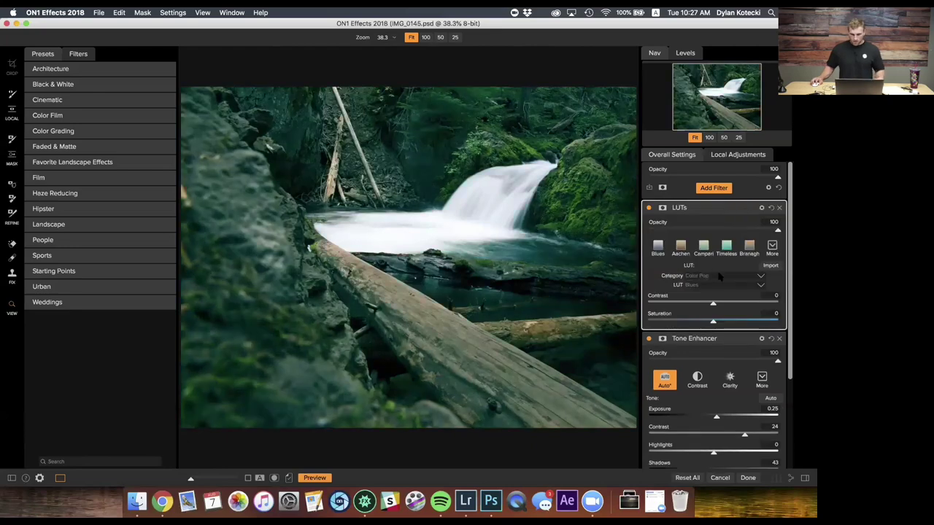
left_click(719, 275)
left_click(694, 337)
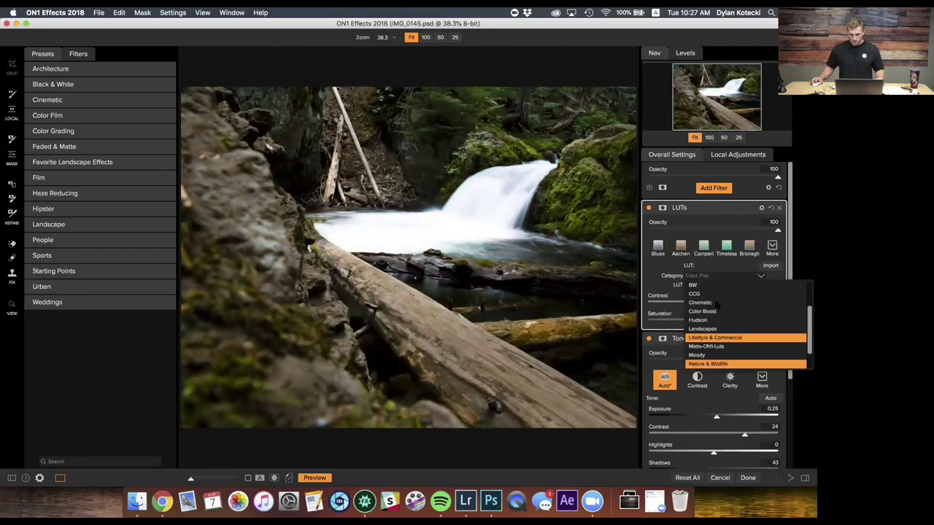
left_click(717, 299)
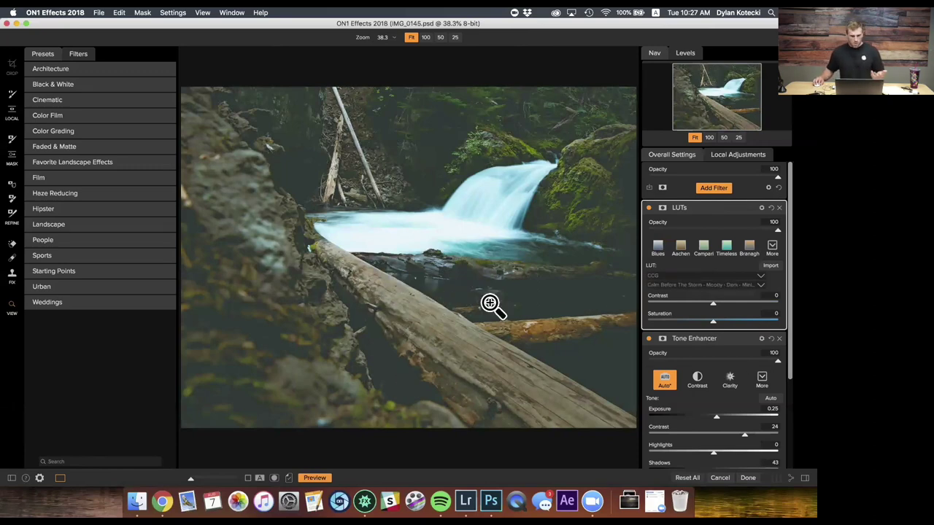
Step: Add a Borders filter with the simple White Square border and return the edited waterfall photo to Photoshop
left_click(715, 188)
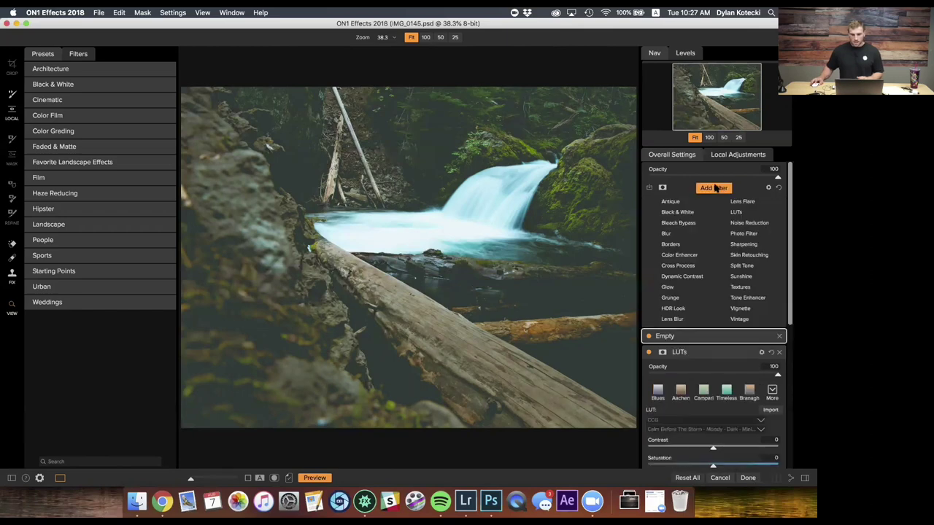
left_click(667, 245)
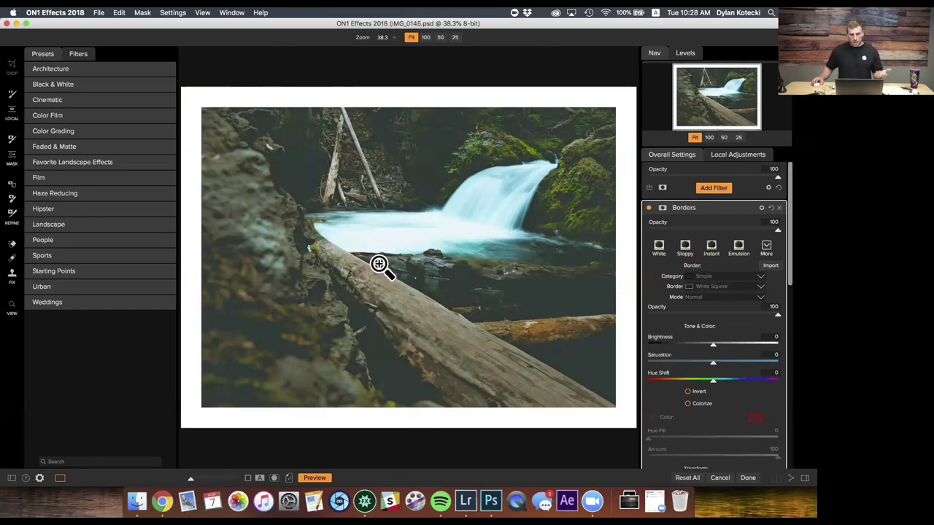
left_click(747, 478)
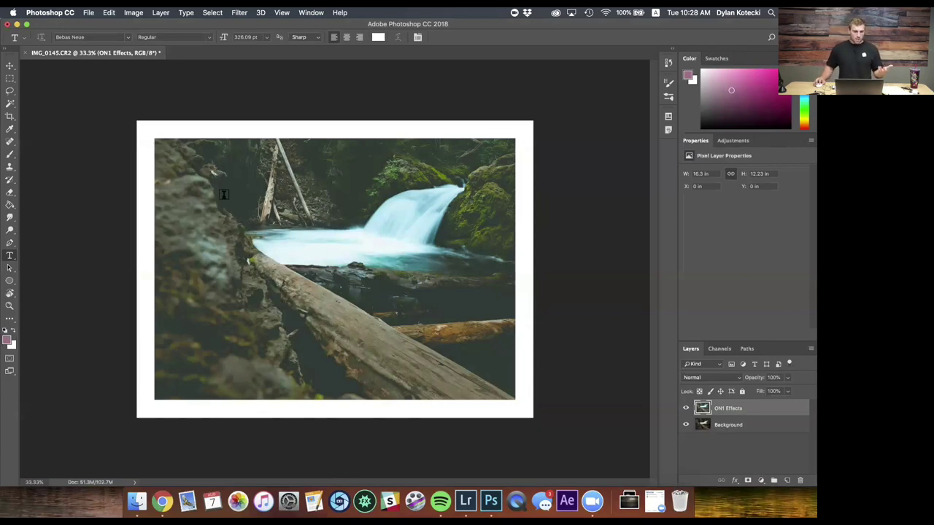
Step: Add the title "OREGON" in white Bebas Neue and place it across the photo's upper left, overlapping the border
left_click(162, 170)
type("OREGO")
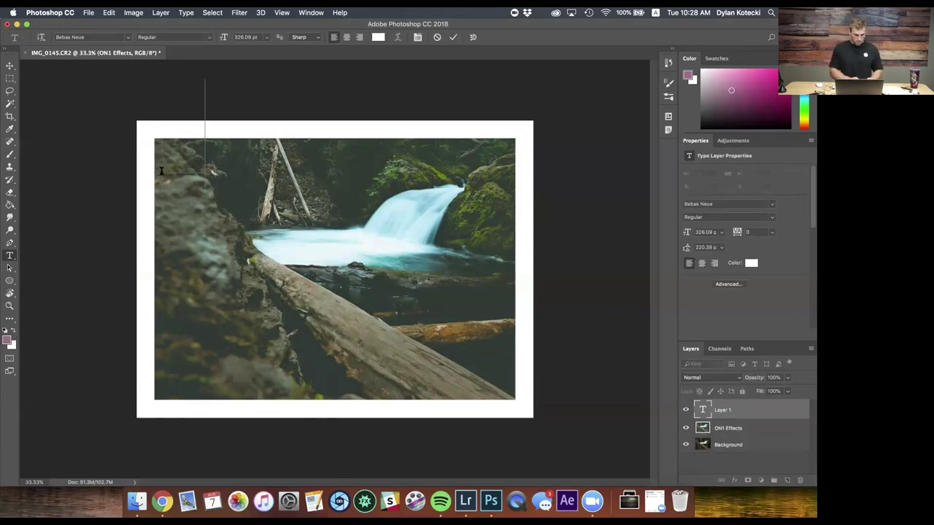
type("N")
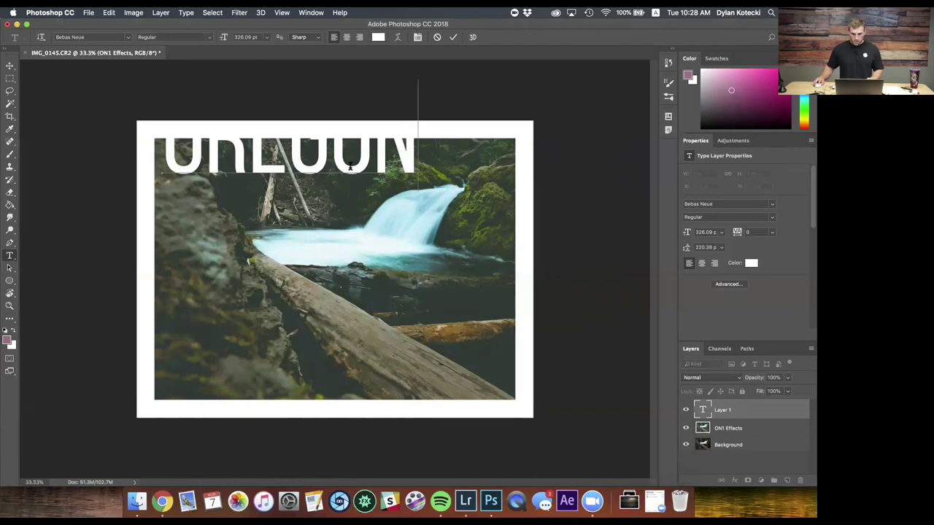
left_click_drag(420, 164, 417, 195)
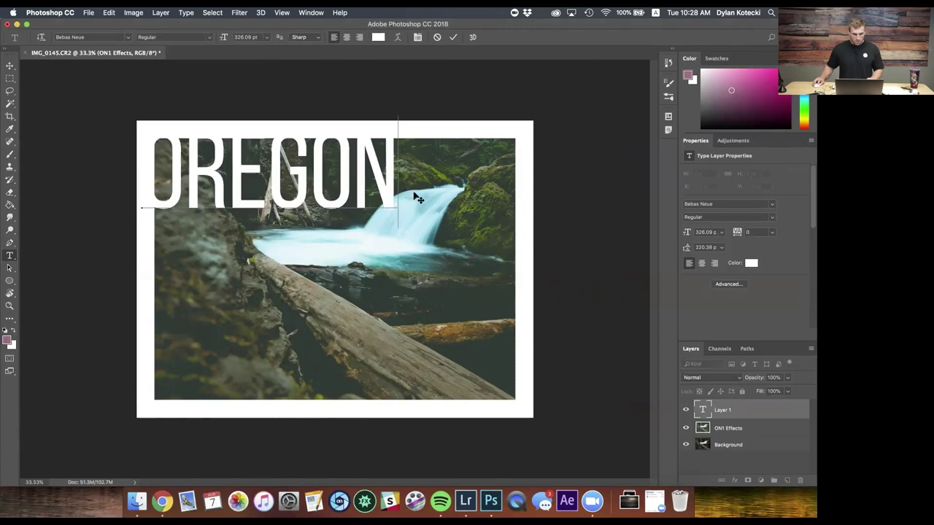
left_click(9, 78)
Step: Add a second white text layer reading "Waterfalls" across the middle of the photo in the Savoye LET font
key("t")
left_click(231, 305)
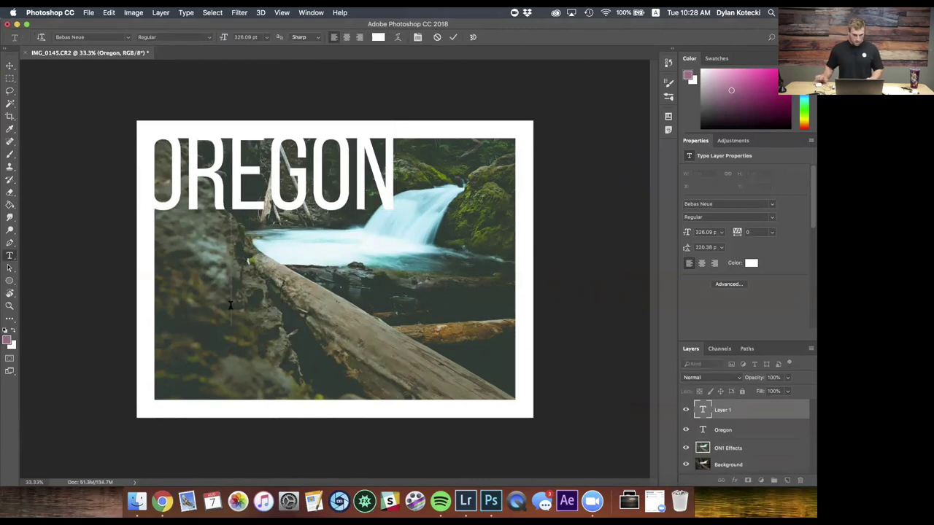
type("WATERFA")
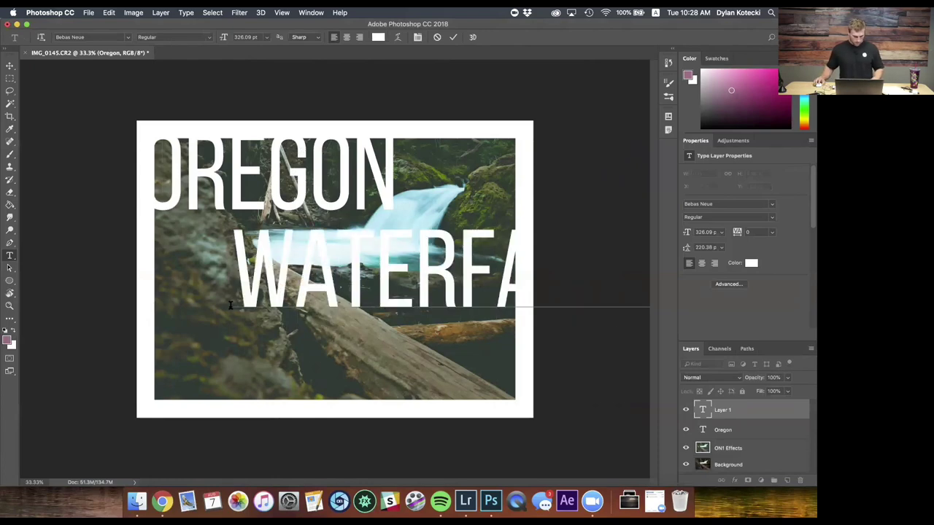
key("super+a")
left_click(773, 205)
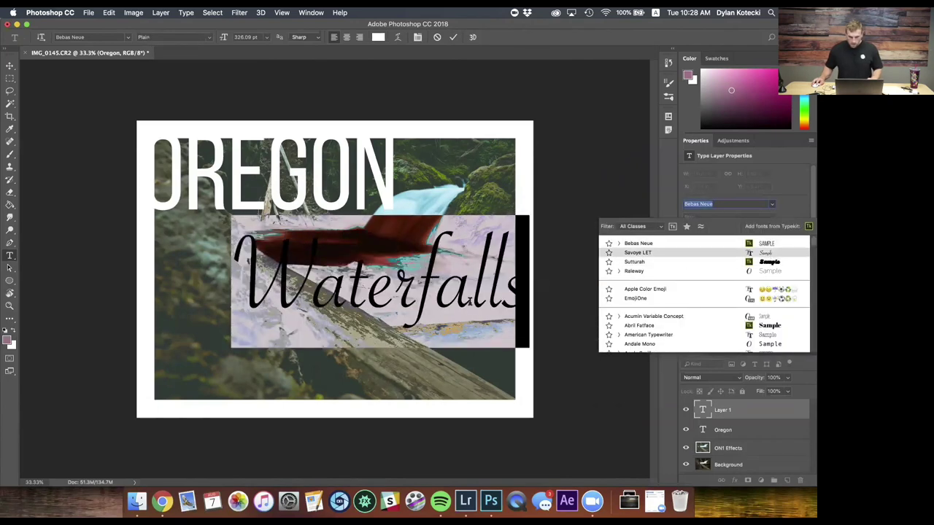
left_click(768, 254)
left_click(228, 305)
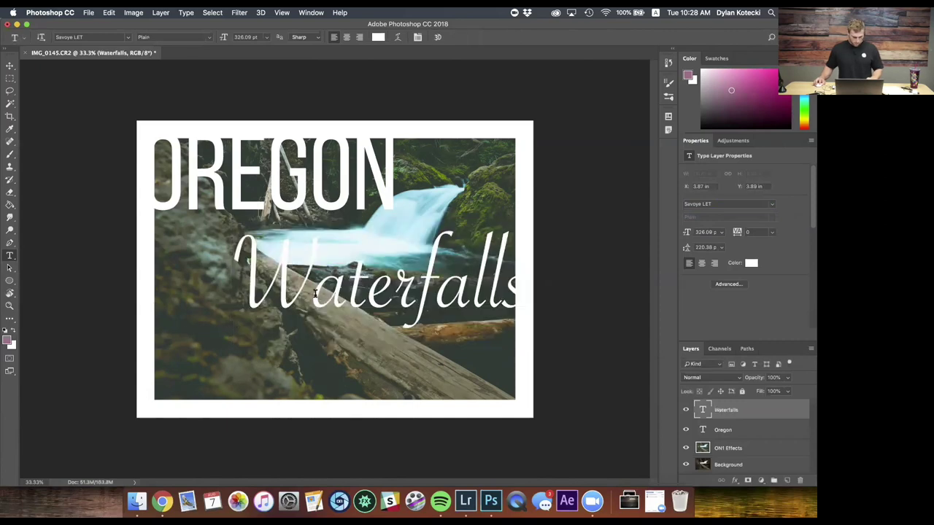
Step: Move the "Waterfalls" text down to the photo's lower right so it overlaps the bottom border, and deselect it
key("v")
left_click_drag(359, 292, 354, 385)
key("super+z")
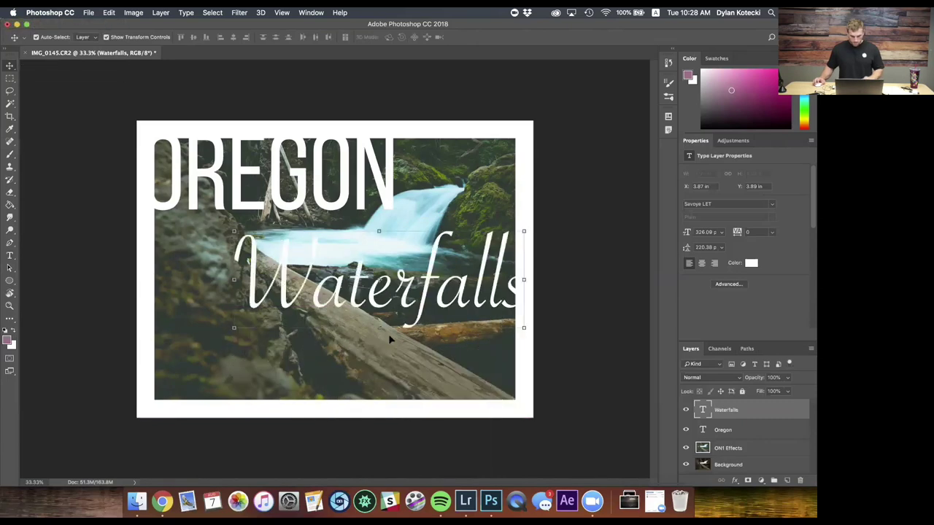
left_click_drag(450, 301, 443, 396)
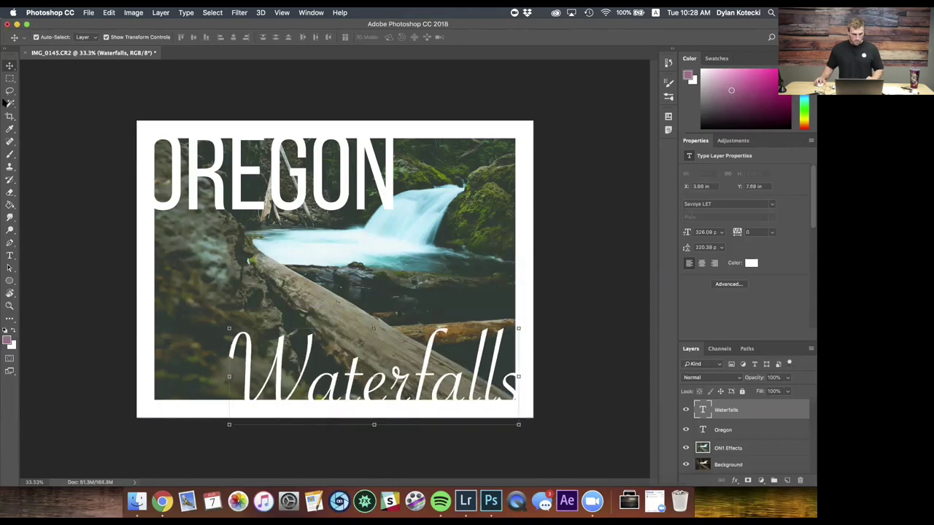
left_click(70, 95)
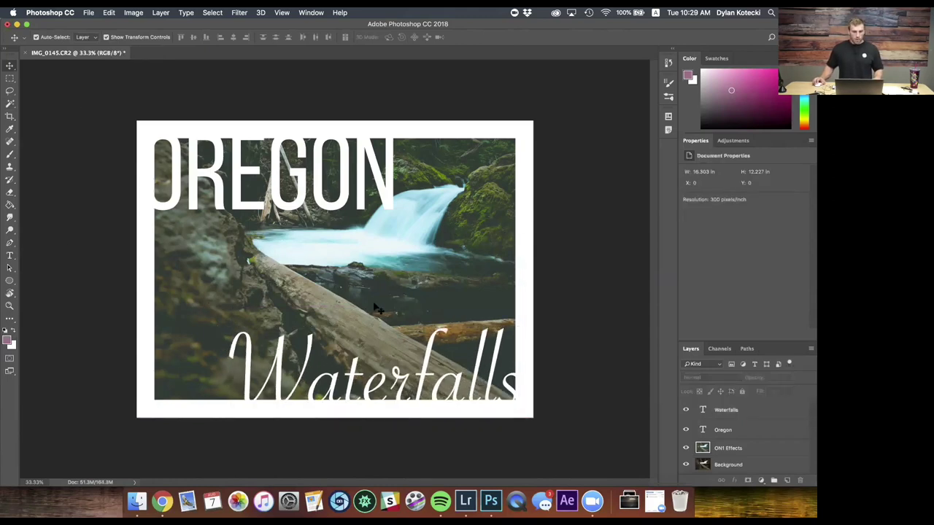